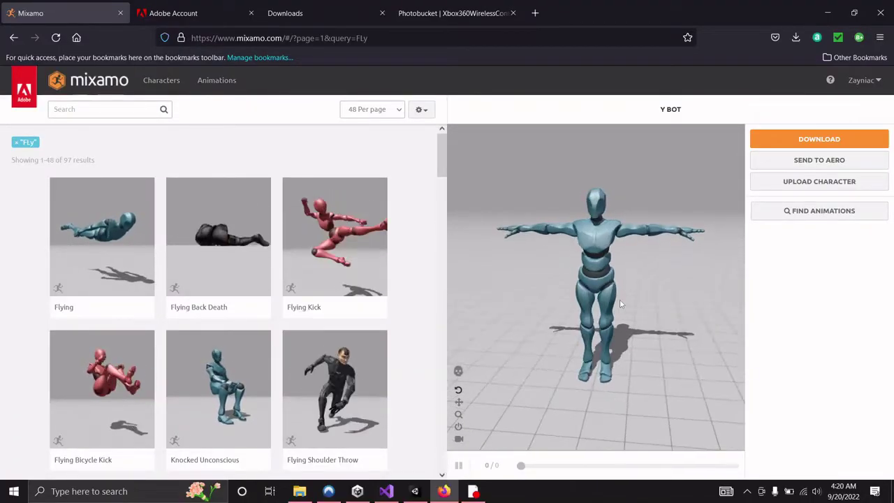
Download the Y Bot character in T-pose as an FBX for Unity (.fbx) file.
{"action": "left_click", "coordinate": [801, 140]}
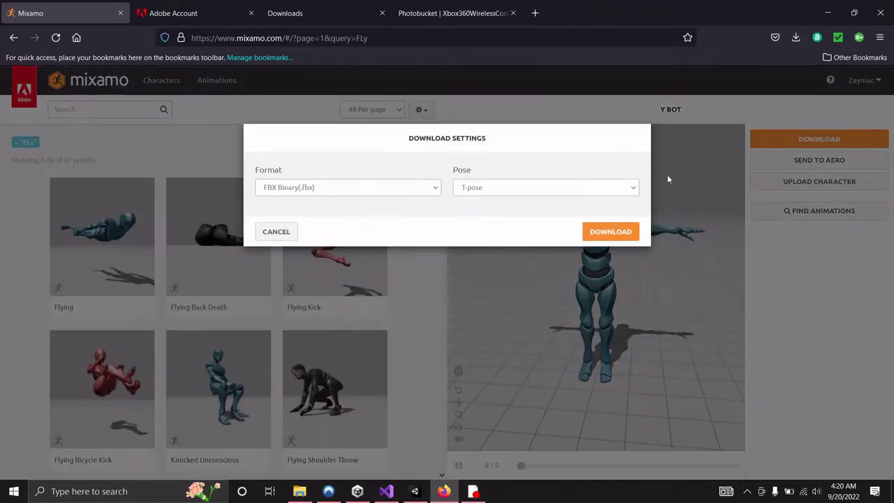
{"action": "left_click", "coordinate": [364, 188]}
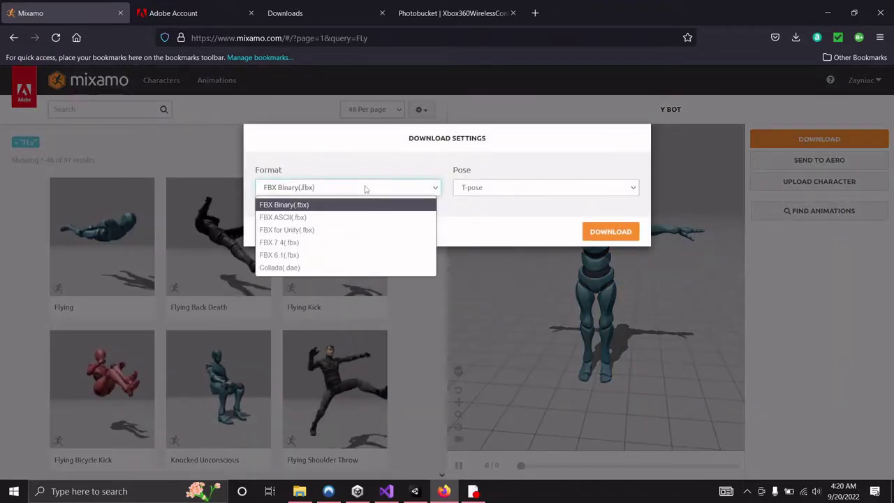
{"action": "left_click", "coordinate": [319, 230]}
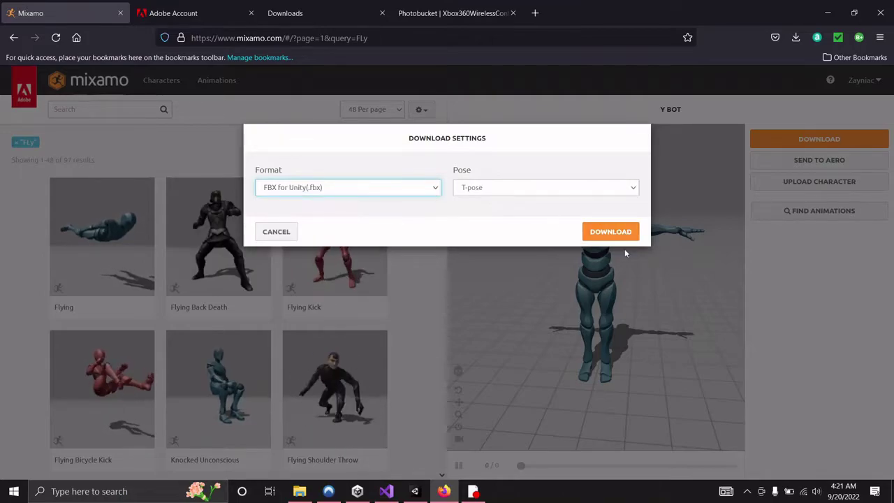
{"action": "left_click", "coordinate": [610, 232]}
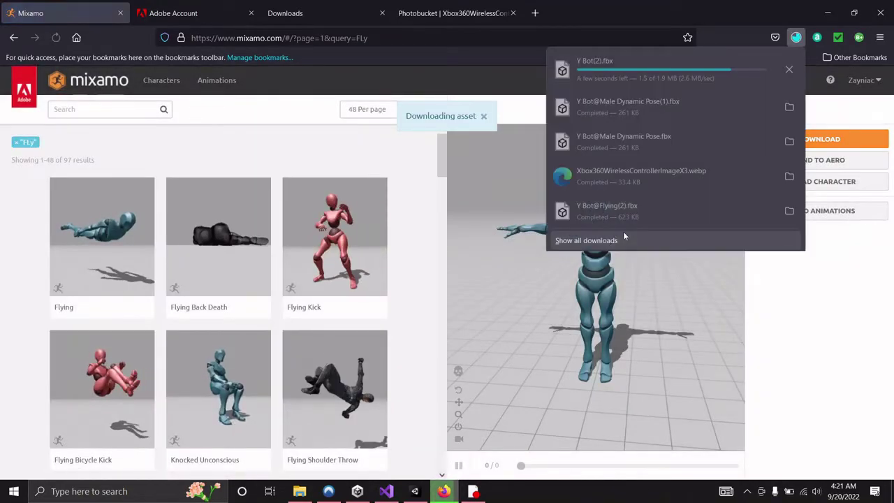
Apply the Flying animation to Y Bot with In Place on, closing the extra browser tabs.
{"action": "left_click", "coordinate": [91, 244]}
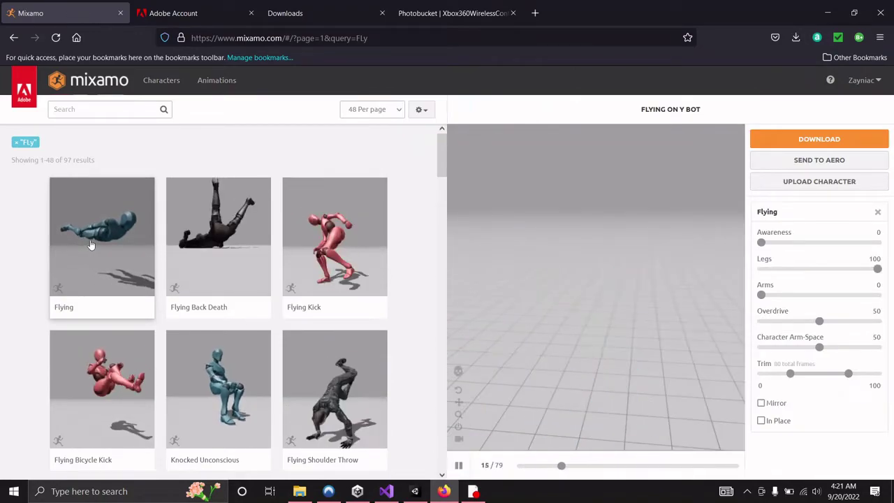
{"action": "left_click", "coordinate": [760, 420]}
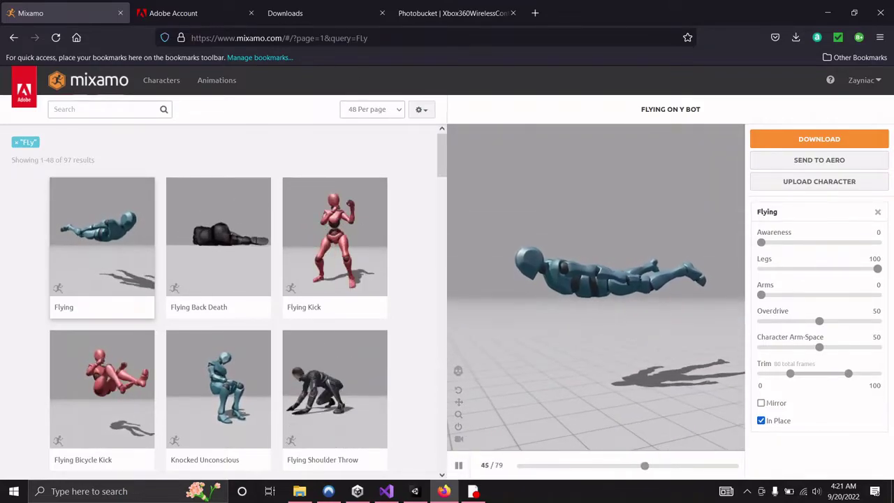
{"action": "left_click", "coordinate": [252, 13]}
{"action": "left_click", "coordinate": [251, 13]}
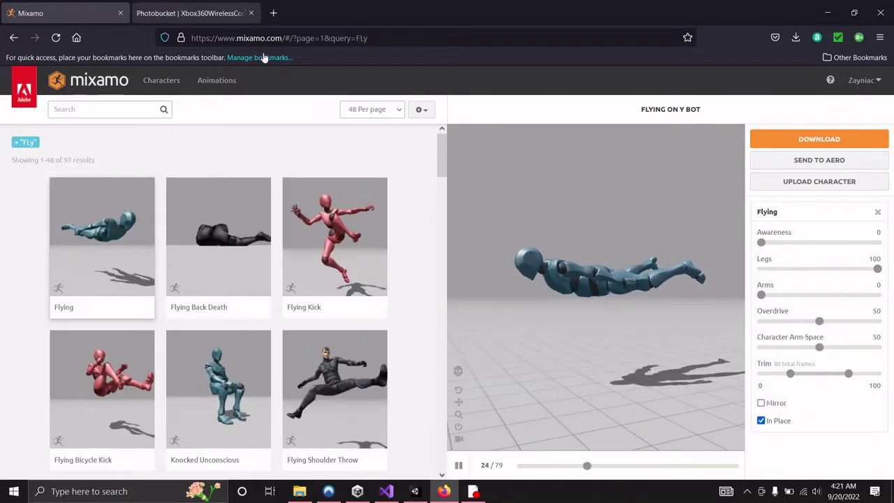
{"action": "left_click_drag", "start_coordinate": [565, 307], "coordinate": [584, 312]}
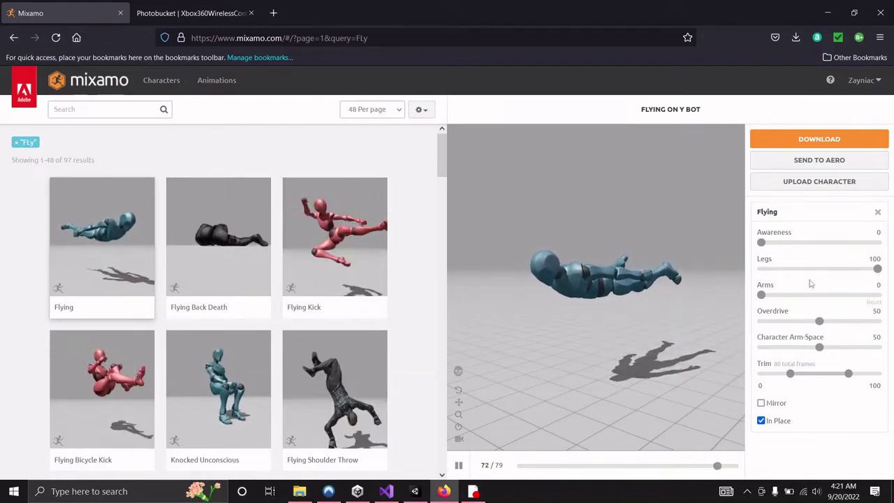
Tune the Flying sliders to Arms 89, Awareness 64 and Legs 49.
{"action": "left_click", "coordinate": [769, 295]}
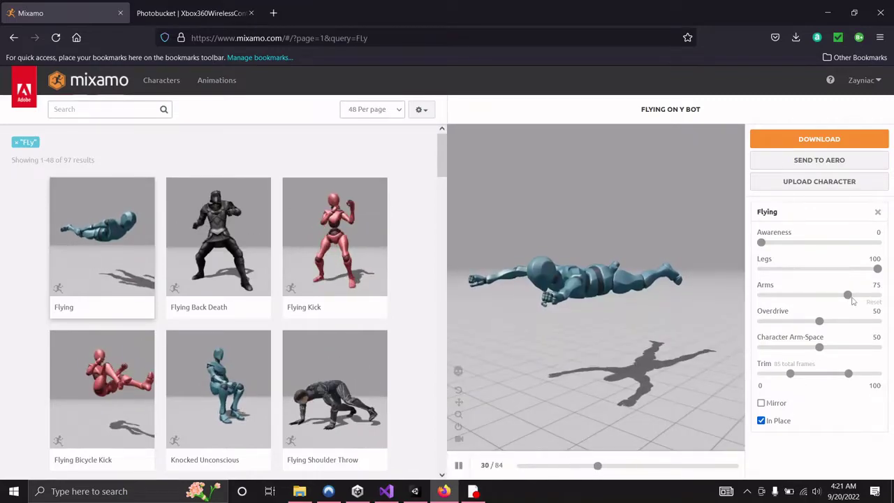
{"action": "left_click", "coordinate": [869, 302]}
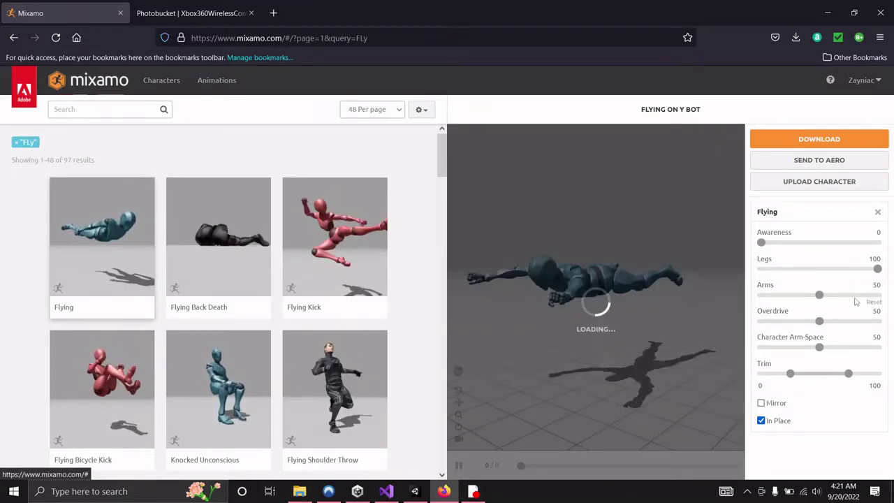
{"action": "left_click_drag", "start_coordinate": [868, 299], "coordinate": [866, 295]}
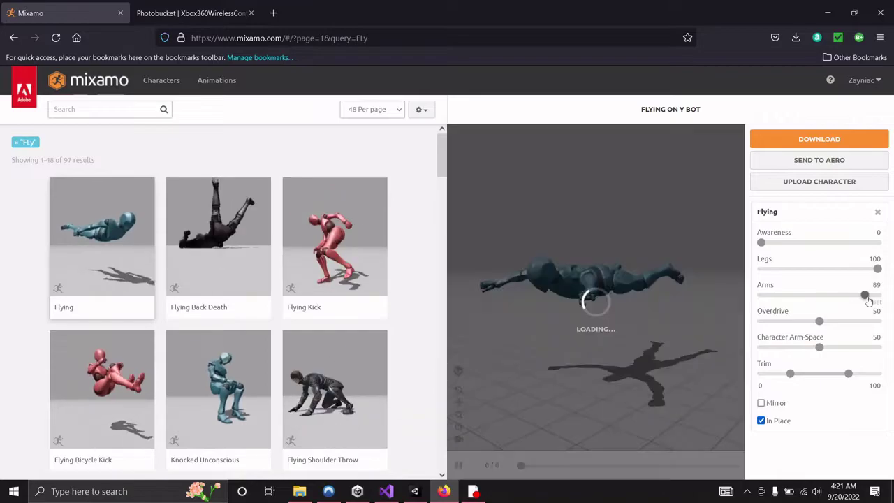
{"action": "left_click", "coordinate": [836, 243]}
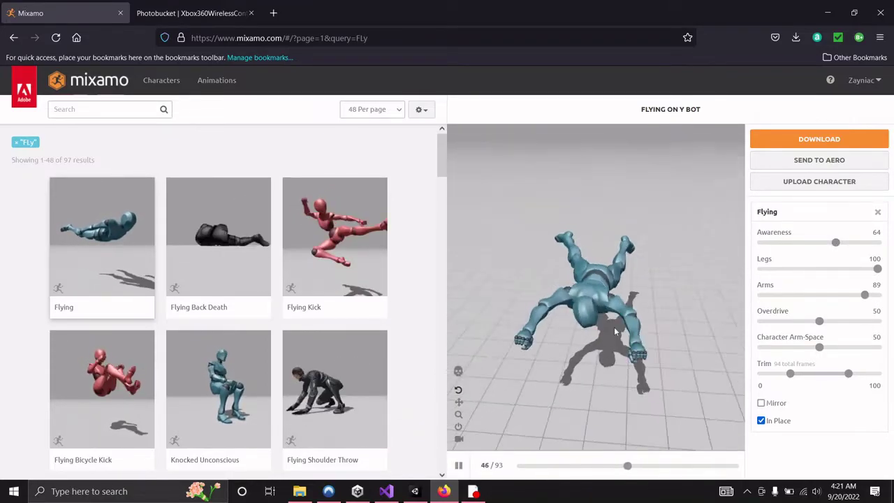
{"action": "left_click", "coordinate": [818, 269]}
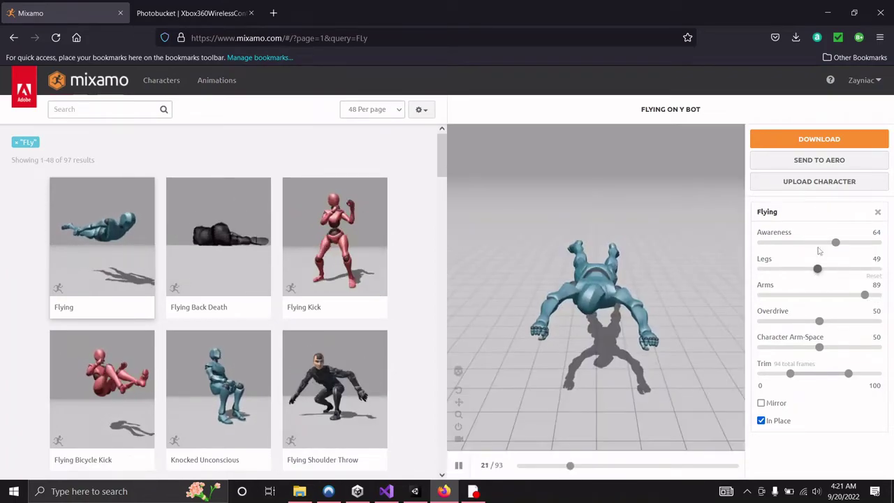
Download the Flying animation Without Skin, as FBX for Unity (.fbx), at 60 fps.
{"action": "left_click", "coordinate": [822, 140]}
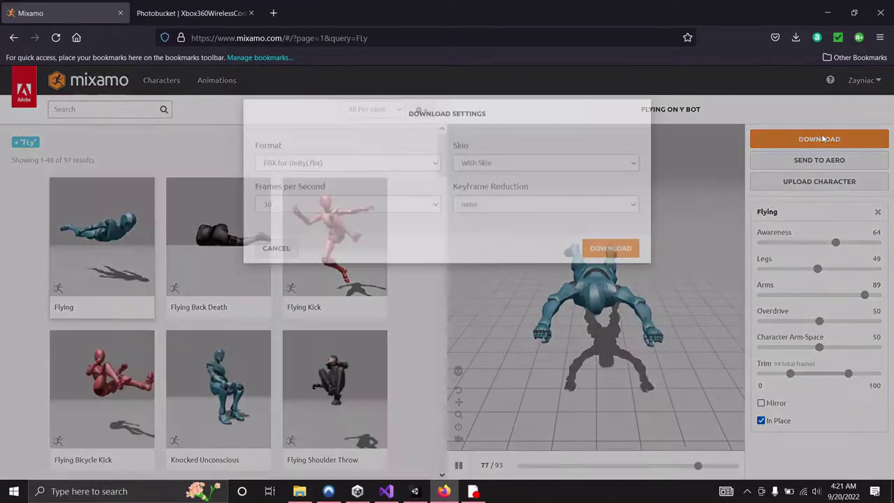
{"action": "left_click", "coordinate": [539, 190]}
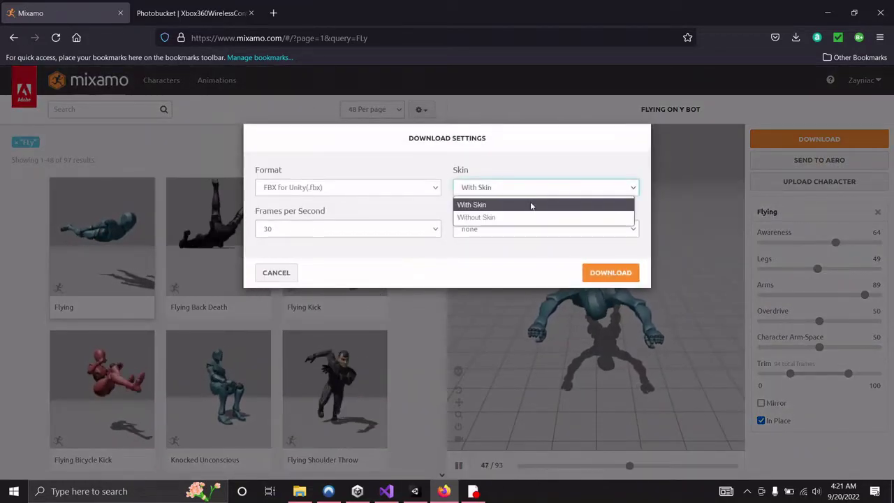
{"action": "left_click", "coordinate": [523, 217]}
{"action": "left_click", "coordinate": [404, 190]}
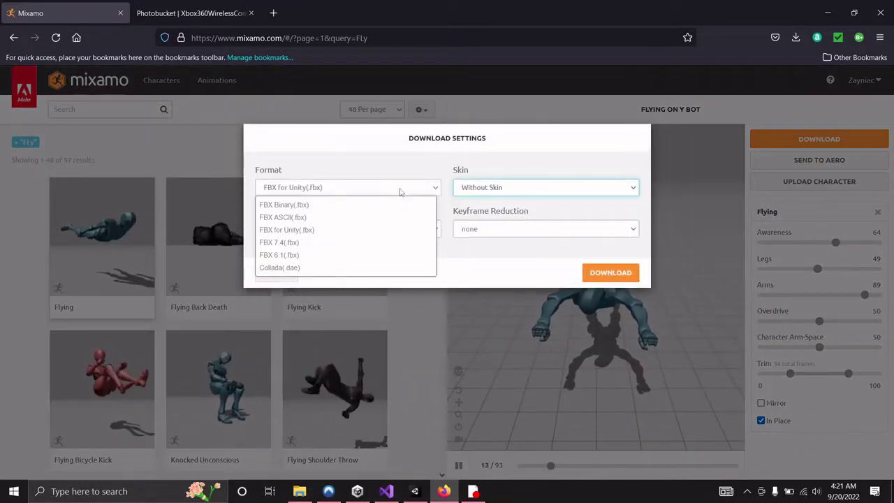
{"action": "left_click", "coordinate": [333, 231]}
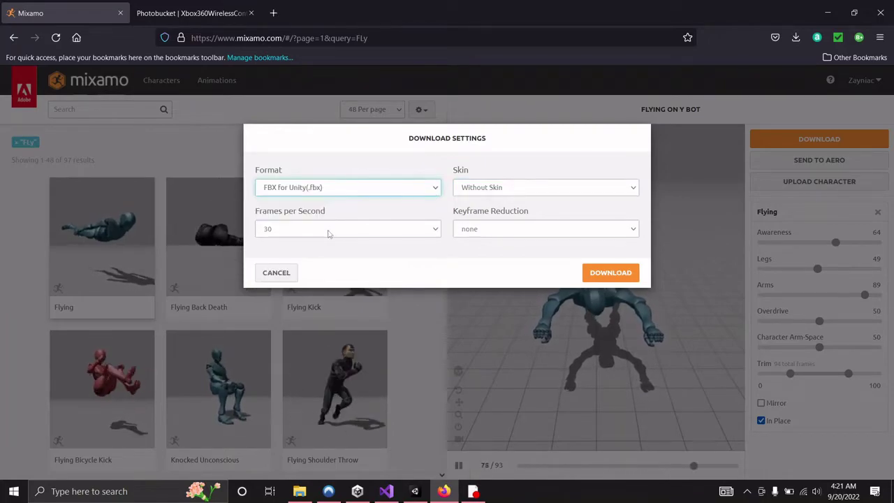
{"action": "left_click", "coordinate": [329, 232]}
{"action": "left_click", "coordinate": [294, 264]}
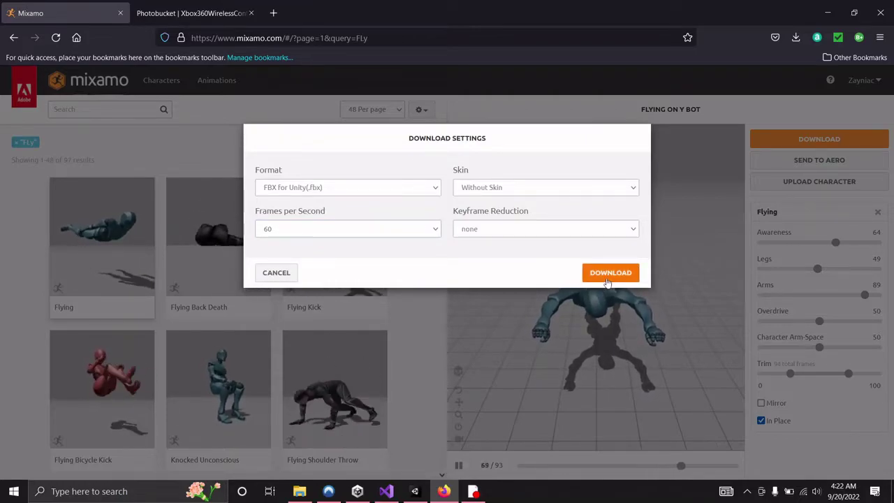
{"action": "left_click", "coordinate": [608, 273]}
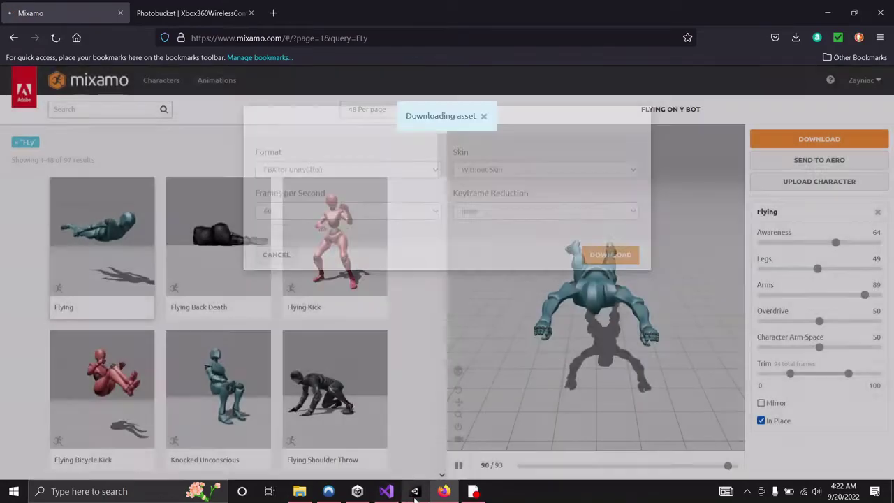
Back in Unity, set a Y Bot asset's Animation Type to Humanoid.
{"action": "mouse_move", "coordinate": [415, 492]}
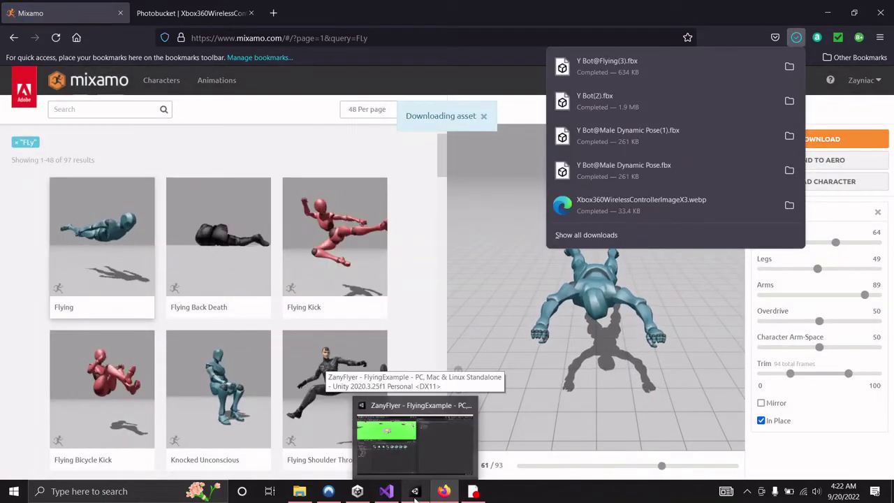
{"action": "left_click", "coordinate": [415, 492]}
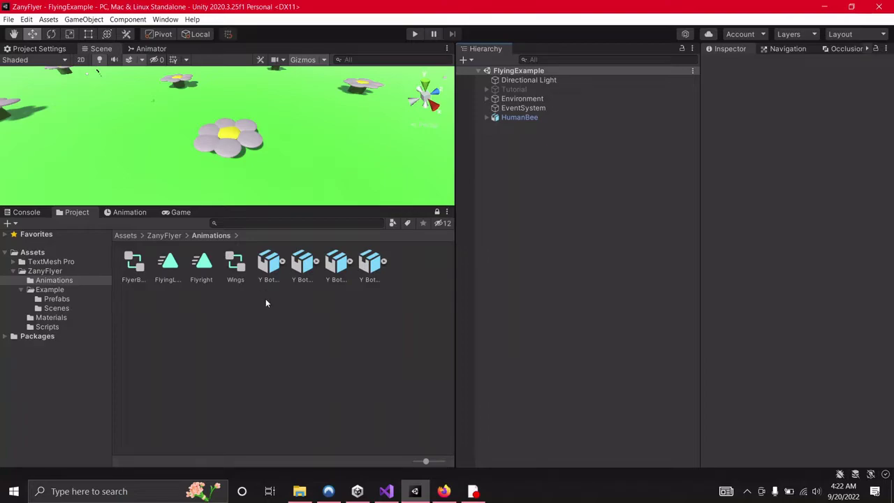
{"action": "left_click", "coordinate": [273, 266]}
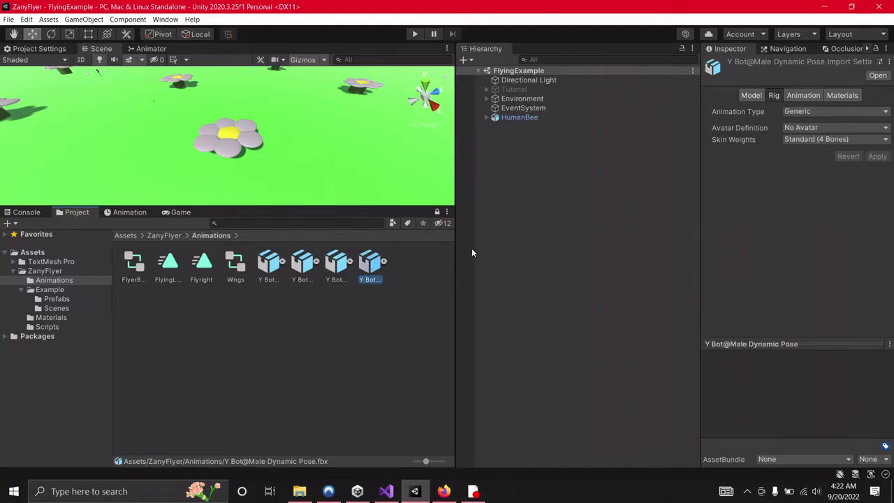
{"action": "left_click", "coordinate": [812, 114]}
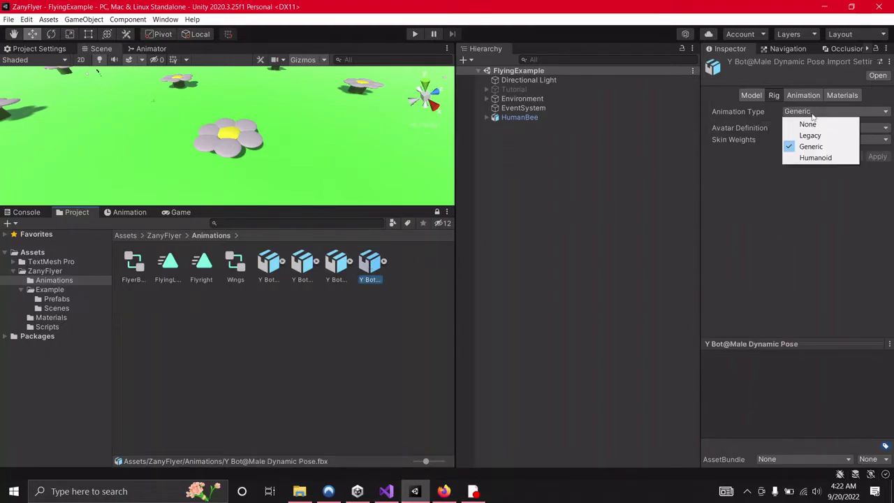
{"action": "left_click", "coordinate": [814, 158]}
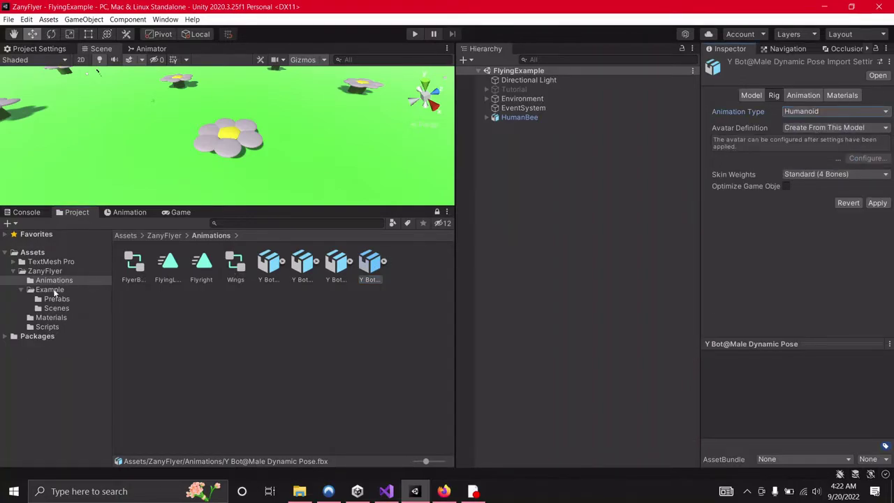
Discard that pending change and set character.fbx in ZanyFlyer to a Humanoid rig.
{"action": "left_click", "coordinate": [44, 271]}
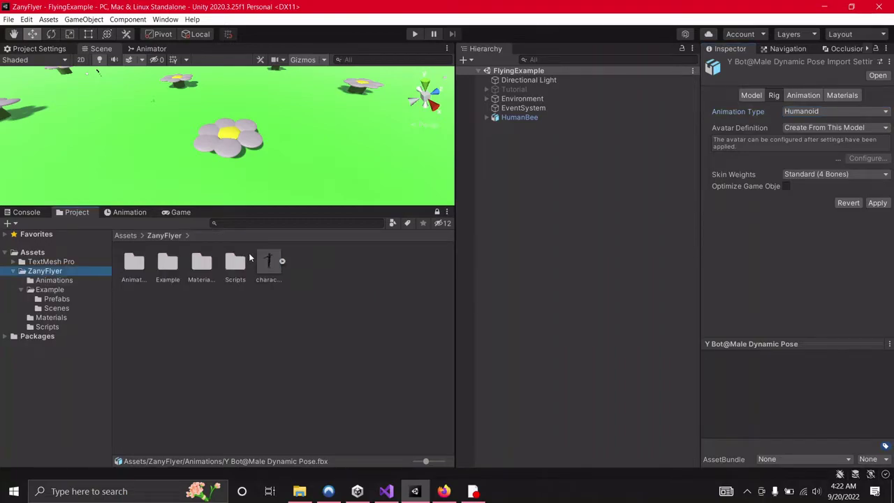
{"action": "left_click", "coordinate": [265, 261]}
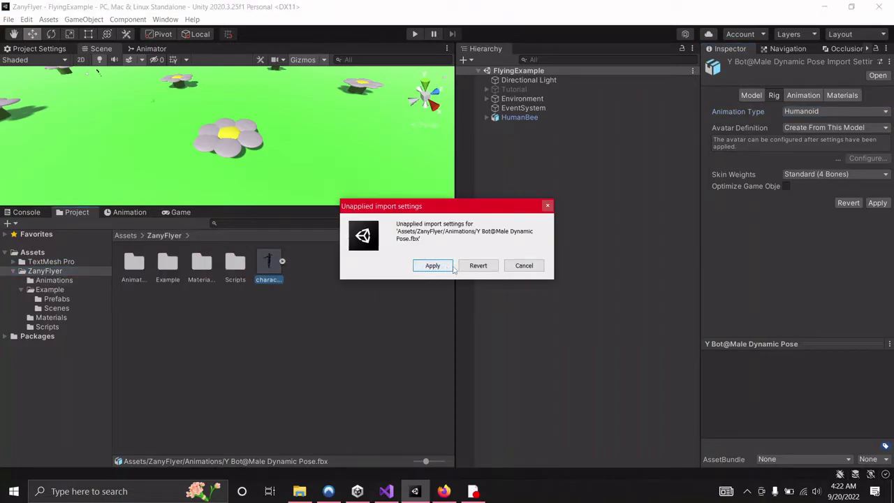
{"action": "left_click", "coordinate": [514, 268]}
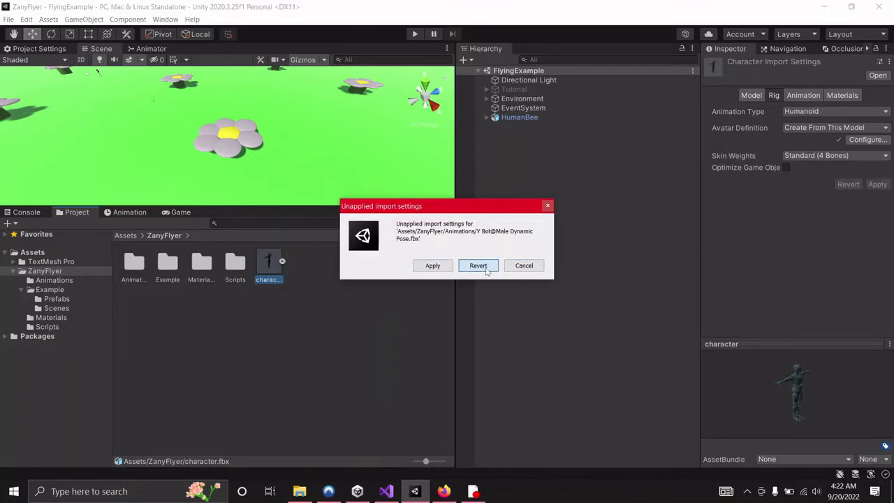
{"action": "left_click", "coordinate": [485, 268]}
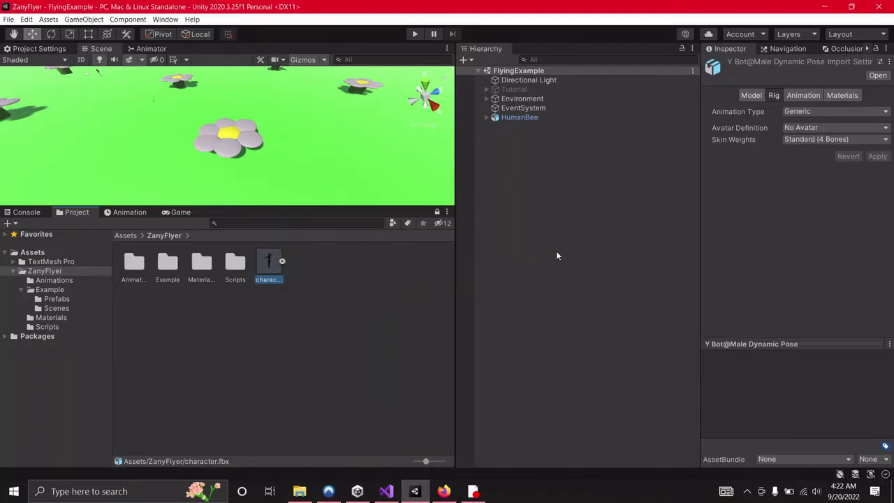
{"action": "left_click", "coordinate": [270, 259]}
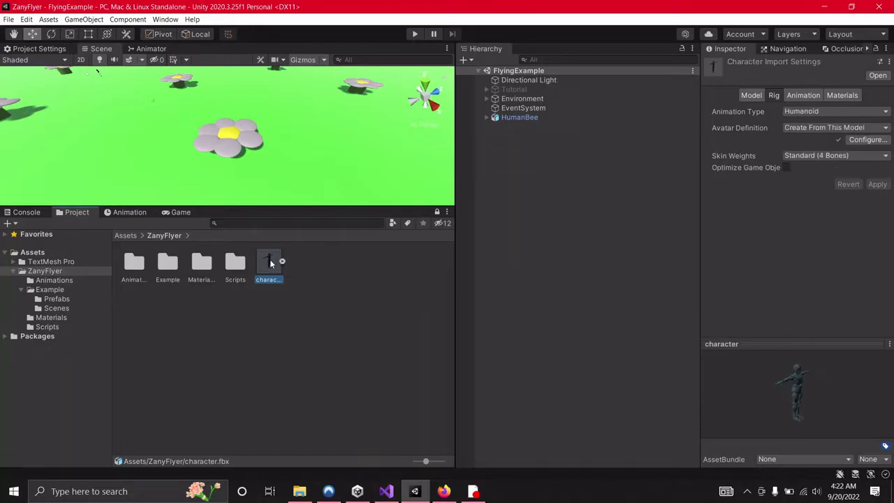
{"action": "left_click", "coordinate": [811, 110]}
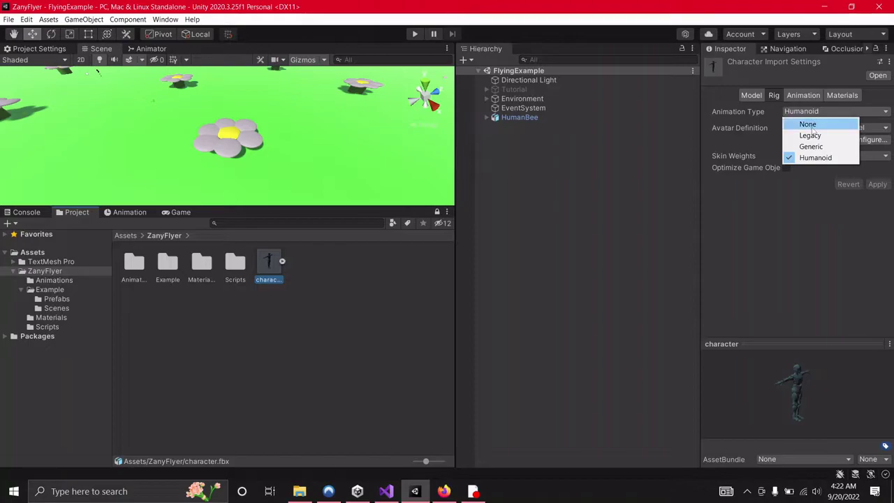
{"action": "left_click", "coordinate": [772, 207]}
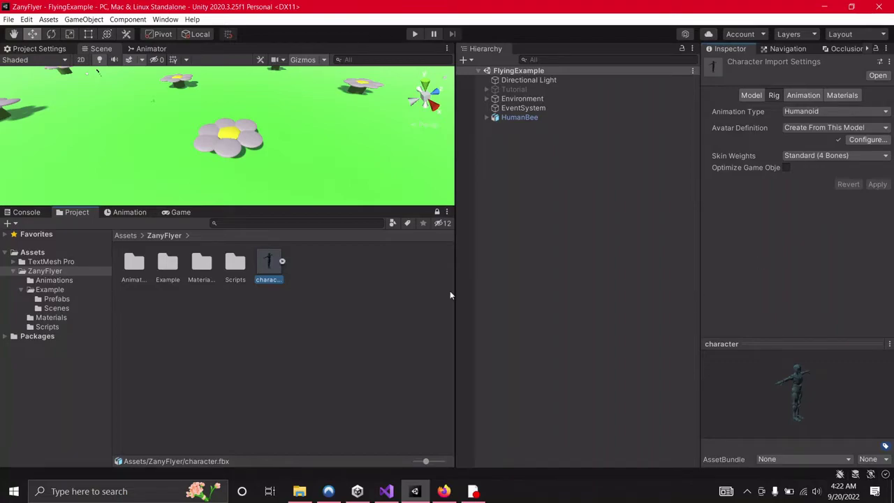
Make Male Dynamic Pose(1) Humanoid, copying its avatar from characterAvatar.
{"action": "left_click", "coordinate": [51, 280]}
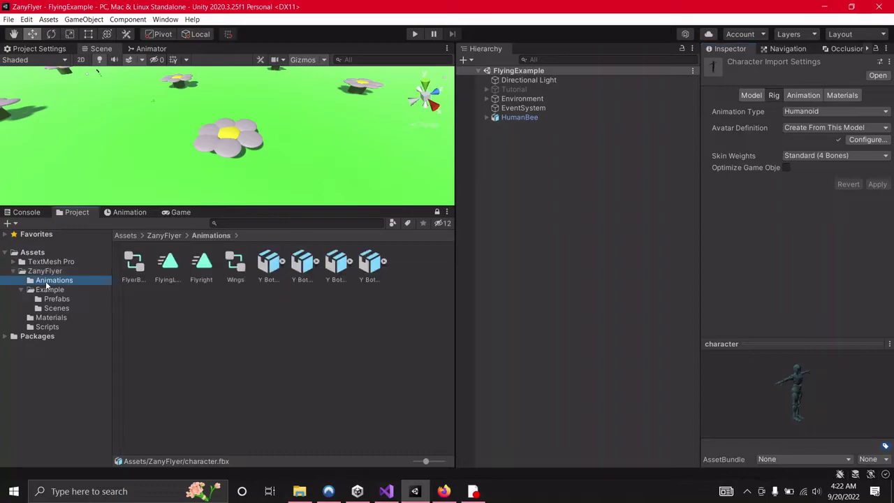
{"action": "left_click", "coordinate": [337, 265]}
{"action": "left_click", "coordinate": [829, 114]}
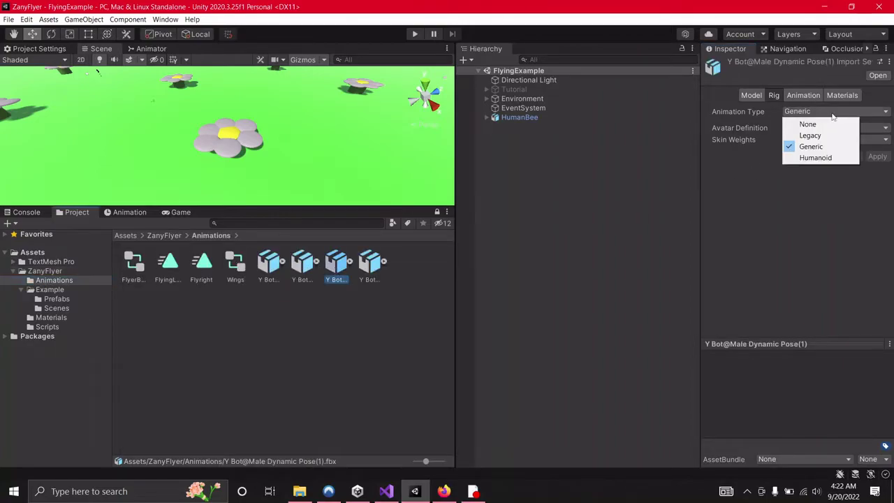
{"action": "left_click", "coordinate": [821, 157]}
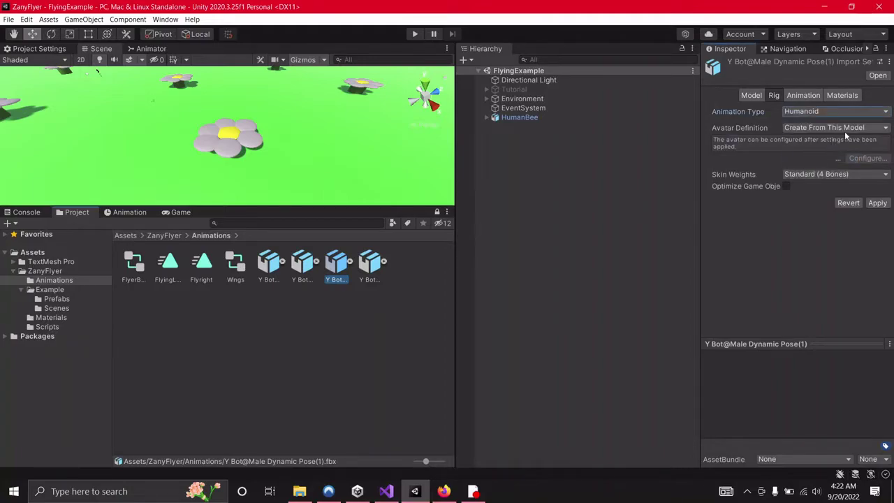
{"action": "left_click", "coordinate": [845, 133]}
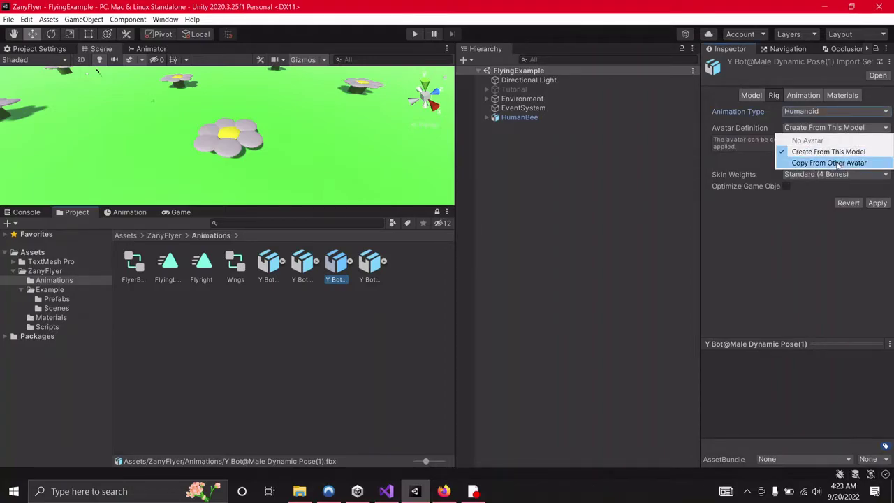
{"action": "left_click", "coordinate": [835, 162]}
{"action": "left_click", "coordinate": [886, 180]}
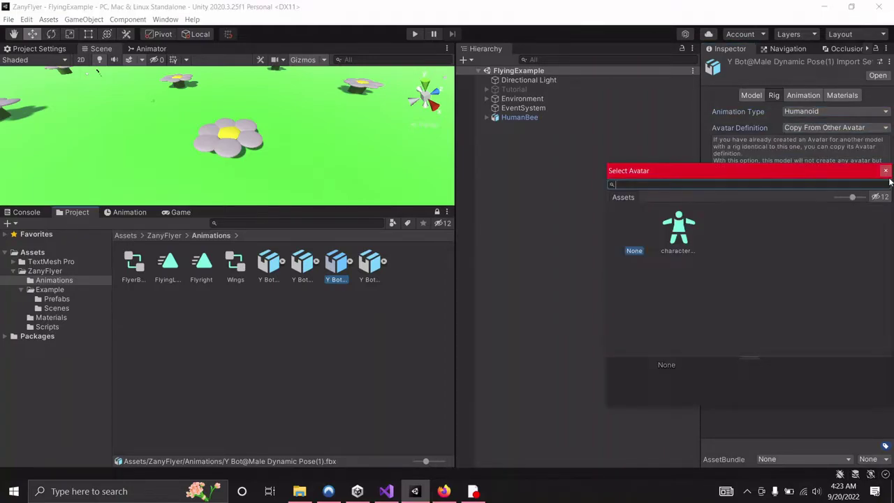
{"action": "left_click", "coordinate": [685, 234]}
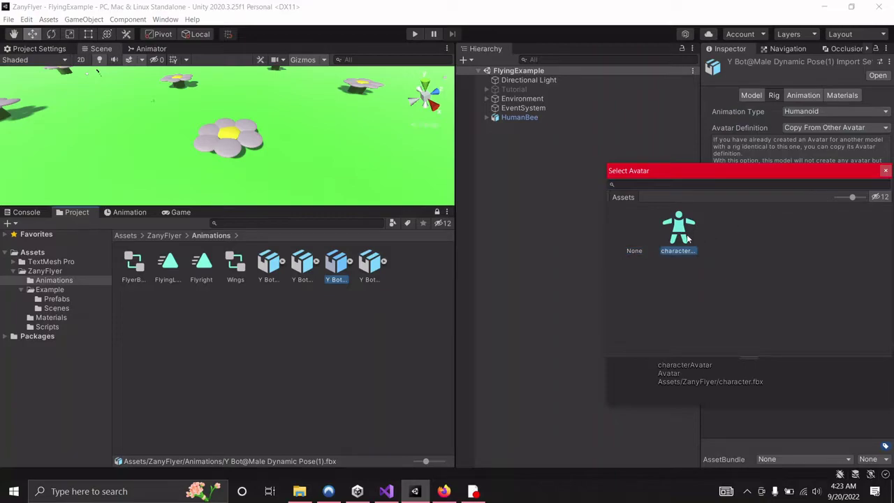
{"action": "left_click", "coordinate": [886, 171]}
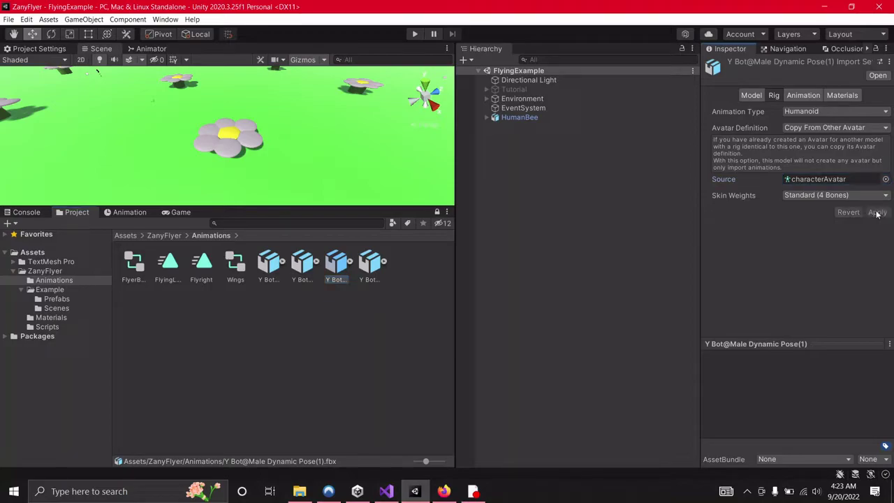
Make Male Dynamic Pose Humanoid with avatar copied from characterAvatar, and apply.
{"action": "left_click", "coordinate": [376, 272]}
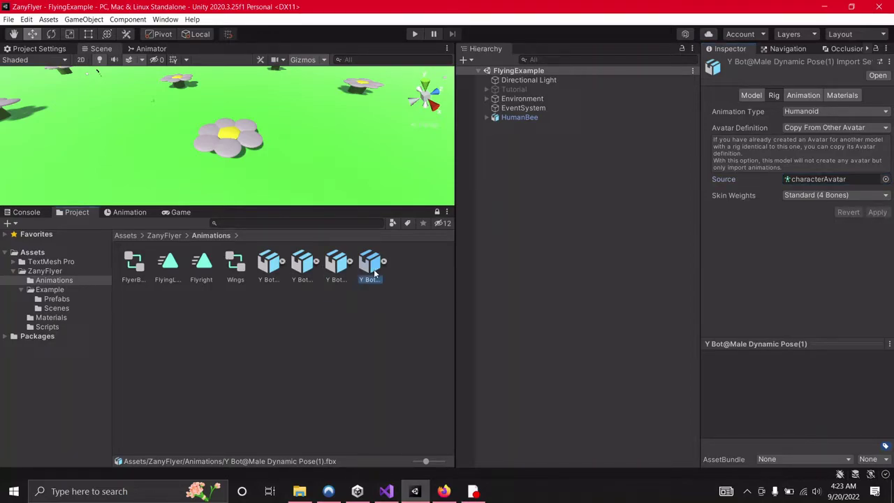
{"action": "left_click", "coordinate": [827, 114]}
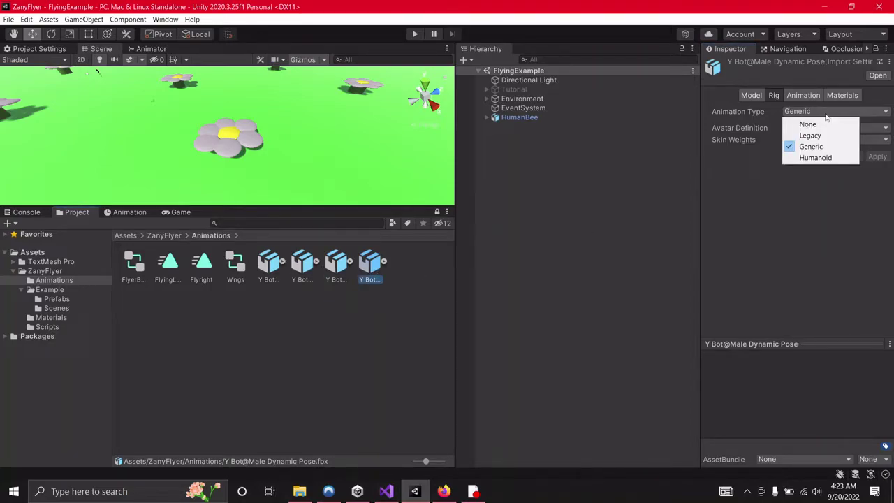
{"action": "left_click", "coordinate": [814, 157]}
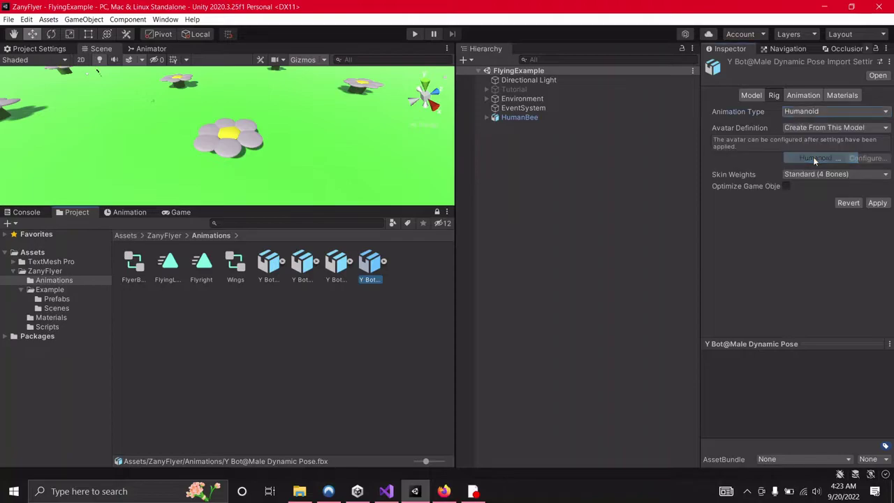
{"action": "left_click", "coordinate": [863, 129]}
{"action": "left_click", "coordinate": [870, 167]}
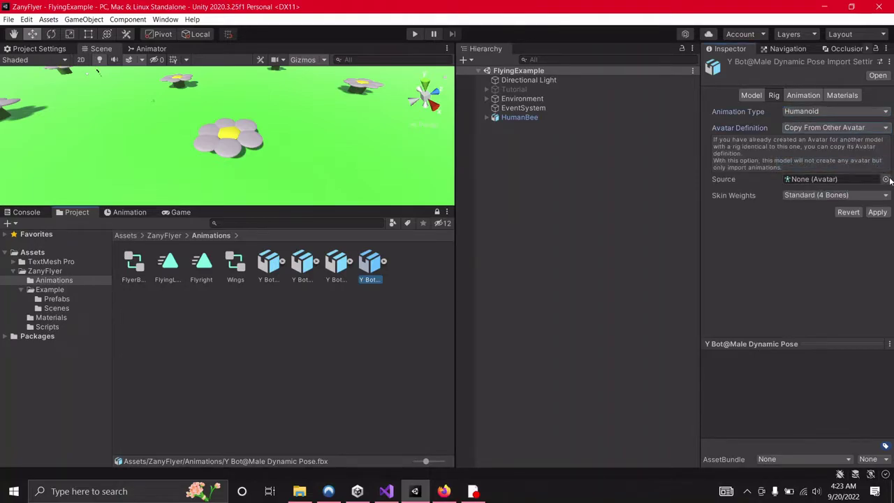
{"action": "left_click", "coordinate": [885, 180]}
{"action": "left_click", "coordinate": [681, 232]}
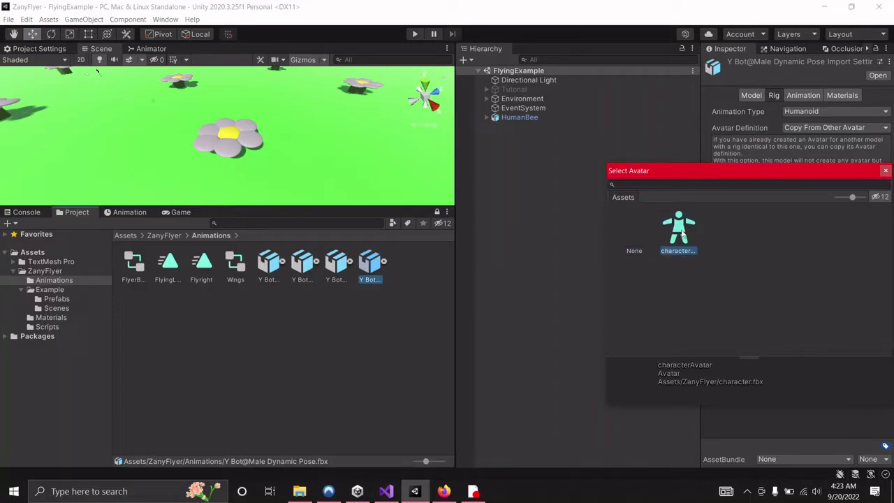
{"action": "left_click", "coordinate": [884, 171]}
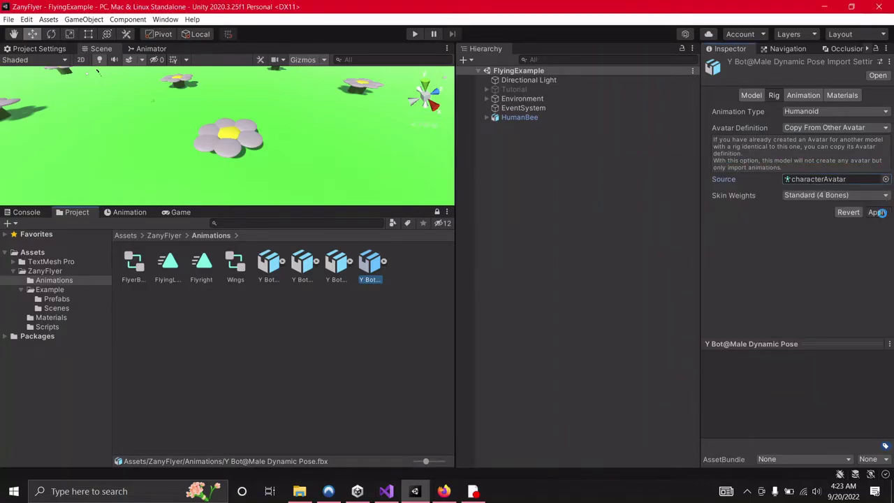
{"action": "left_click", "coordinate": [879, 212]}
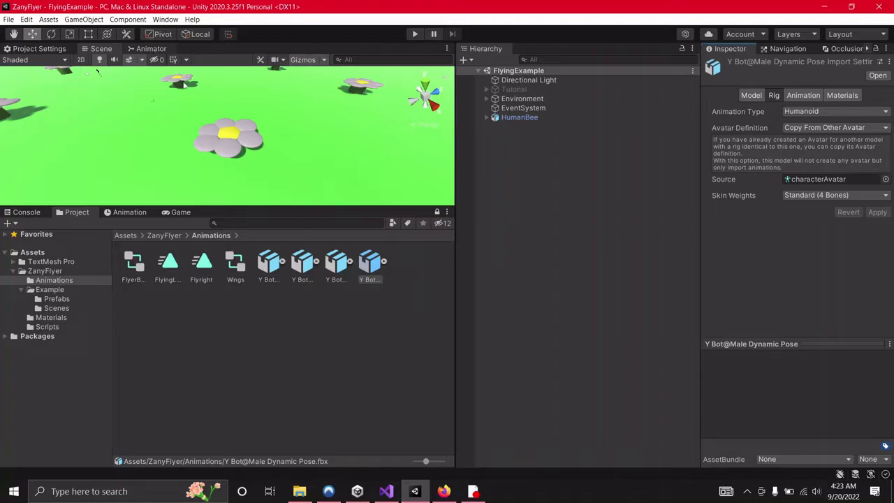
Show the Animation import settings and inspect the pose preview.
{"action": "left_click", "coordinate": [804, 95]}
{"action": "mouse_move", "coordinate": [795, 400]}
{"action": "left_mouse_down"}
{"action": "mouse_move", "coordinate": [768, 404]}
{"action": "mouse_move", "coordinate": [796, 402]}
{"action": "left_mouse_up"}
{"action": "scroll", "coordinate": [786, 404], "scroll_direction": "up", "scroll_amount": 5}
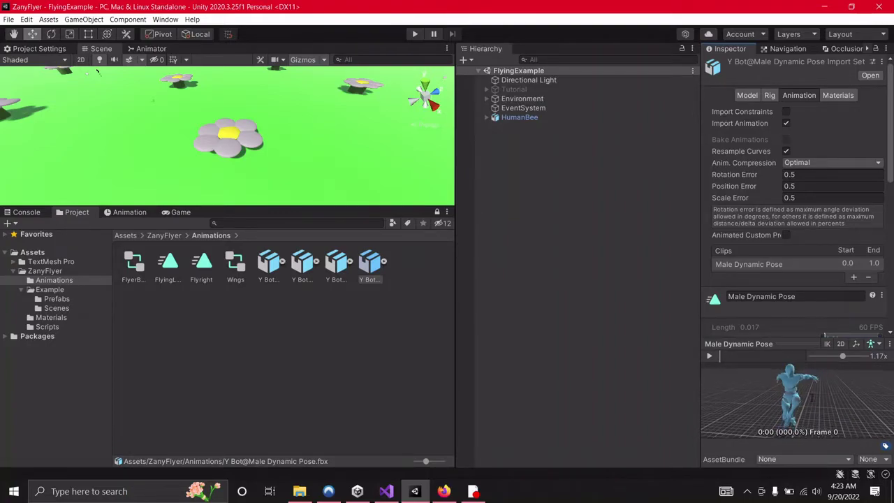
{"action": "scroll", "coordinate": [771, 238], "scroll_direction": "down", "scroll_amount": 8}
{"action": "scroll", "coordinate": [777, 120], "scroll_direction": "up", "scroll_amount": 3}
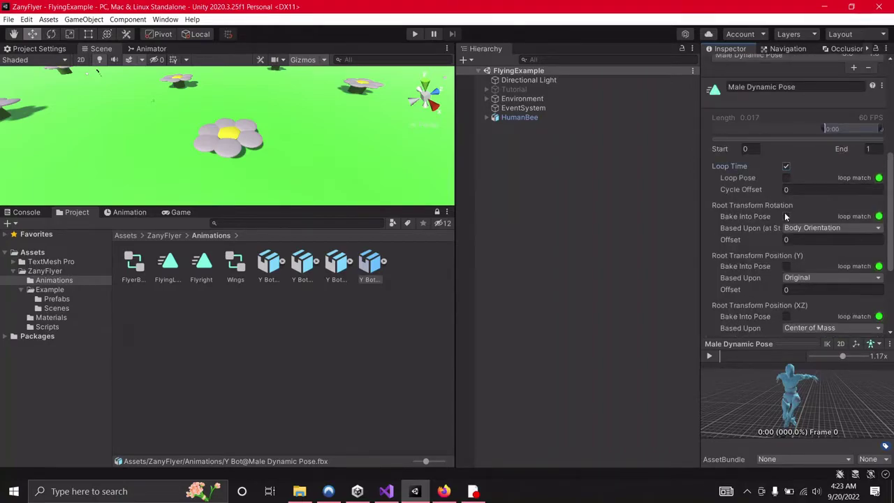
{"action": "scroll", "coordinate": [832, 242], "scroll_direction": "down", "scroll_amount": 4}
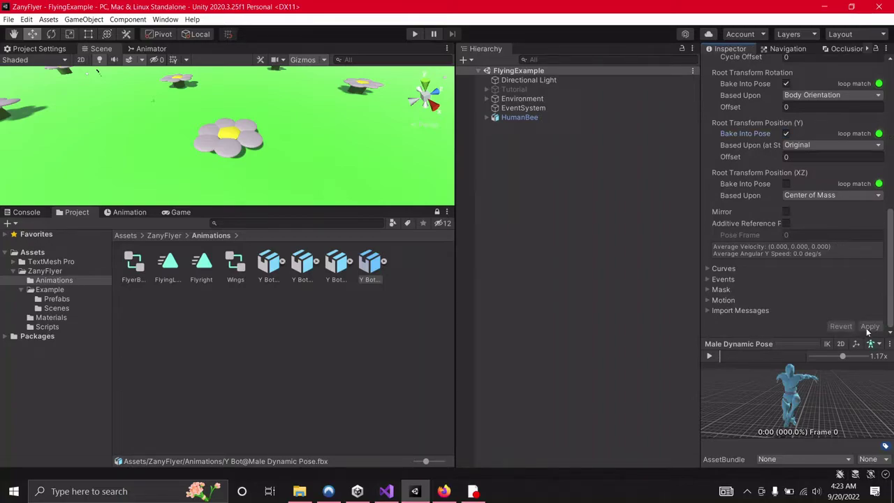
Turn on Loop Time and Bake Into Pose for rotation and Y for Male Dynamic Pose(1), then apply.
{"action": "left_click", "coordinate": [340, 267]}
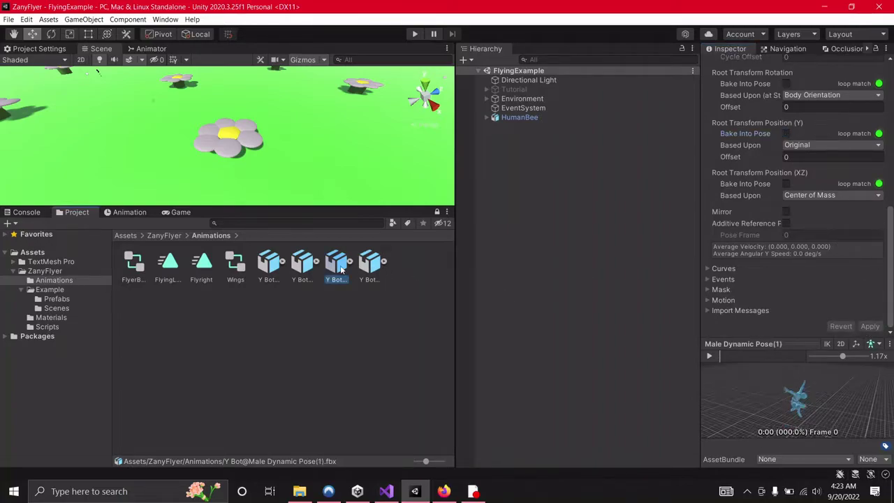
{"action": "scroll", "coordinate": [789, 210], "scroll_direction": "up", "scroll_amount": 10}
{"action": "scroll", "coordinate": [775, 203], "scroll_direction": "down", "scroll_amount": 10}
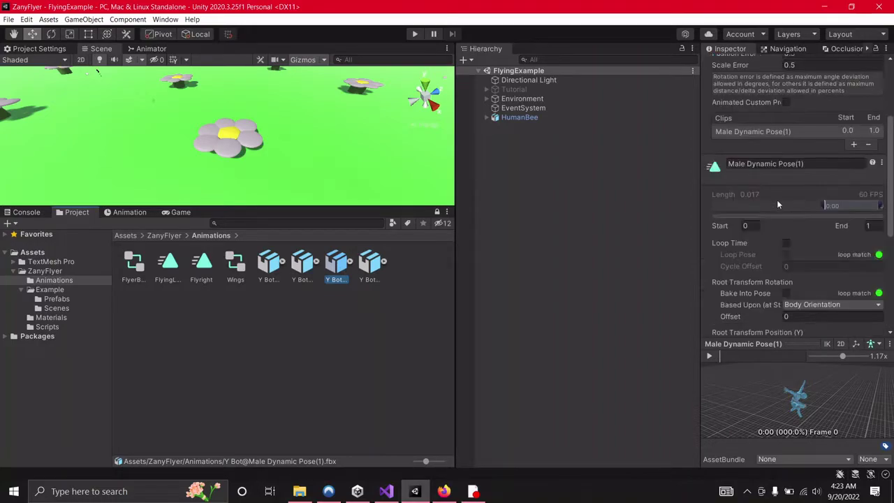
{"action": "scroll", "coordinate": [767, 201], "scroll_direction": "up", "scroll_amount": 3}
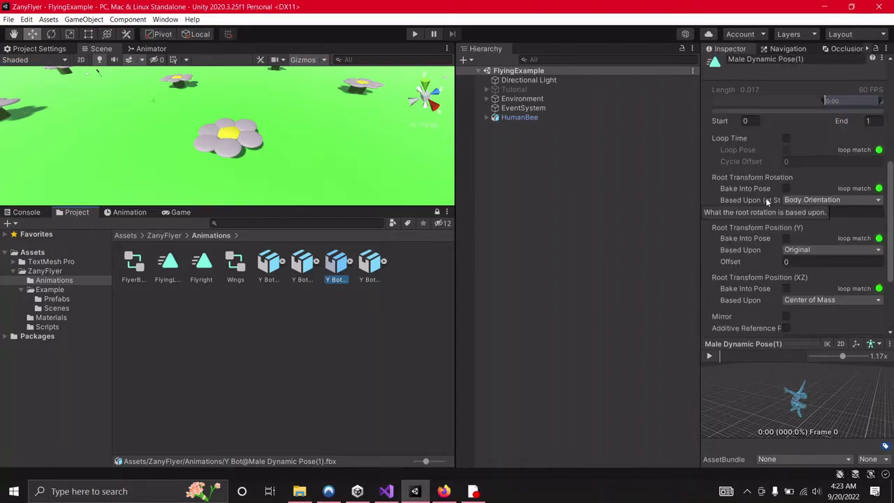
{"action": "left_click", "coordinate": [786, 139]}
{"action": "left_click", "coordinate": [786, 239]}
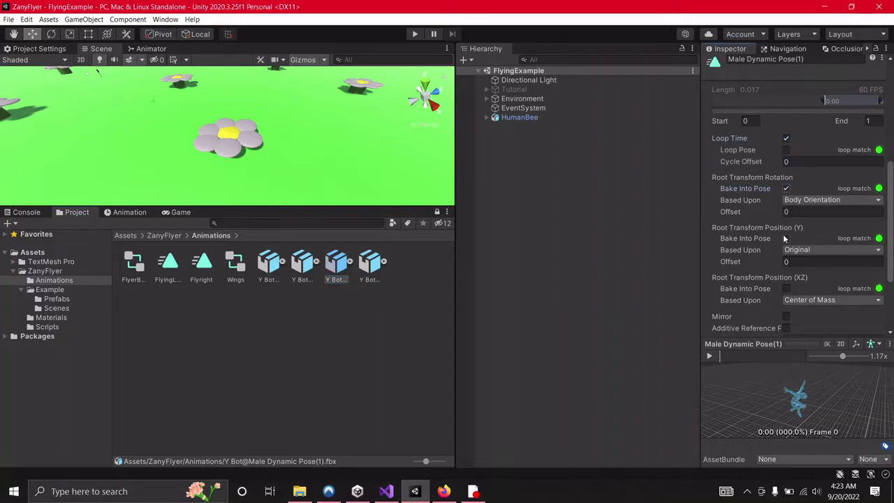
{"action": "scroll", "coordinate": [775, 239], "scroll_direction": "down", "scroll_amount": 5}
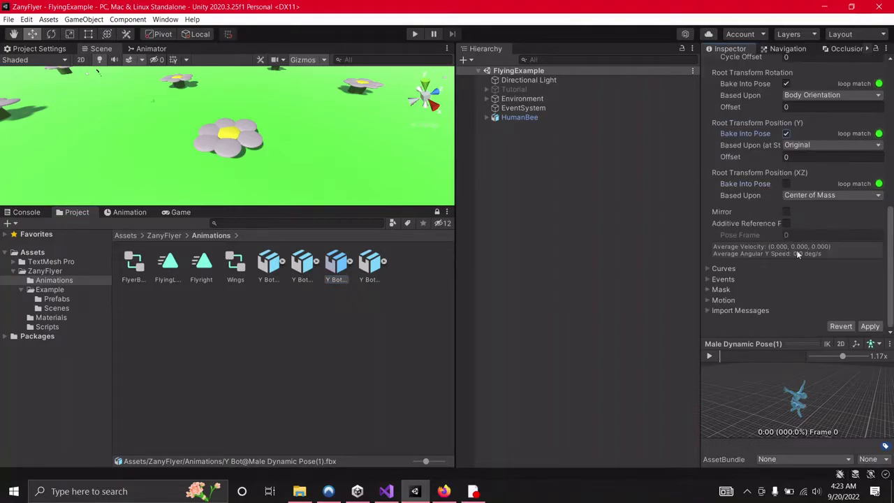
{"action": "left_click", "coordinate": [871, 326]}
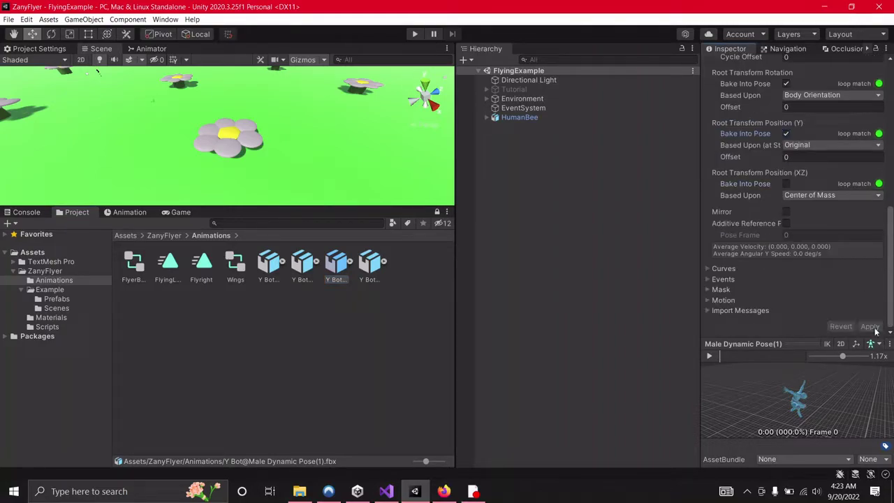
Inspect the Flying 1 and Flying clips and their previews.
{"action": "left_click", "coordinate": [272, 269]}
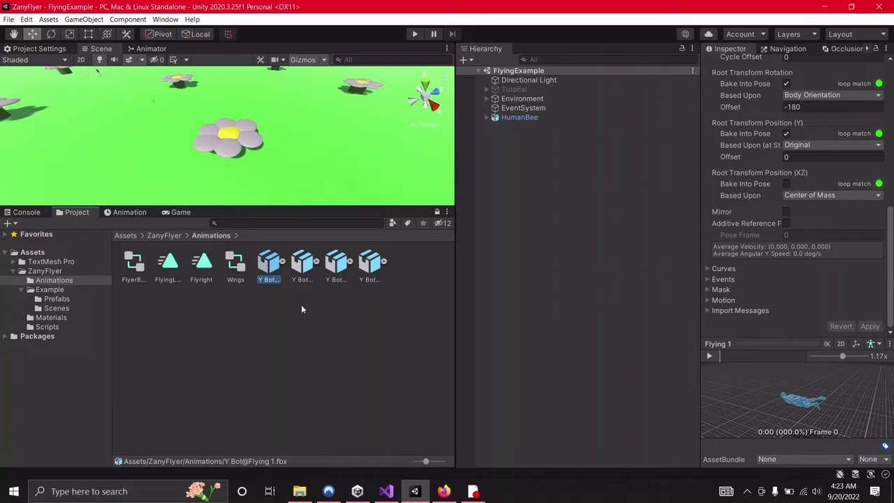
{"action": "left_click", "coordinate": [302, 269]}
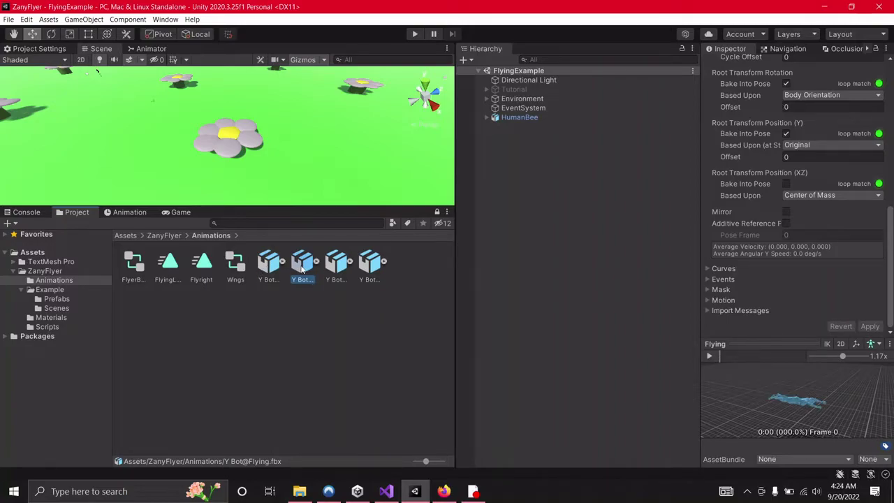
{"action": "scroll", "coordinate": [797, 402], "scroll_direction": "up", "scroll_amount": 5}
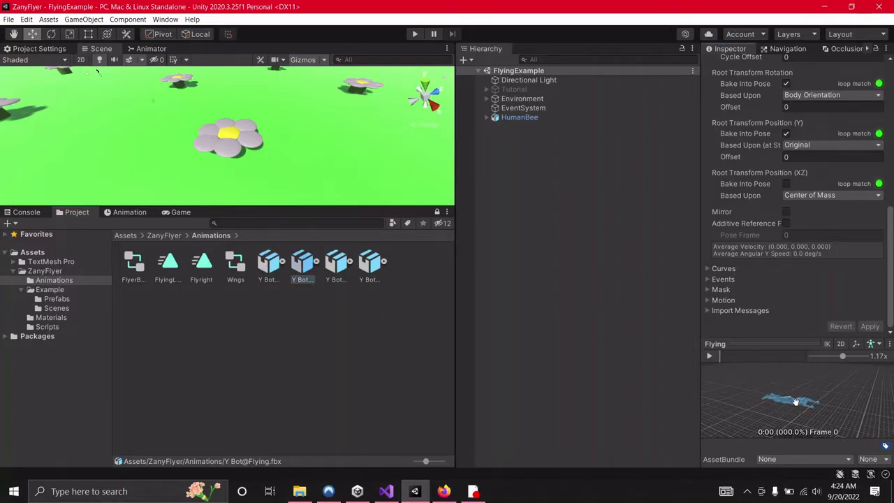
{"action": "mouse_move", "coordinate": [807, 413]}
{"action": "left_mouse_down"}
{"action": "mouse_move", "coordinate": [785, 414]}
{"action": "mouse_move", "coordinate": [795, 405]}
{"action": "left_mouse_up"}
{"action": "scroll", "coordinate": [795, 179], "scroll_direction": "up", "scroll_amount": 5}
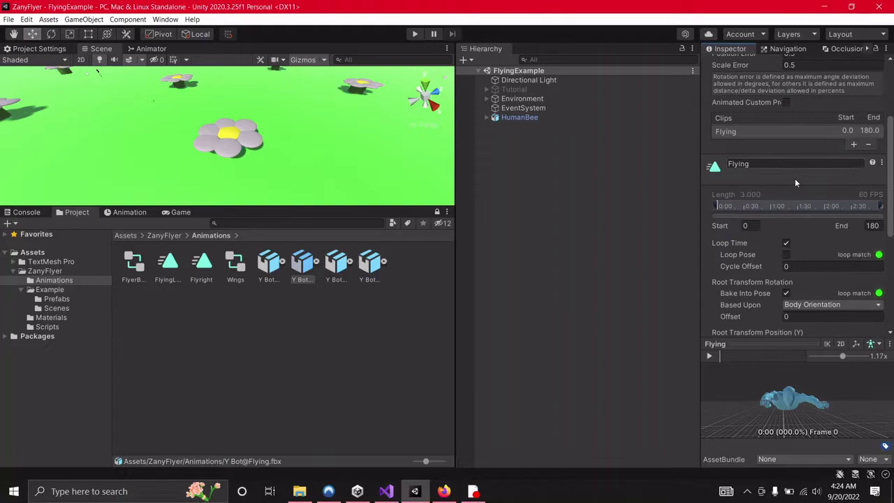
{"action": "scroll", "coordinate": [772, 272], "scroll_direction": "down", "scroll_amount": 5}
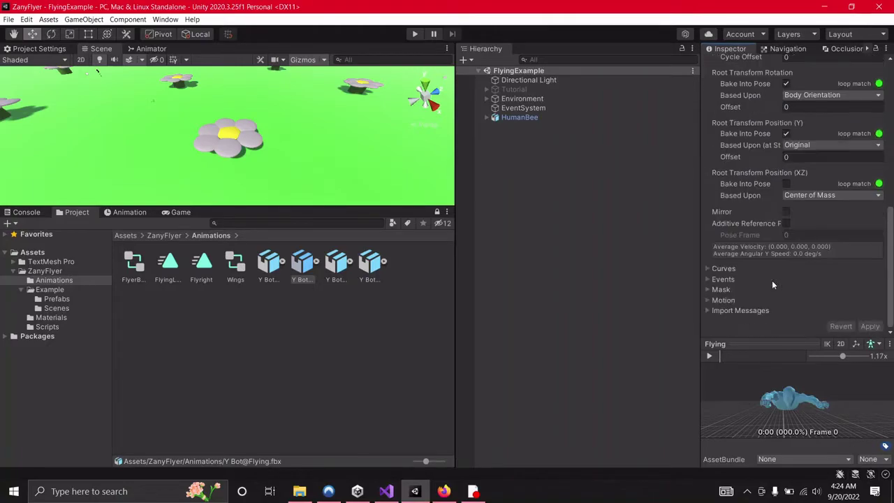
Set the Flying 1 Root Transform Rotation Offset to -180 and apply.
{"action": "left_click", "coordinate": [270, 267]}
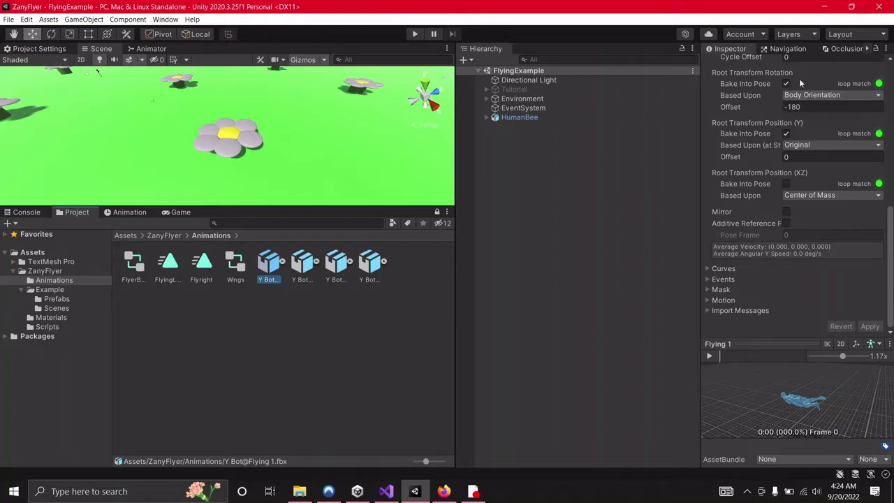
{"action": "left_click", "coordinate": [795, 107]}
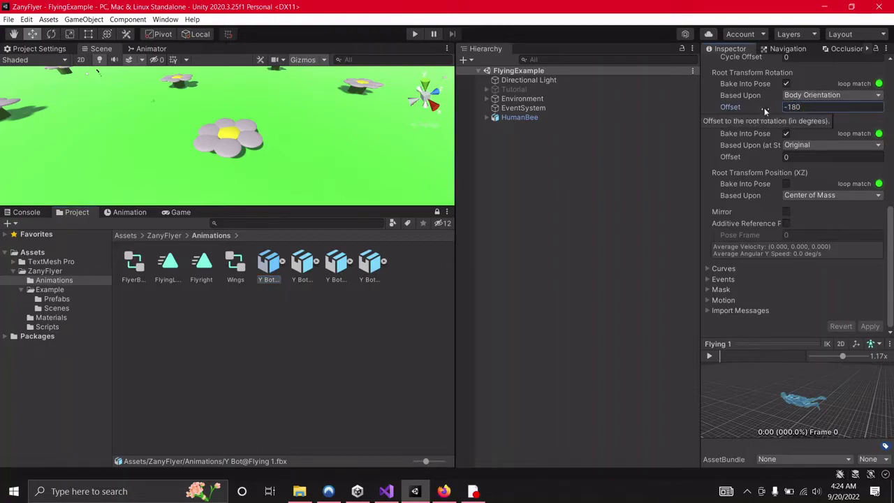
{"action": "mouse_move", "coordinate": [764, 108]}
{"action": "left_mouse_down"}
{"action": "mouse_move", "coordinate": [744, 109]}
{"action": "mouse_move", "coordinate": [850, 115]}
{"action": "mouse_move", "coordinate": [761, 111]}
{"action": "left_mouse_up"}
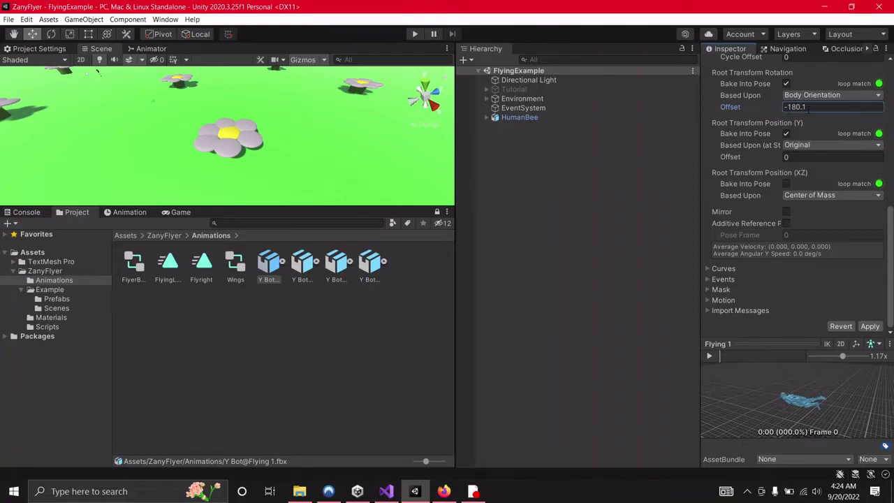
{"action": "left_click", "coordinate": [870, 326]}
{"action": "left_click", "coordinate": [833, 107]}
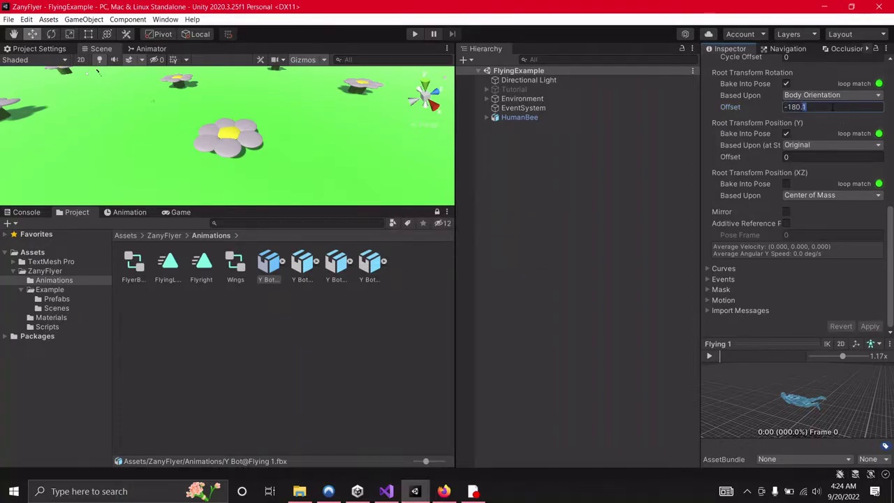
{"action": "key", "text": "BackSpace"}
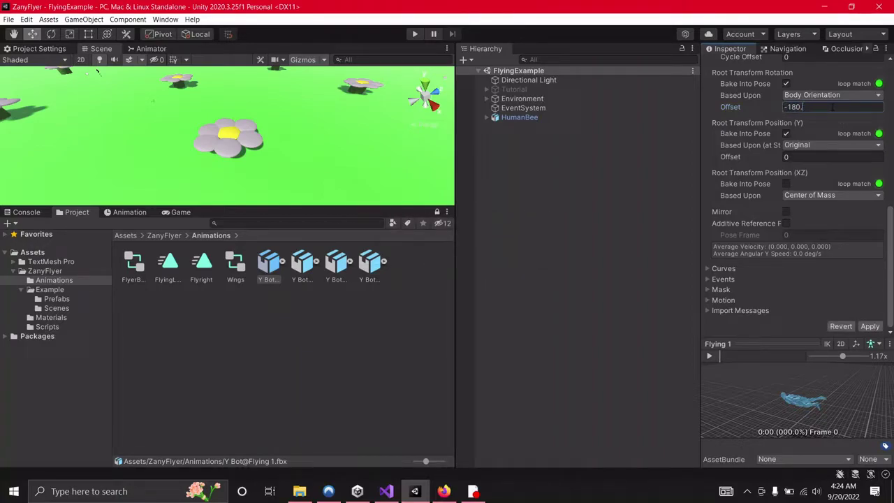
{"action": "left_click", "coordinate": [871, 326]}
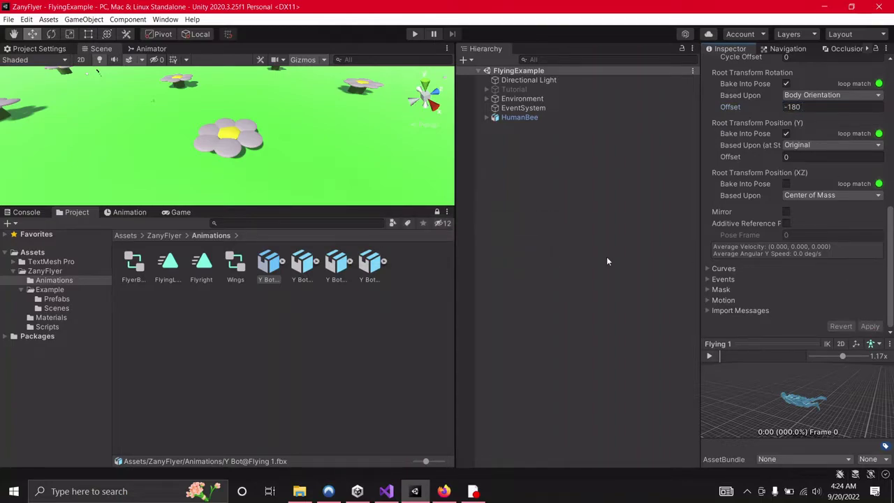
Duplicate the Flying clip from the Y Bot model and rename the copy Example.
{"action": "left_click", "coordinate": [303, 262]}
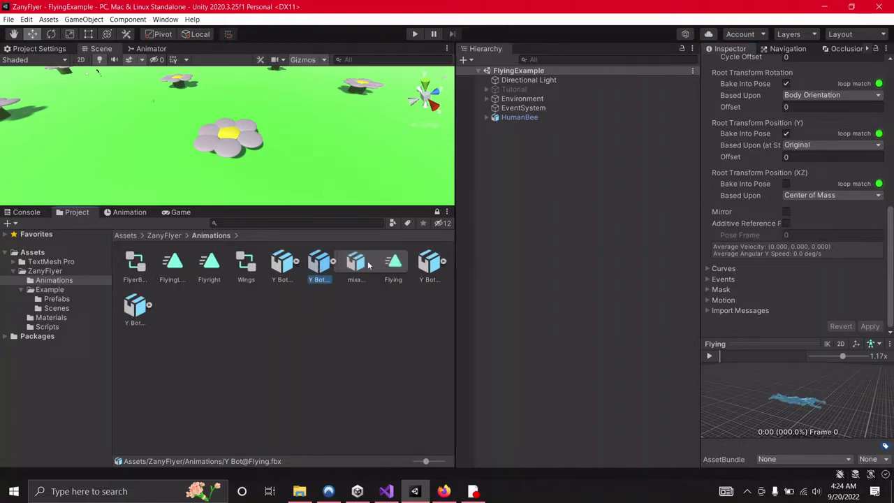
{"action": "left_click", "coordinate": [394, 264]}
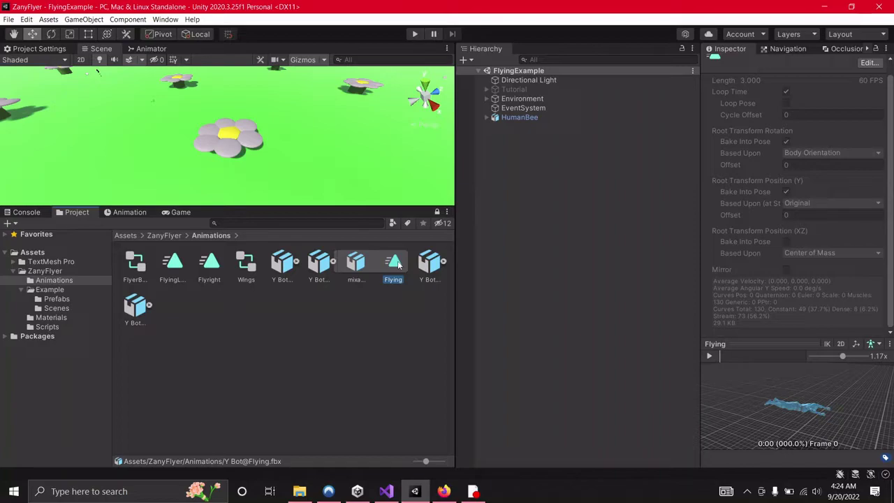
{"action": "key", "text": "ctrl+d"}
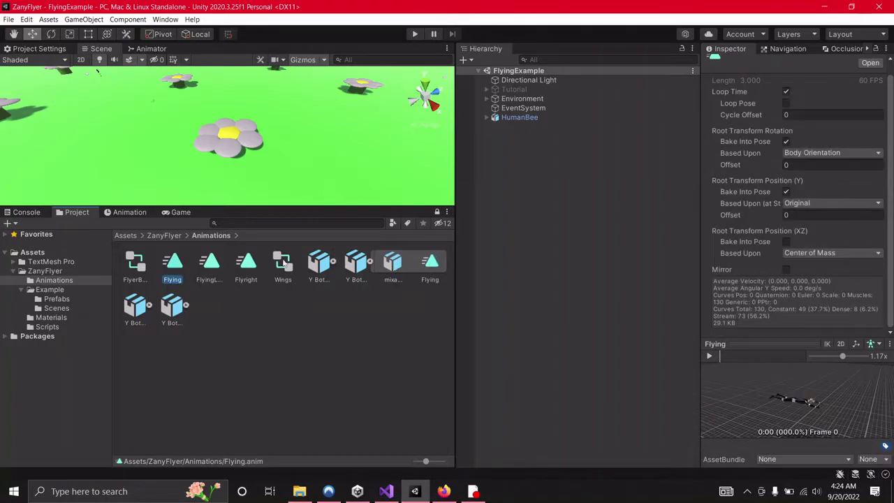
{"action": "right_click", "coordinate": [176, 284]}
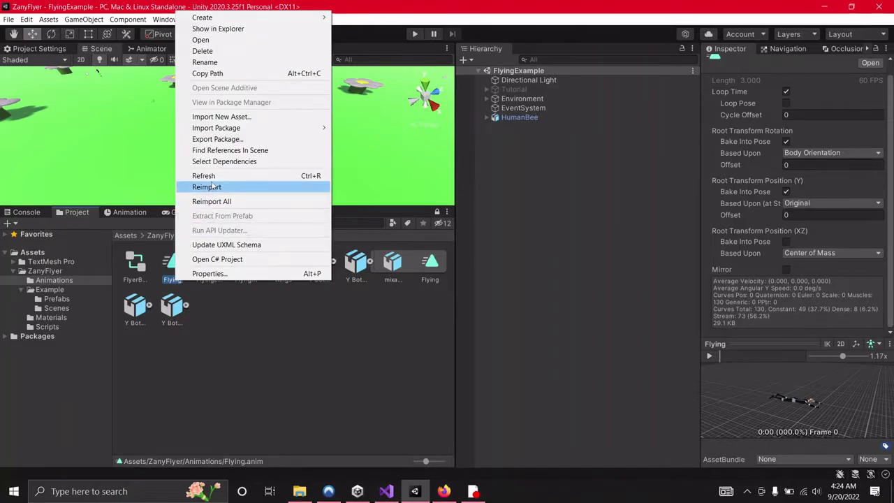
{"action": "left_click", "coordinate": [205, 63]}
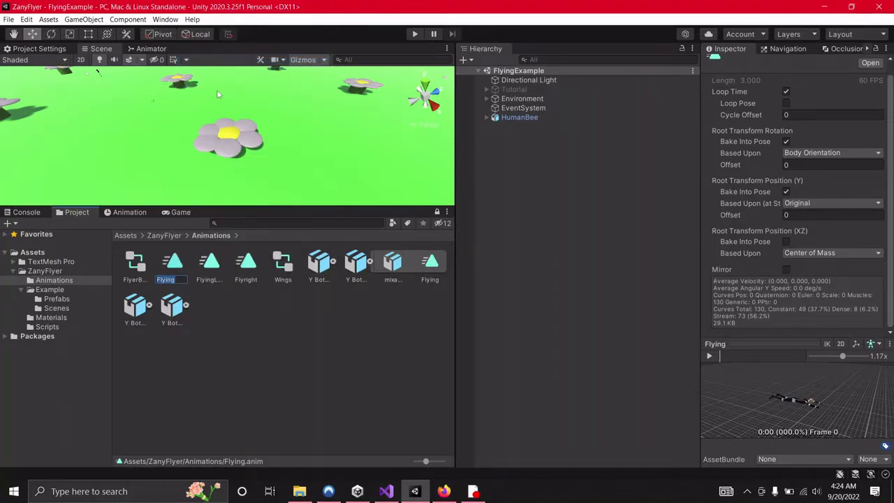
{"action": "type", "text": "Example"}
{"action": "key", "text": "Return"}
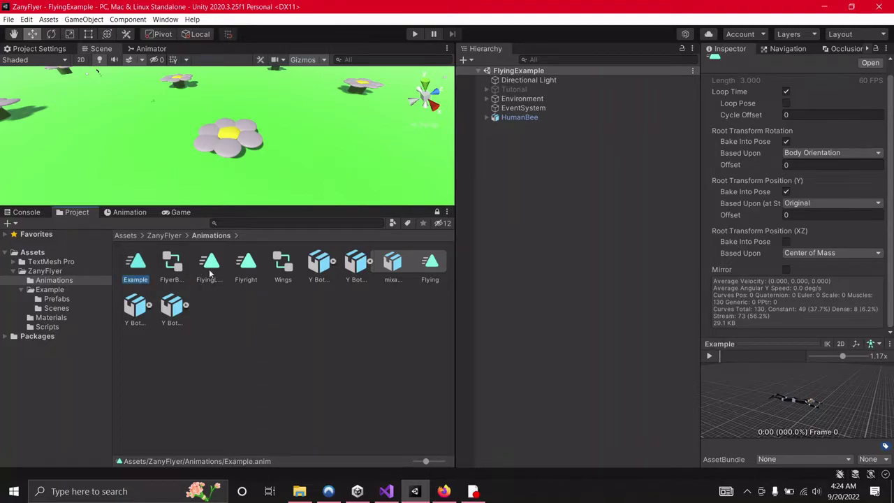
Inspect FlyingLeft (offset 90) and Flyright (offset -90) clip settings.
{"action": "left_click", "coordinate": [211, 272]}
{"action": "left_click_drag", "start_coordinate": [850, 425], "coordinate": [786, 390]}
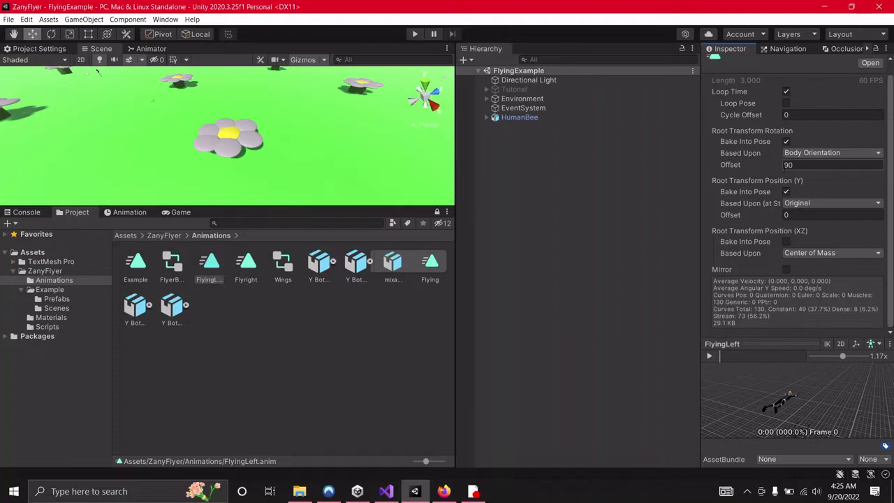
{"action": "left_click", "coordinate": [244, 272]}
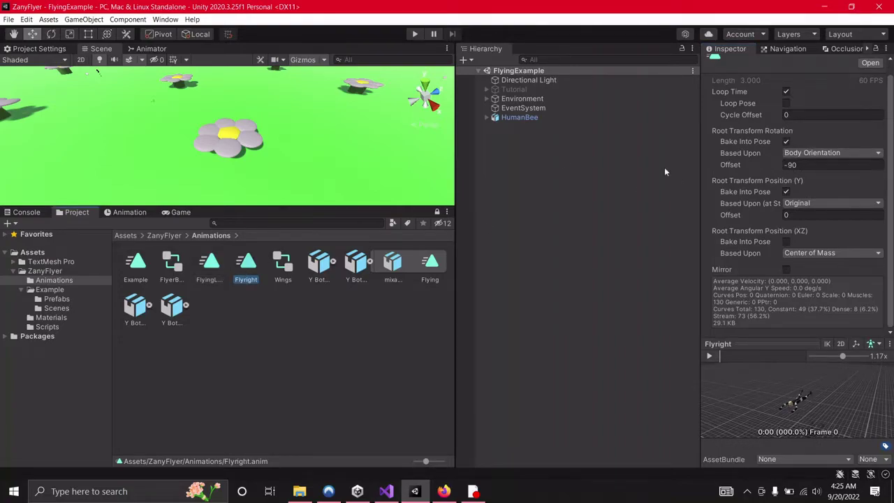
Open FlyerBeeExample in the Animator and review the Flight, X, Y parameters and Movement blend tree state.
{"action": "left_click", "coordinate": [150, 48]}
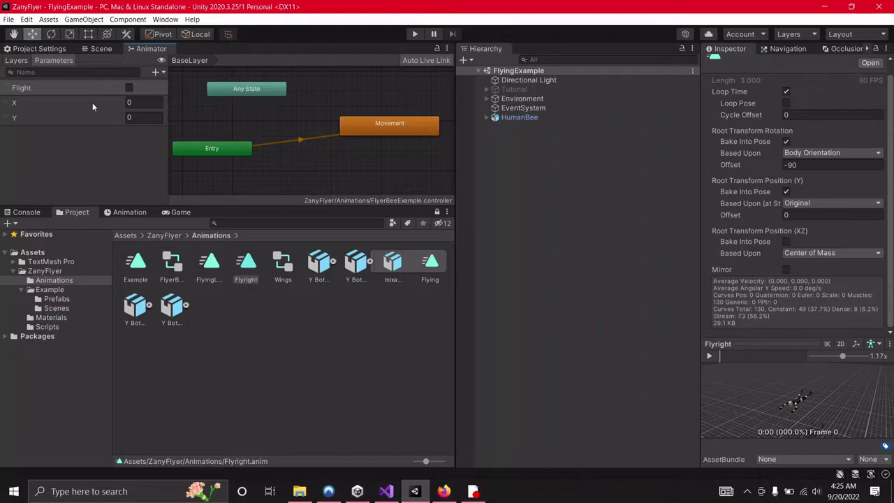
{"action": "left_click", "coordinate": [171, 278]}
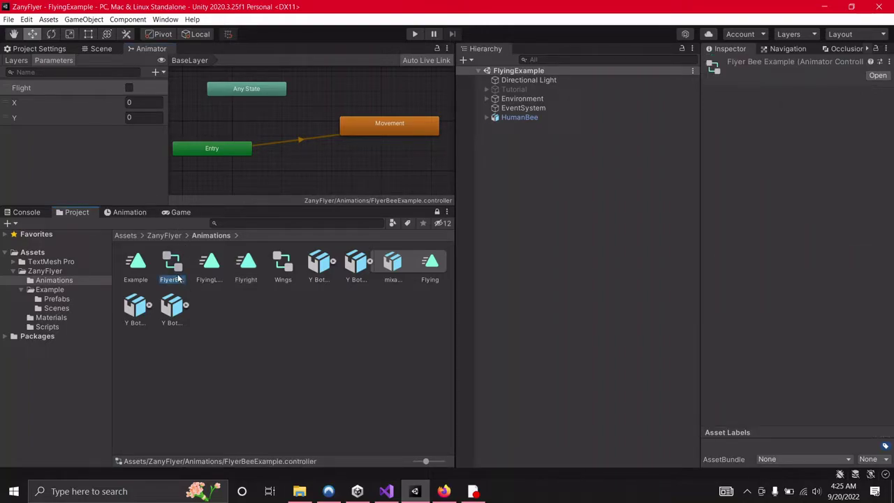
{"action": "left_click", "coordinate": [35, 87]}
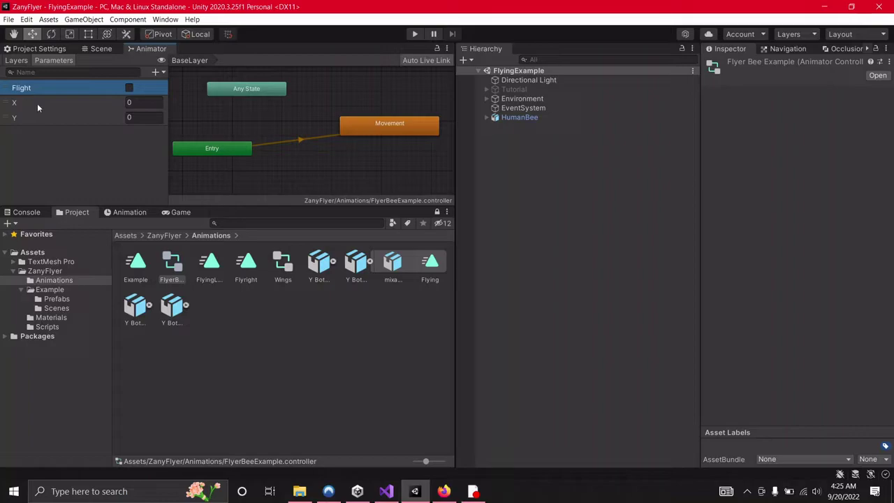
{"action": "left_click", "coordinate": [37, 104]}
{"action": "left_click", "coordinate": [38, 118]}
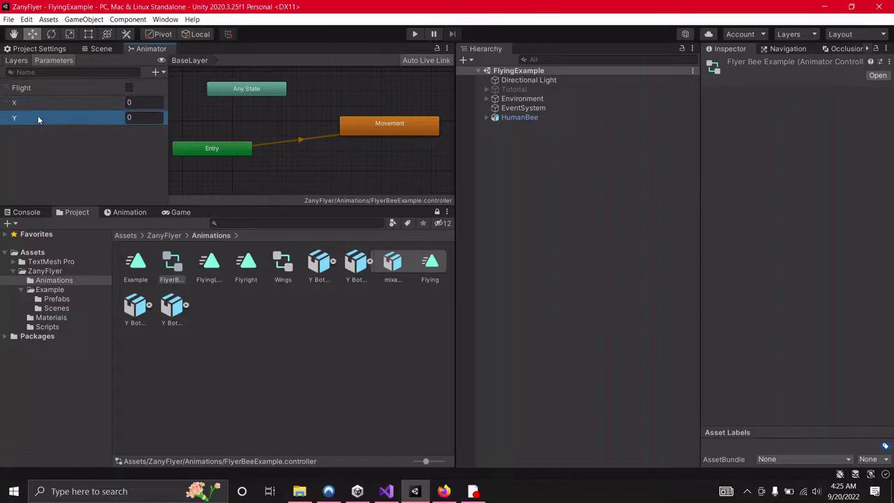
{"action": "left_click", "coordinate": [392, 128]}
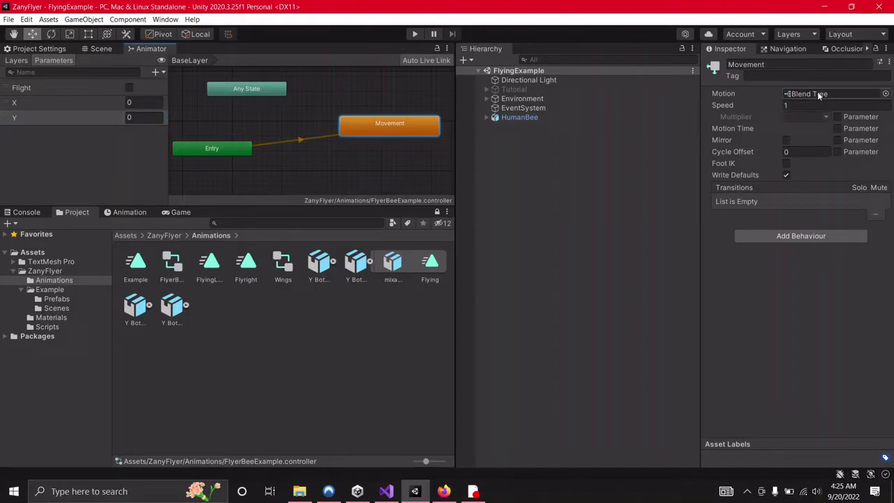
Create a new state from a blend tree in the base layer.
{"action": "left_click", "coordinate": [397, 162]}
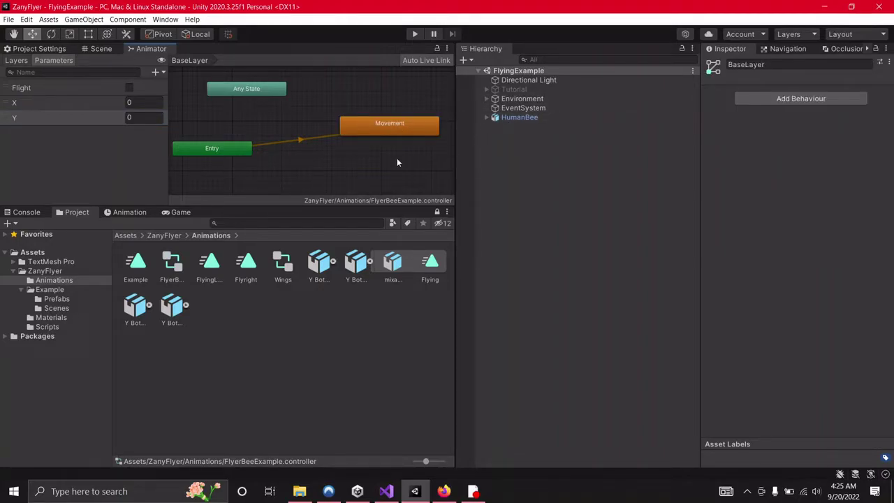
{"action": "right_click", "coordinate": [397, 162]}
{"action": "mouse_move", "coordinate": [442, 167]}
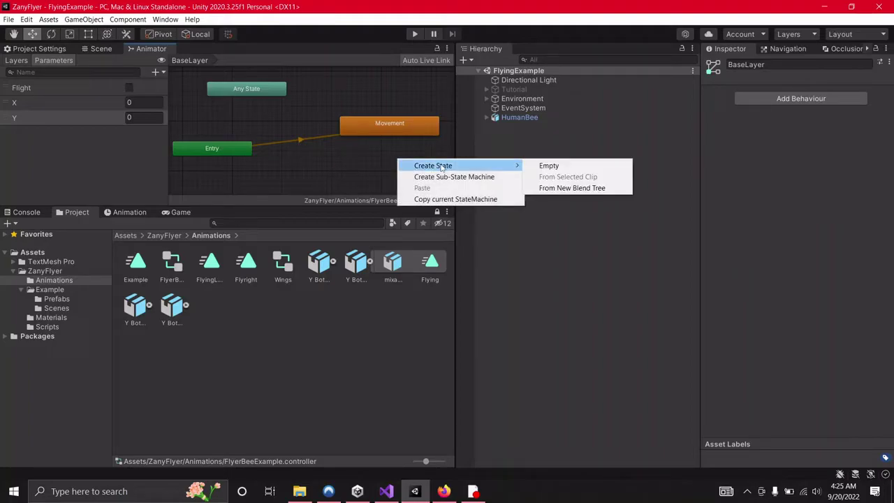
{"action": "left_click", "coordinate": [578, 187]}
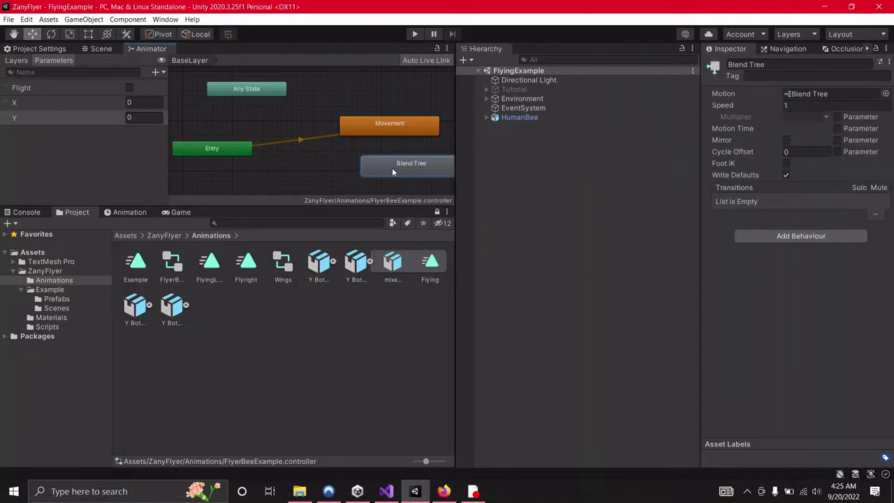
{"action": "left_click_drag", "start_coordinate": [392, 167], "coordinate": [375, 174]}
{"action": "right_click", "coordinate": [376, 173]}
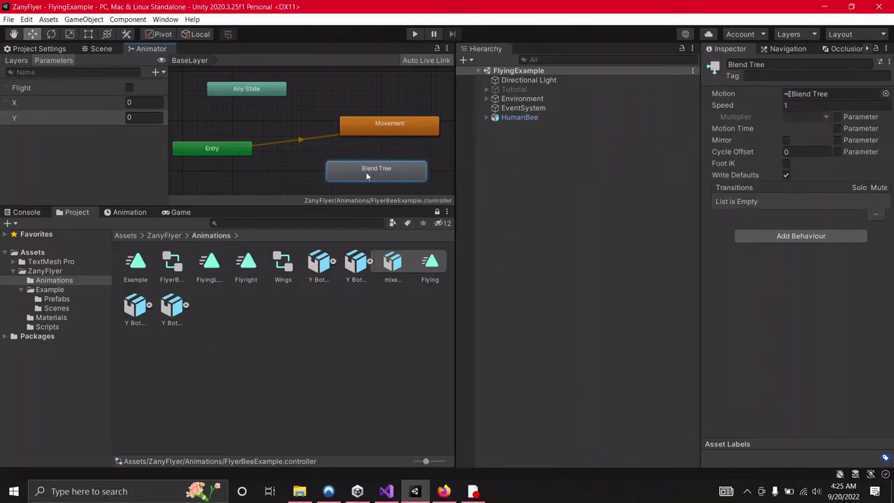
{"action": "key", "text": "Escape"}
Rename the new blend tree state to Example and nudge it into place.
{"action": "left_click", "coordinate": [776, 64]}
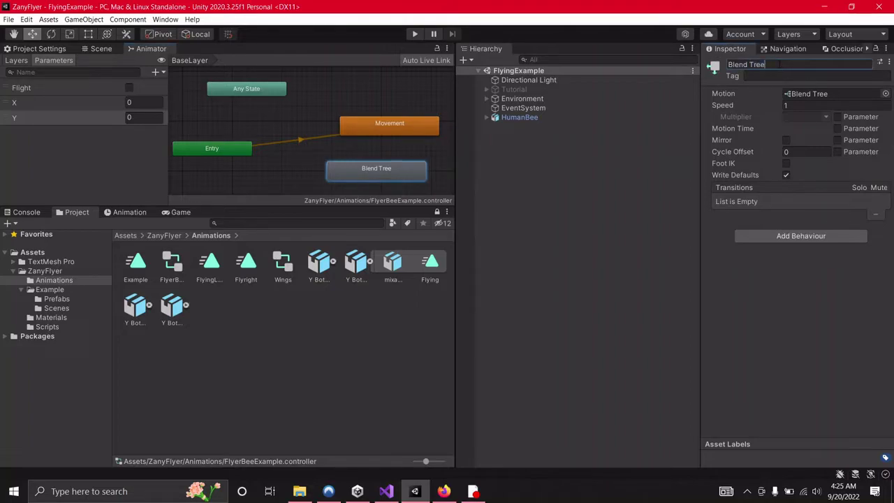
{"action": "left_click_drag", "start_coordinate": [779, 65], "coordinate": [729, 66]}
{"action": "type", "text": "Example"}
{"action": "left_click", "coordinate": [410, 170]}
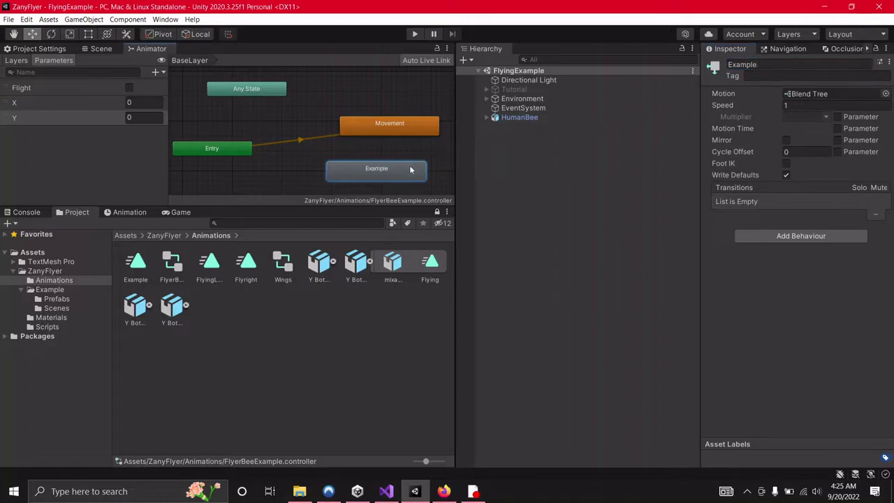
{"action": "left_click_drag", "start_coordinate": [406, 170], "coordinate": [406, 160]}
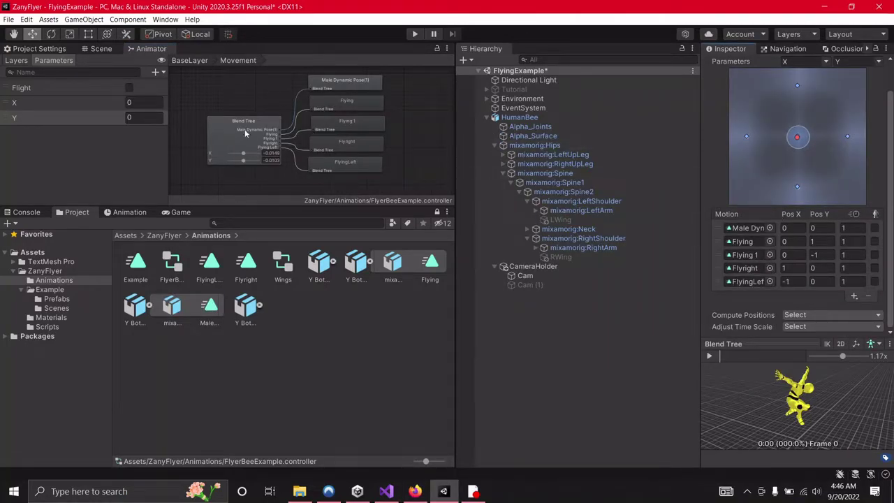
Preview the blend at the Flyright motion, then return to BaseLayer and select the Example state.
{"action": "scroll", "coordinate": [826, 216], "scroll_direction": "up", "scroll_amount": 2}
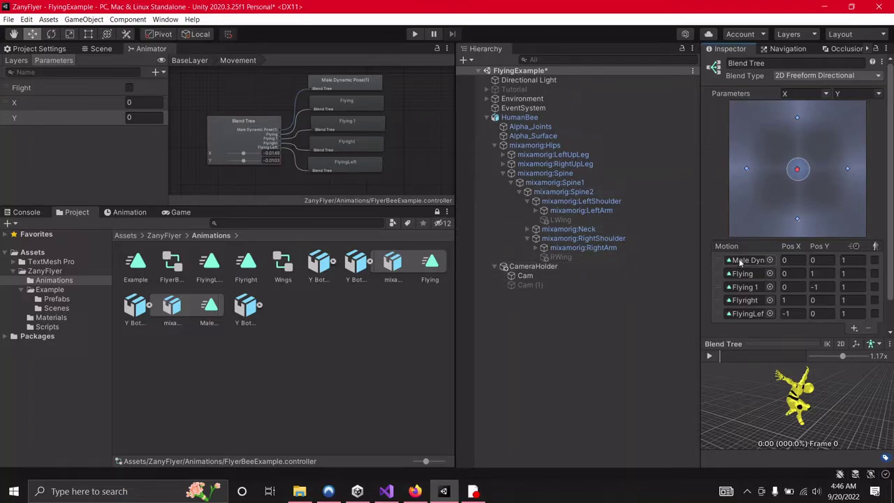
{"action": "mouse_move", "coordinate": [798, 170]}
{"action": "left_mouse_down"}
{"action": "mouse_move", "coordinate": [849, 169]}
{"action": "mouse_move", "coordinate": [797, 168]}
{"action": "mouse_move", "coordinate": [800, 222]}
{"action": "mouse_move", "coordinate": [746, 173]}
{"action": "mouse_move", "coordinate": [794, 116]}
{"action": "mouse_move", "coordinate": [801, 174]}
{"action": "left_mouse_up"}
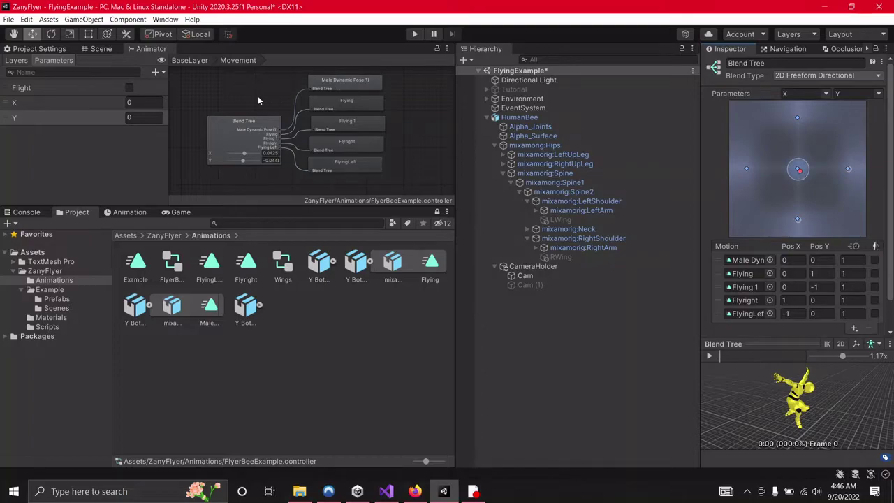
{"action": "left_click", "coordinate": [190, 61]}
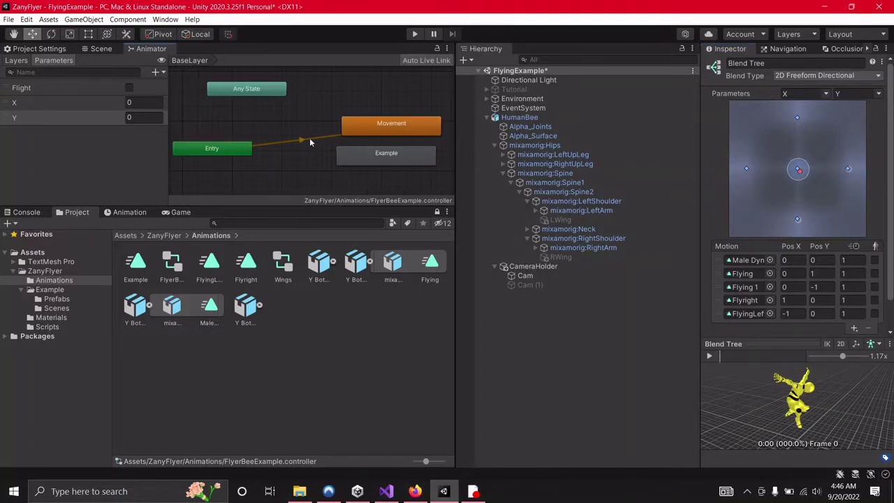
{"action": "left_click", "coordinate": [375, 156]}
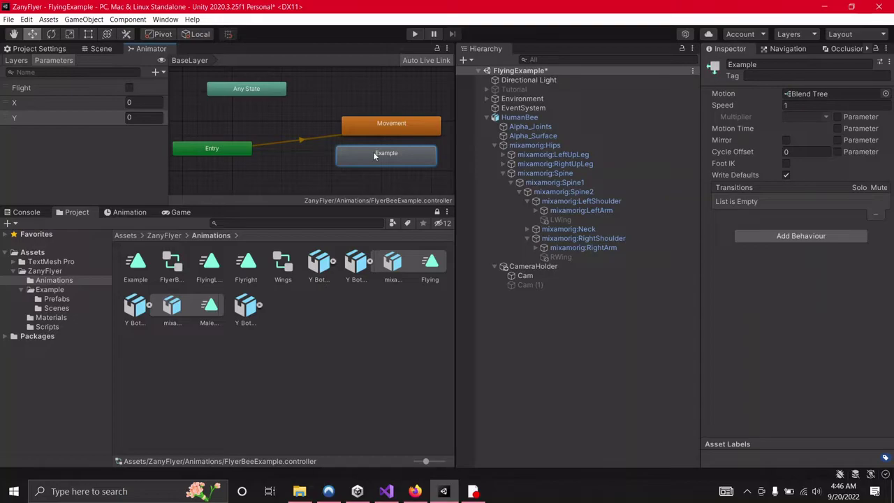
Open the Example blend tree and remove all five motion entries, keeping 2D Freeform Cartesian.
{"action": "double_click", "coordinate": [374, 155]}
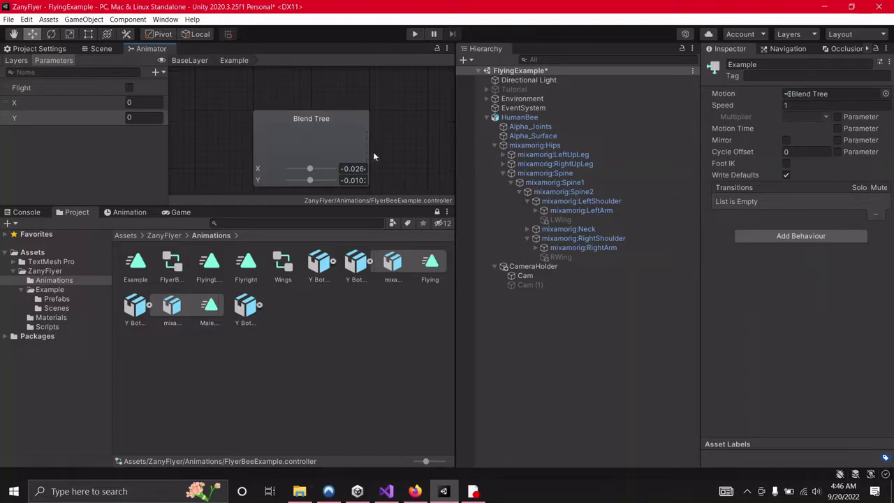
{"action": "left_click", "coordinate": [328, 147]}
{"action": "scroll", "coordinate": [851, 248], "scroll_direction": "down", "scroll_amount": 1}
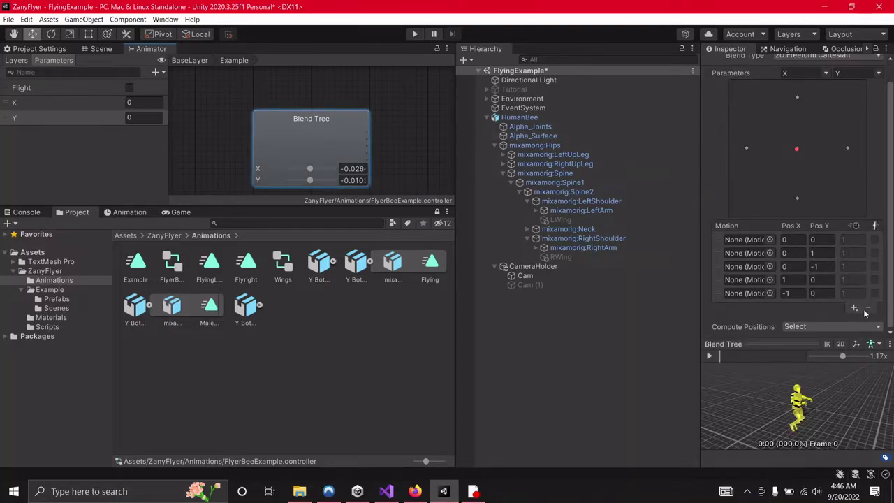
{"action": "left_click", "coordinate": [735, 296]}
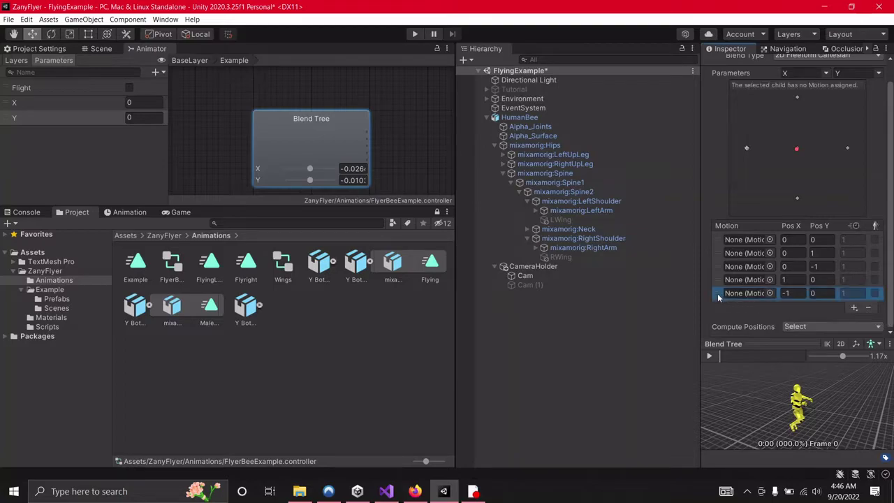
{"action": "left_click", "coordinate": [870, 308]}
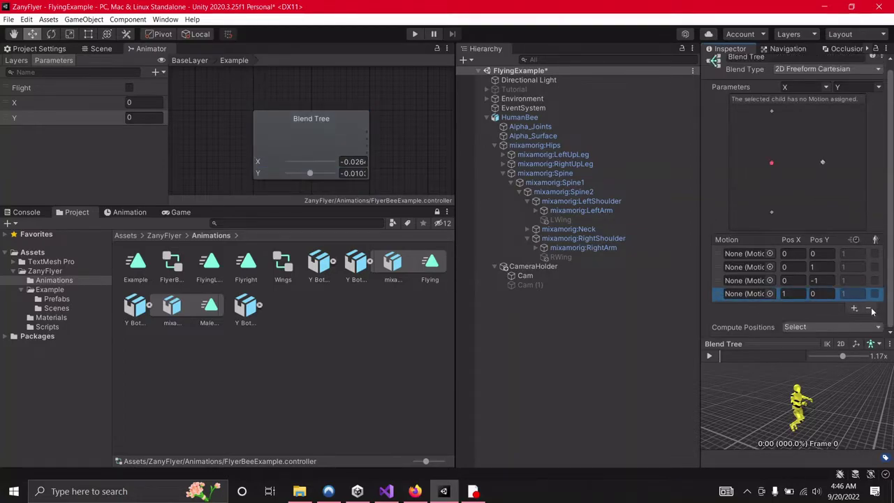
{"action": "left_click", "coordinate": [871, 309]}
{"action": "left_click", "coordinate": [877, 302]}
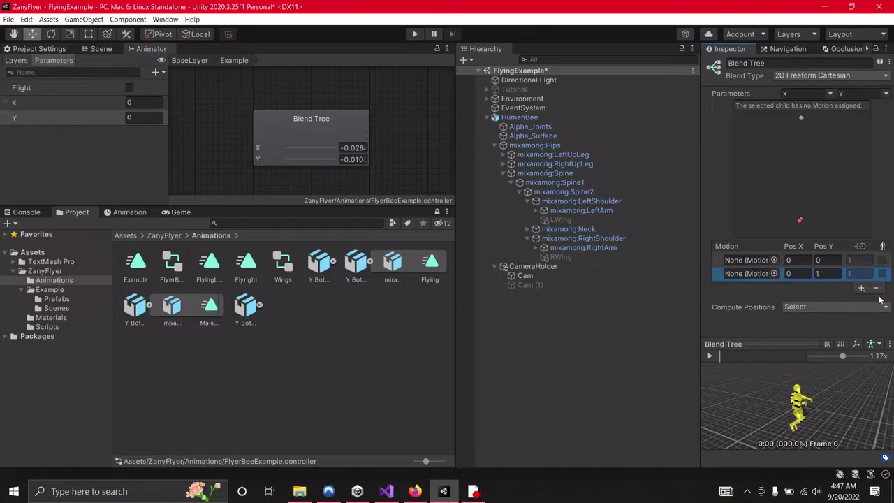
{"action": "left_click", "coordinate": [876, 288]}
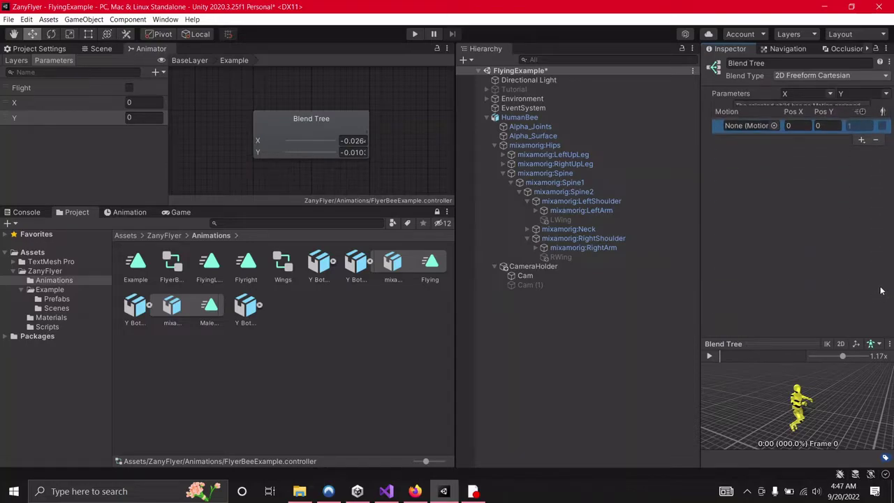
{"action": "left_click", "coordinate": [877, 137]}
{"action": "left_click", "coordinate": [828, 77]}
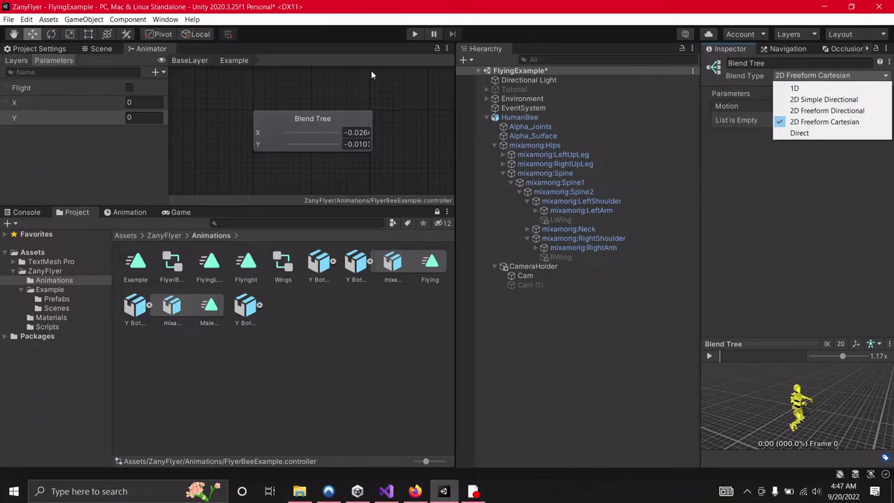
{"action": "left_click", "coordinate": [216, 59]}
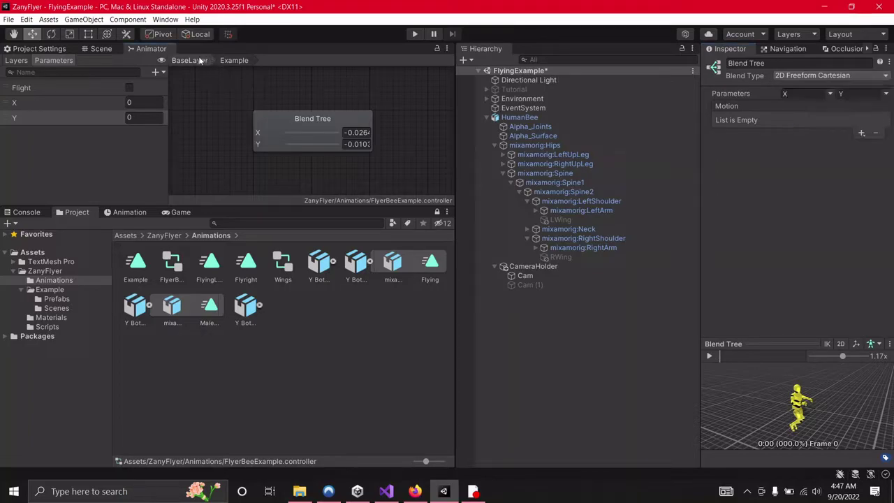
Back in BaseLayer, delete the Example state.
{"action": "left_click", "coordinate": [183, 60]}
{"action": "left_click", "coordinate": [388, 157]}
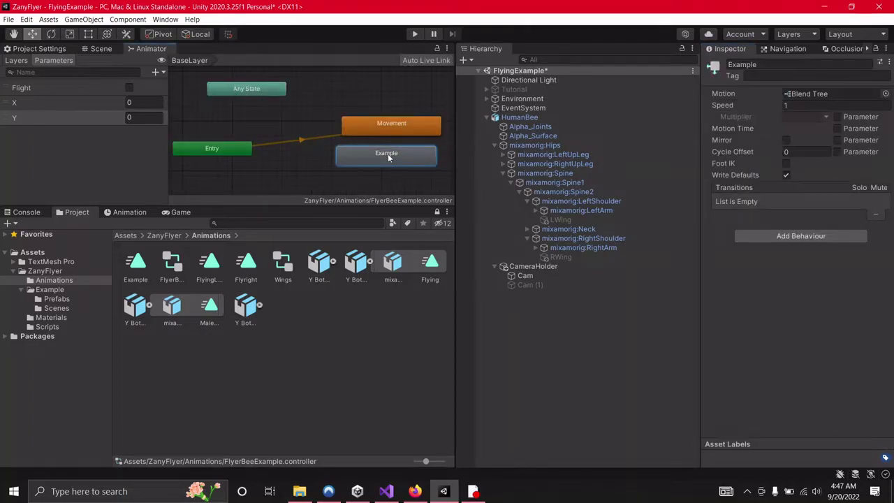
{"action": "key", "text": "Delete"}
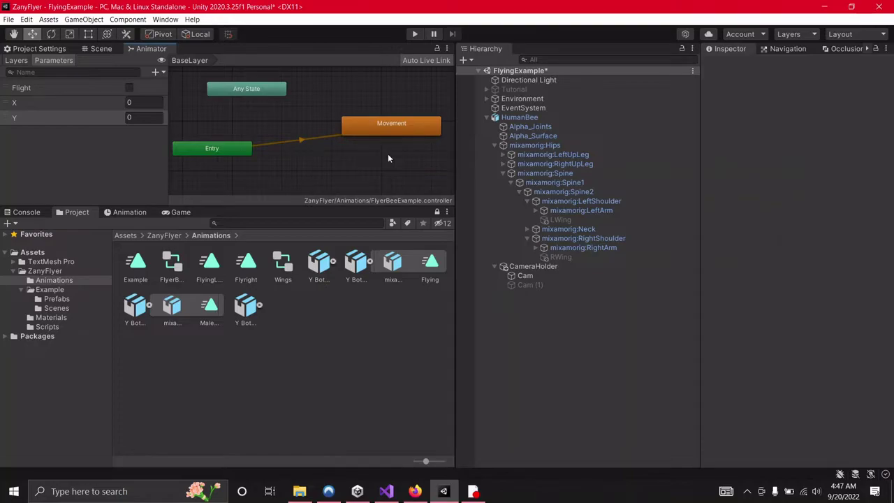
{"action": "right_click", "coordinate": [313, 158]}
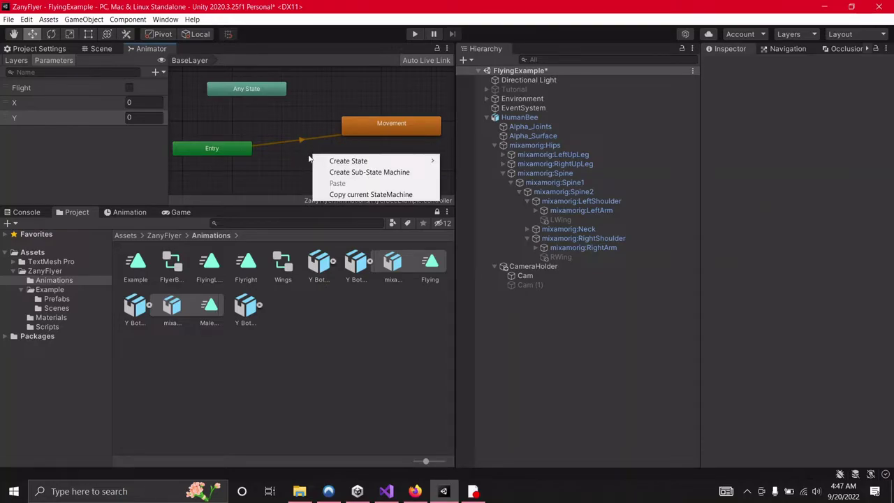
{"action": "left_click", "coordinate": [306, 155]}
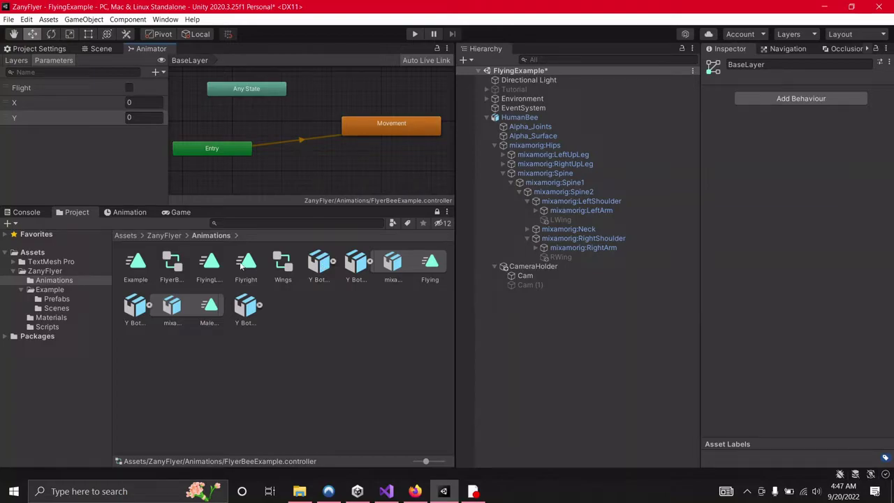
Add the Y Bot@Male Dynamic Pose clip to the graph as a new state.
{"action": "left_click", "coordinate": [246, 308]}
{"action": "left_click", "coordinate": [260, 306]}
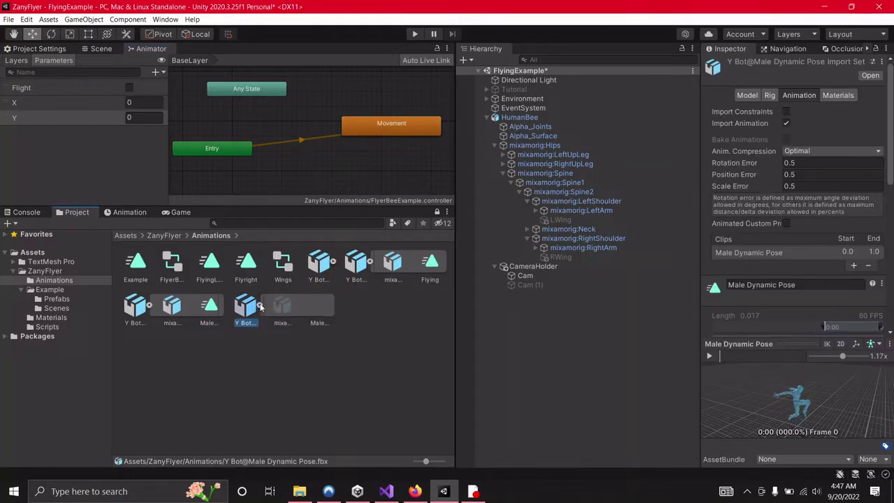
{"action": "left_click", "coordinate": [320, 306]}
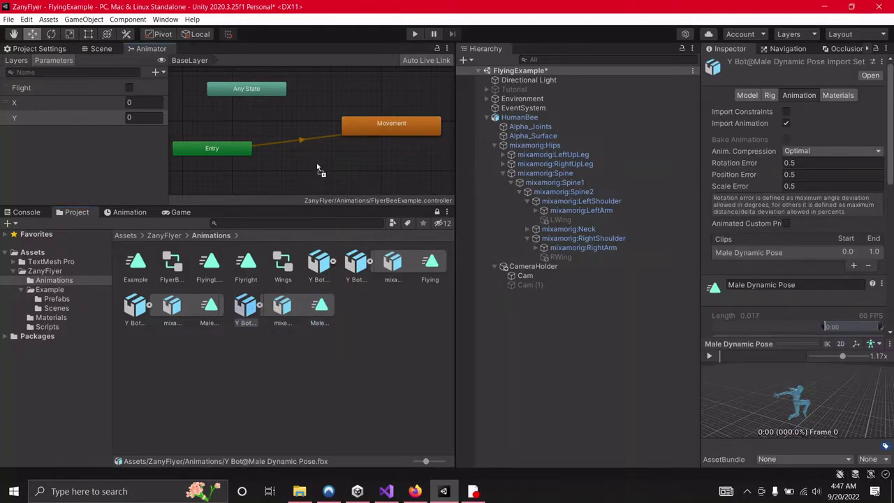
{"action": "left_click_drag", "start_coordinate": [317, 163], "coordinate": [315, 162]}
{"action": "left_click", "coordinate": [347, 174]}
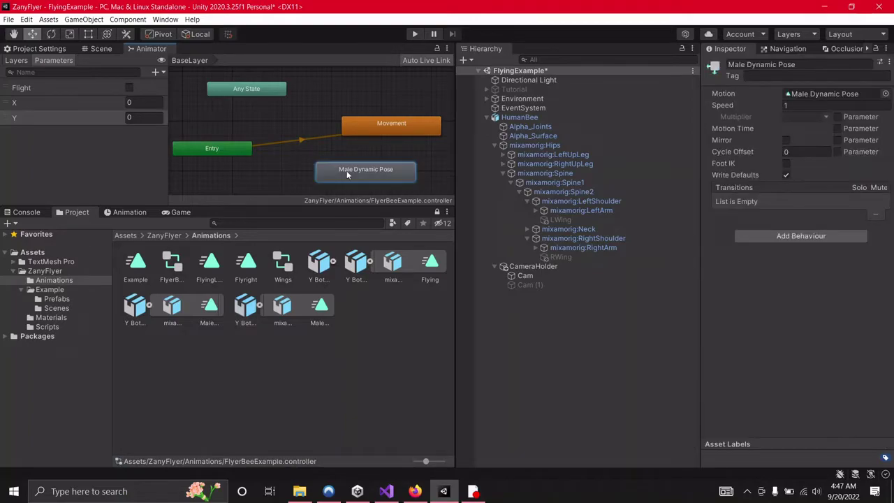
Rename the new state to Idle and move it left, closer to Entry.
{"action": "left_click", "coordinate": [779, 64]}
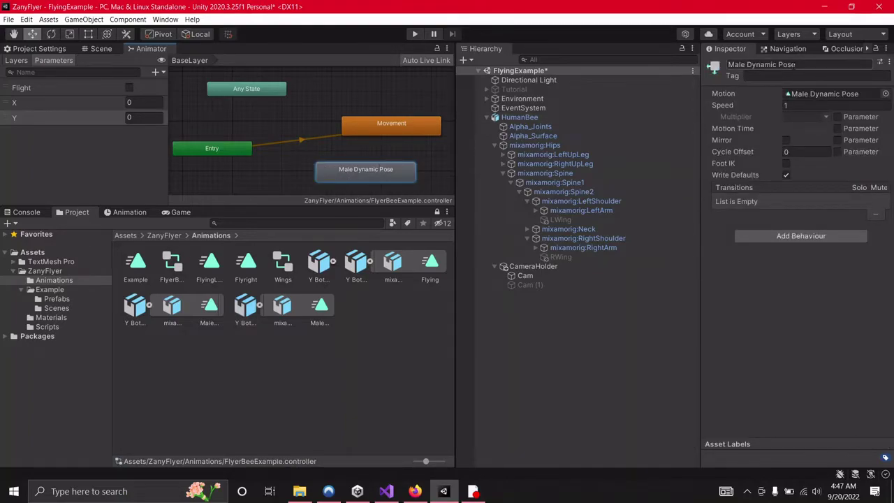
{"action": "double_click", "coordinate": [803, 65]}
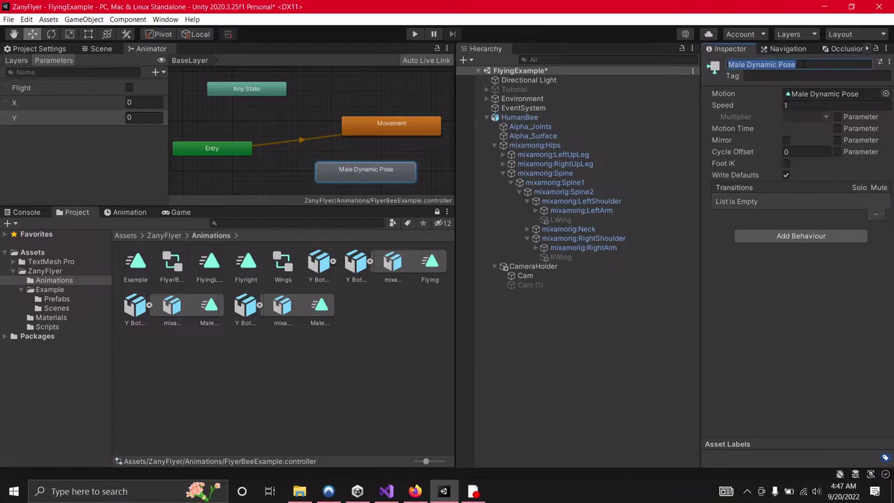
{"action": "type", "text": "Idle"}
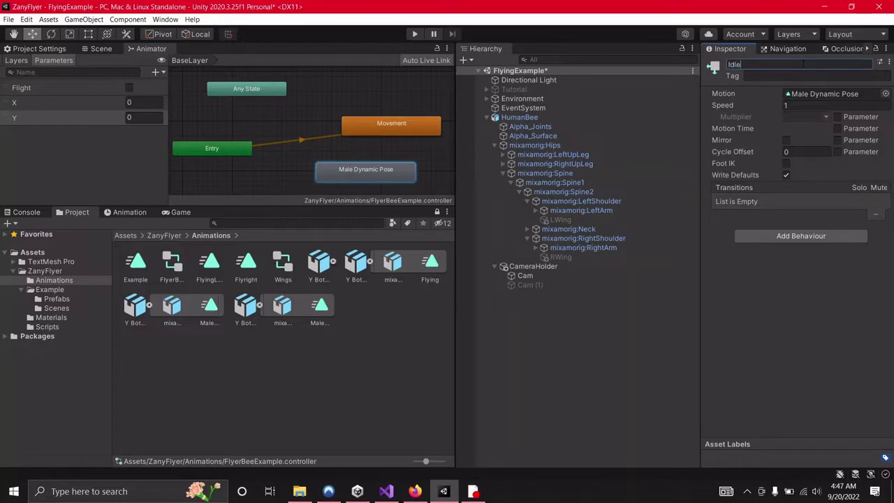
{"action": "left_click", "coordinate": [365, 176]}
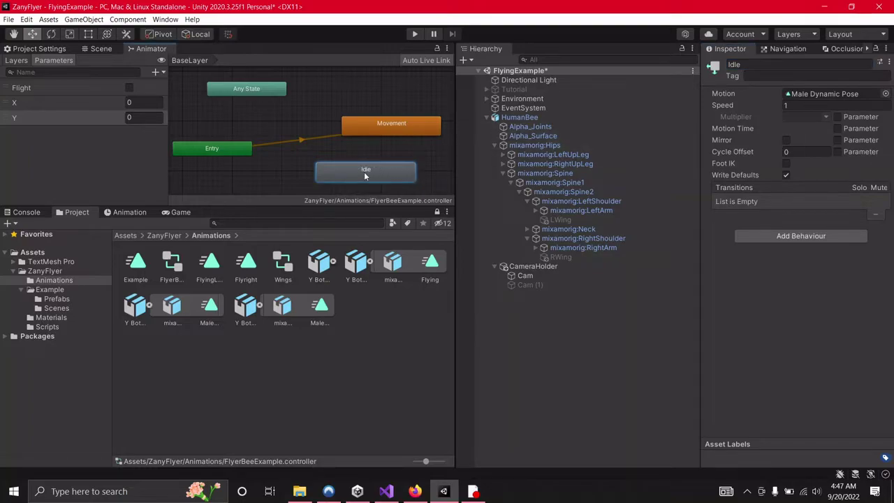
{"action": "left_click_drag", "start_coordinate": [364, 176], "coordinate": [328, 172]}
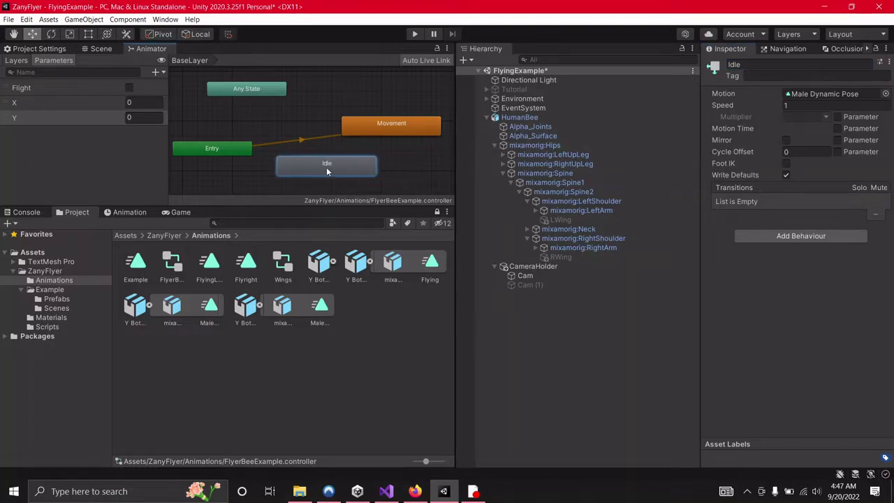
Make Idle the layer's default state and add a transition from Idle to Movement.
{"action": "right_click", "coordinate": [327, 173]}
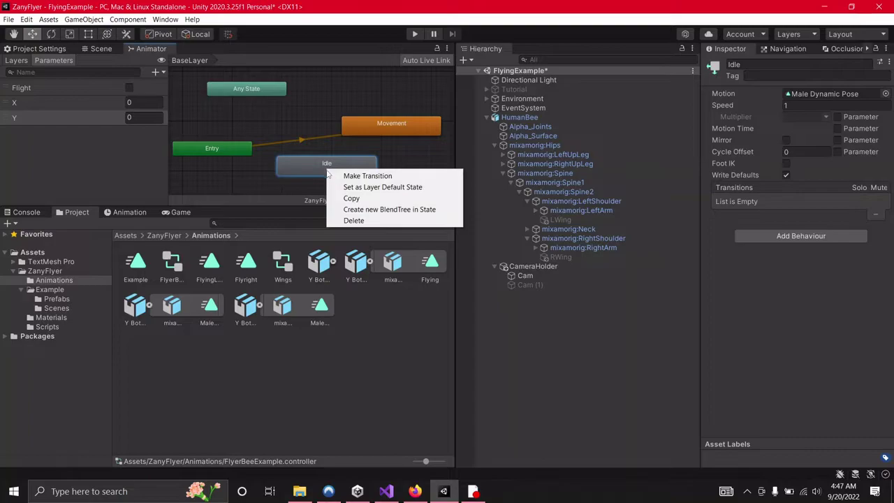
{"action": "left_click", "coordinate": [363, 188]}
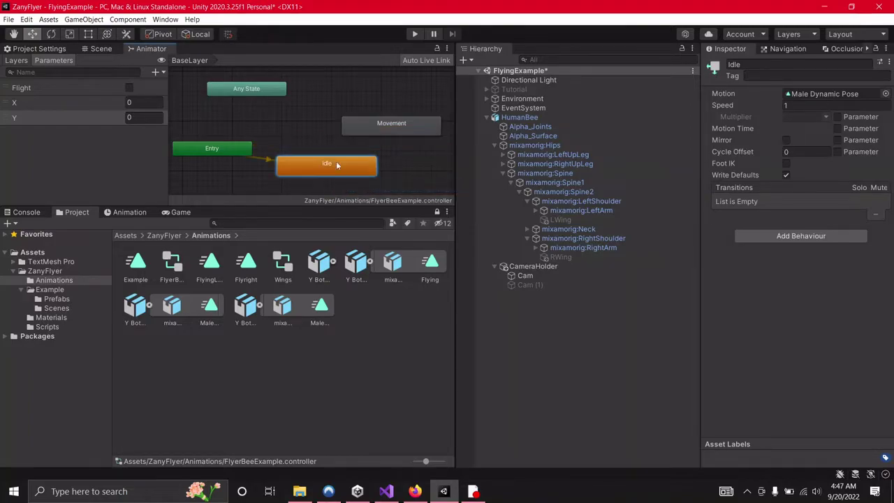
{"action": "right_click", "coordinate": [336, 164]}
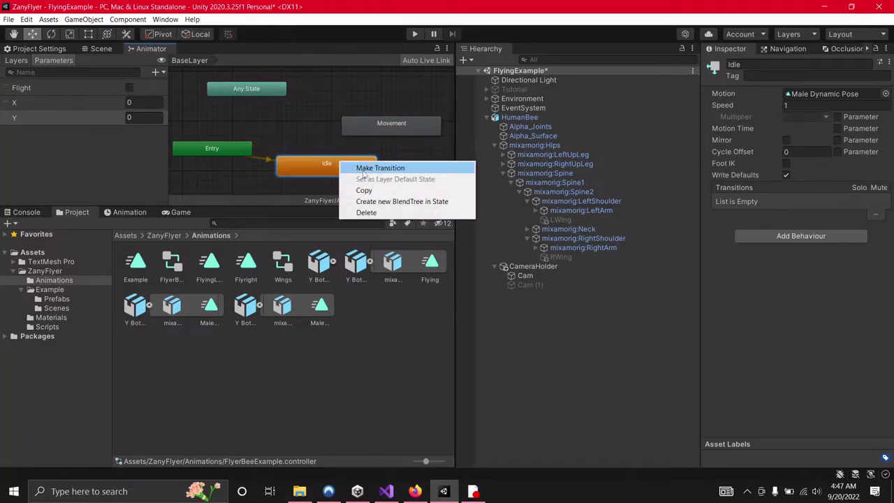
{"action": "left_click", "coordinate": [352, 166]}
{"action": "left_click", "coordinate": [375, 130]}
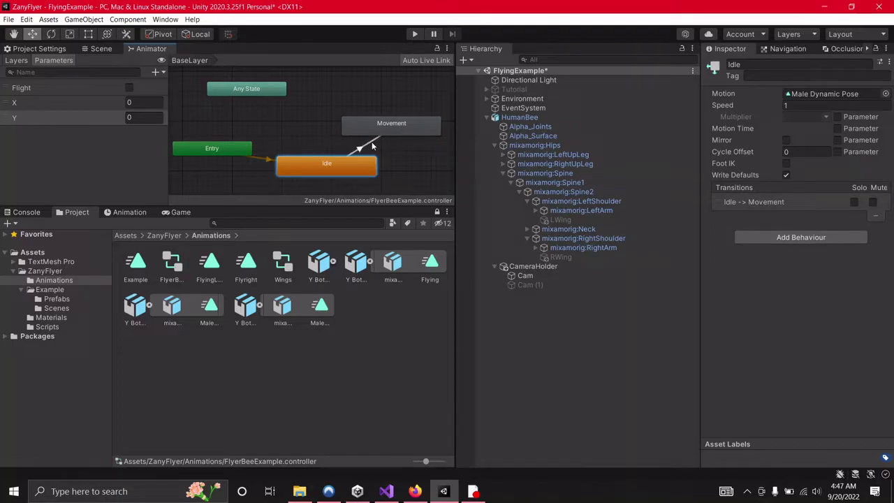
Add a transition from Movement to Exit.
{"action": "scroll", "coordinate": [419, 144], "scroll_direction": "down", "scroll_amount": 3}
{"action": "middle_click_drag", "start_coordinate": [417, 145], "coordinate": [328, 142]}
{"action": "right_click", "coordinate": [306, 135]}
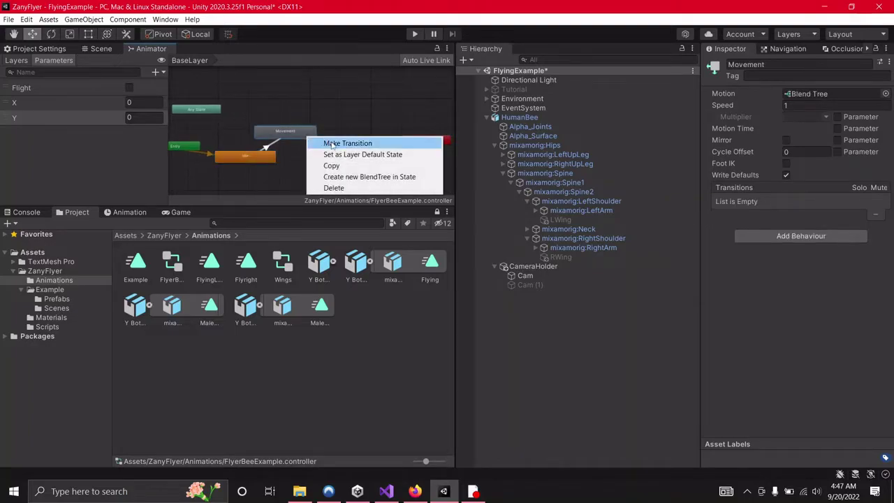
{"action": "left_click", "coordinate": [330, 144]}
{"action": "left_click", "coordinate": [412, 140]}
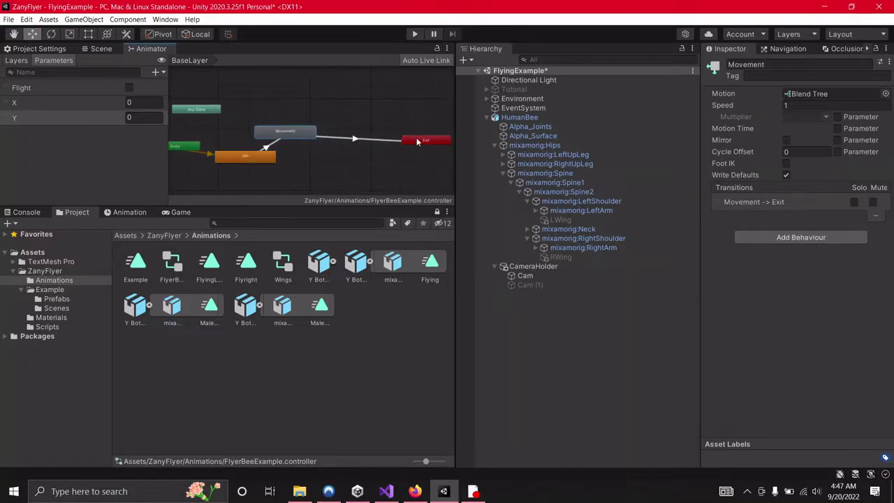
On the Idle-to-Movement transition, turn off Has Exit Time and add a Flight true condition.
{"action": "left_click", "coordinate": [271, 150]}
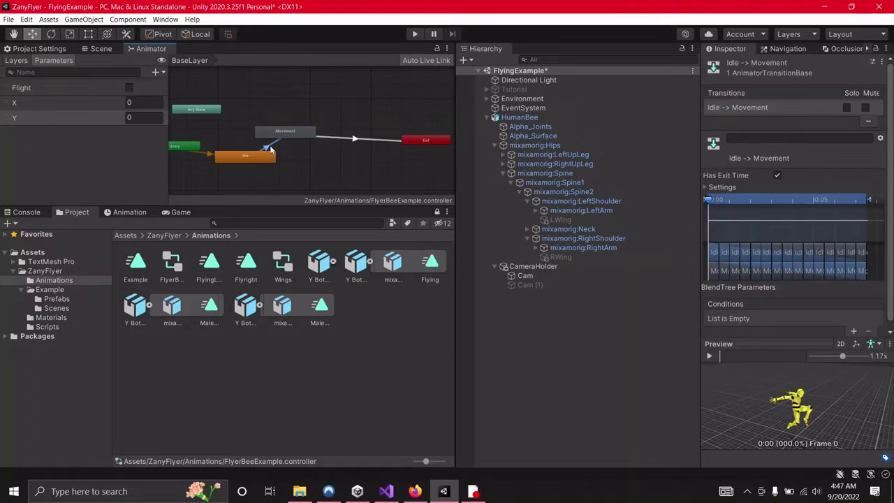
{"action": "middle_click_drag", "start_coordinate": [271, 149], "coordinate": [306, 151]}
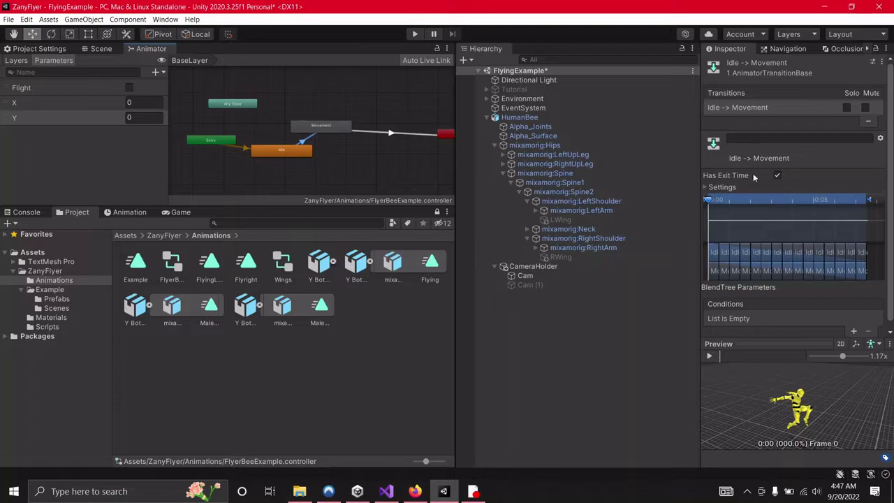
{"action": "left_click", "coordinate": [778, 176]}
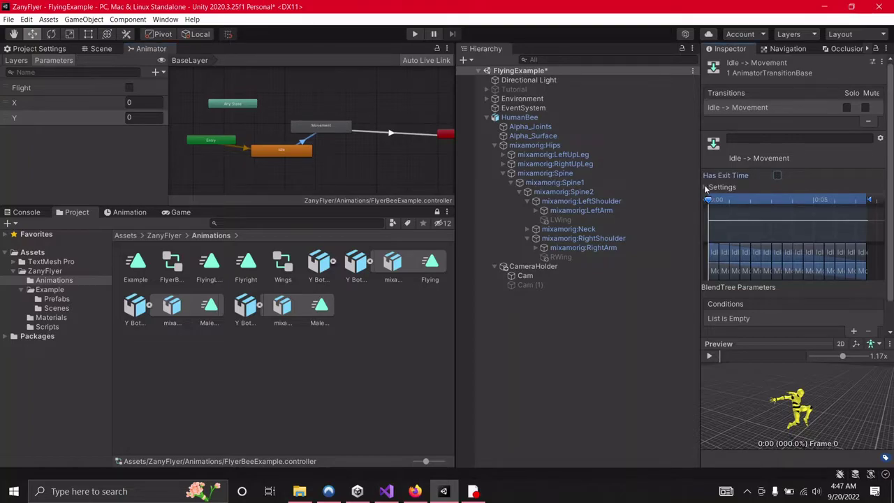
{"action": "scroll", "coordinate": [785, 309], "scroll_direction": "down", "scroll_amount": 2}
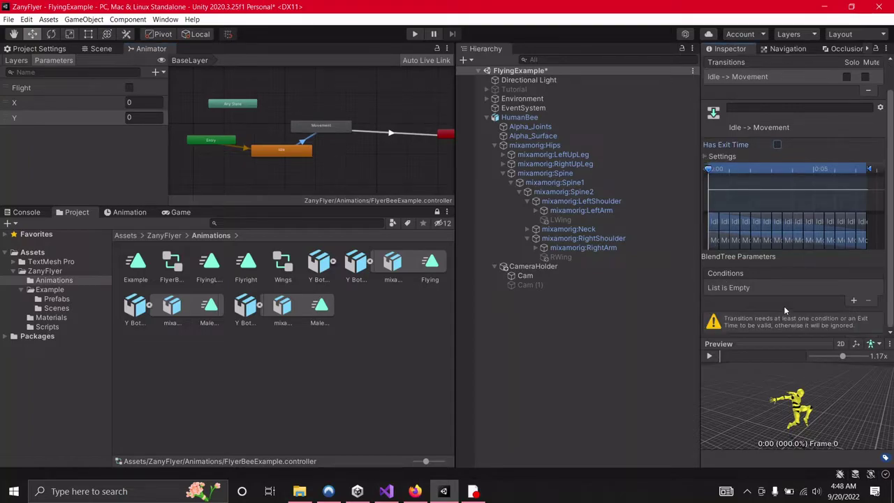
{"action": "left_click", "coordinate": [854, 301]}
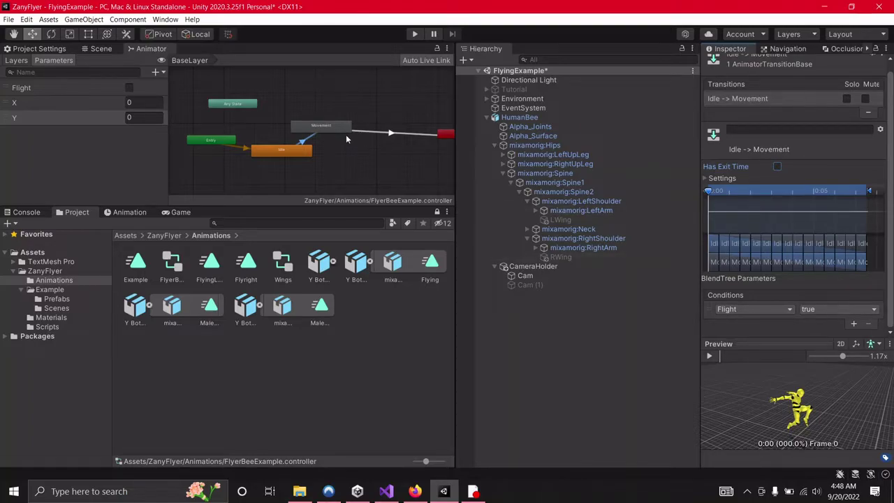
{"action": "left_click", "coordinate": [378, 136]}
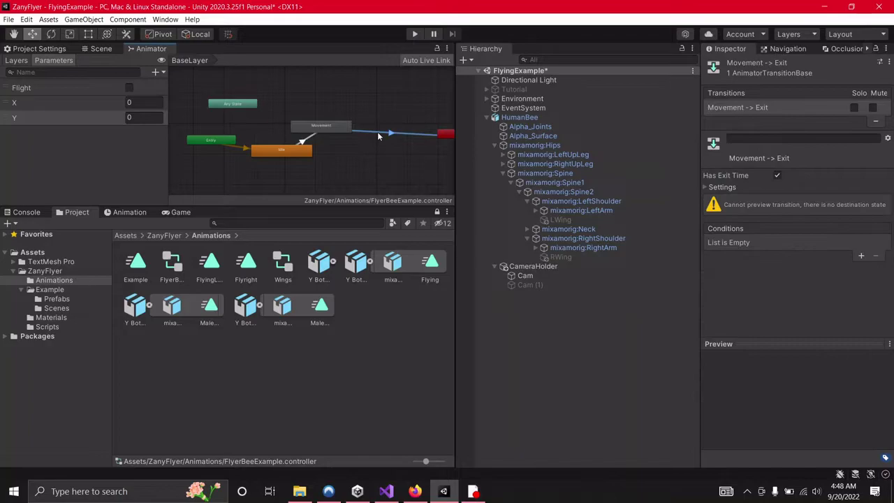
Add a Flight condition set to false on the Movement-to-Exit transition.
{"action": "left_click", "coordinate": [860, 258]}
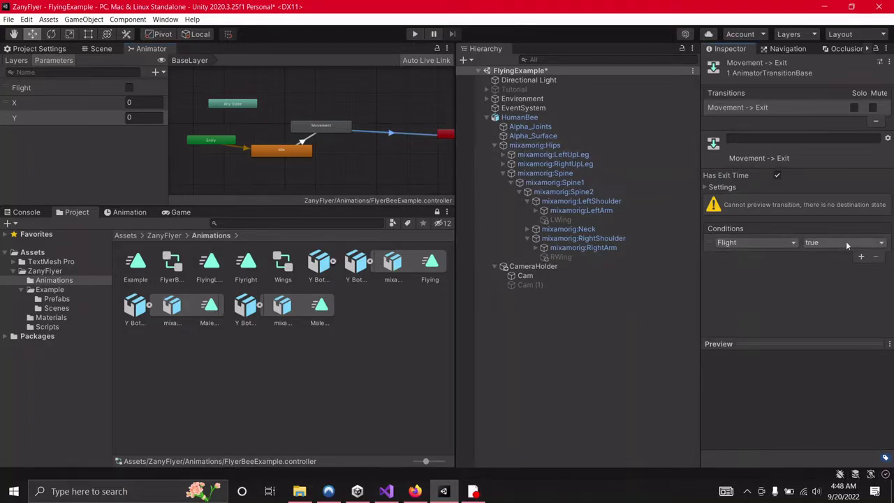
{"action": "left_click", "coordinate": [846, 242]}
{"action": "left_click", "coordinate": [824, 266]}
{"action": "scroll", "coordinate": [318, 152], "scroll_direction": "up", "scroll_amount": 1}
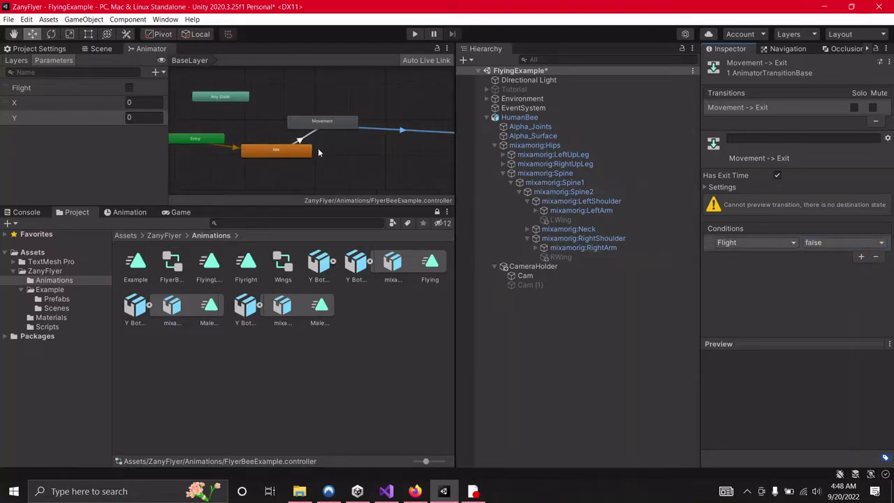
{"action": "scroll", "coordinate": [241, 153], "scroll_direction": "up", "scroll_amount": 1}
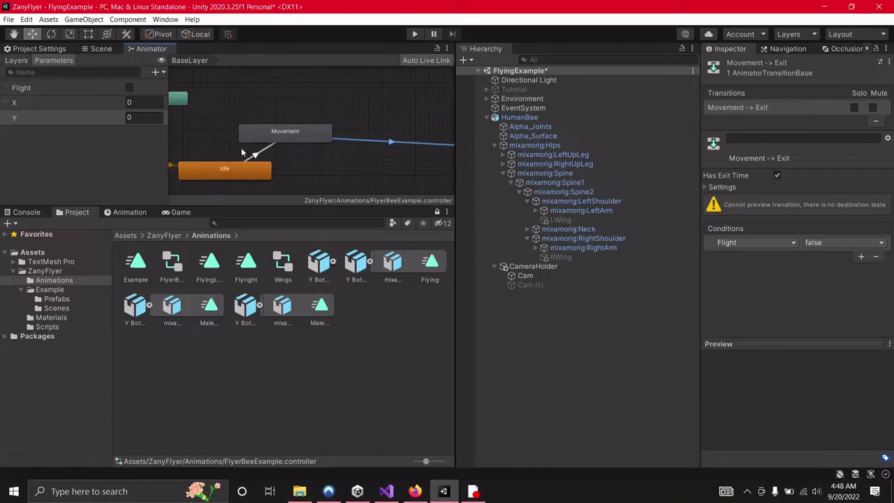
{"action": "scroll", "coordinate": [241, 151], "scroll_direction": "down", "scroll_amount": 1}
{"action": "scroll", "coordinate": [262, 139], "scroll_direction": "up", "scroll_amount": 1}
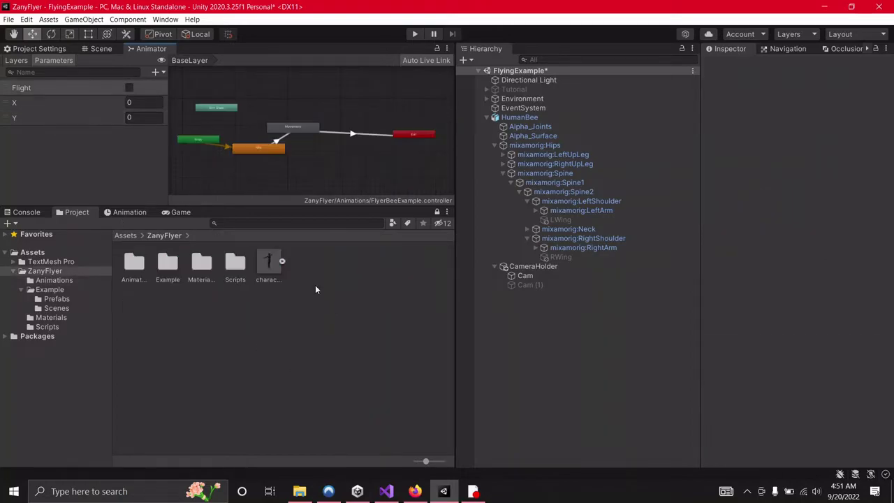
Create an Animator Controller named Example in the ZanyFlyer folder.
{"action": "right_click", "coordinate": [315, 285]}
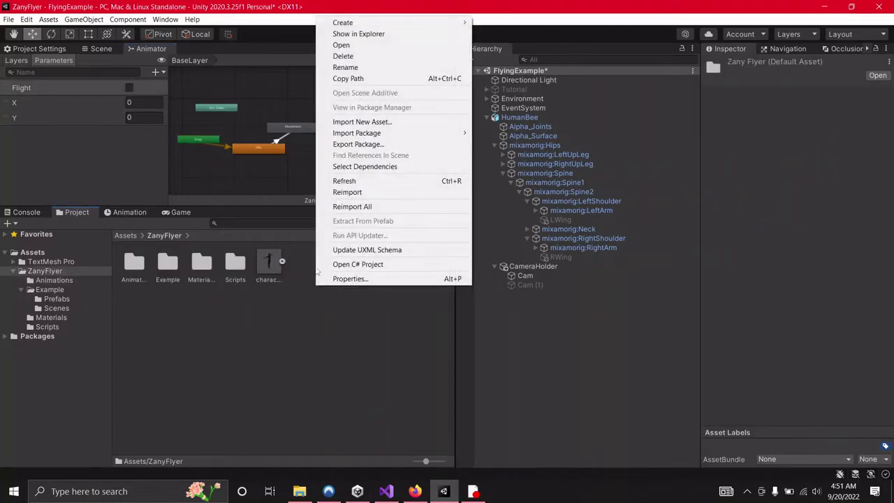
{"action": "mouse_move", "coordinate": [383, 27]}
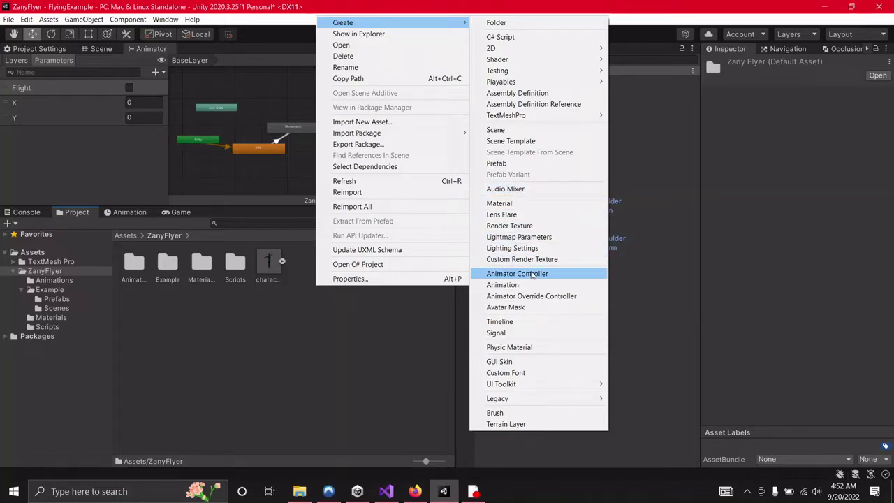
{"action": "left_click", "coordinate": [532, 273]}
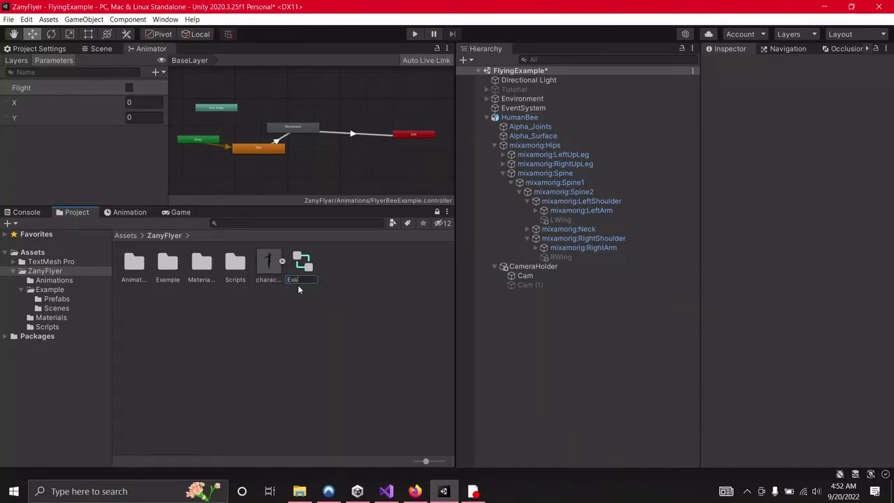
{"action": "type", "text": "Example"}
{"action": "key", "text": "Return"}
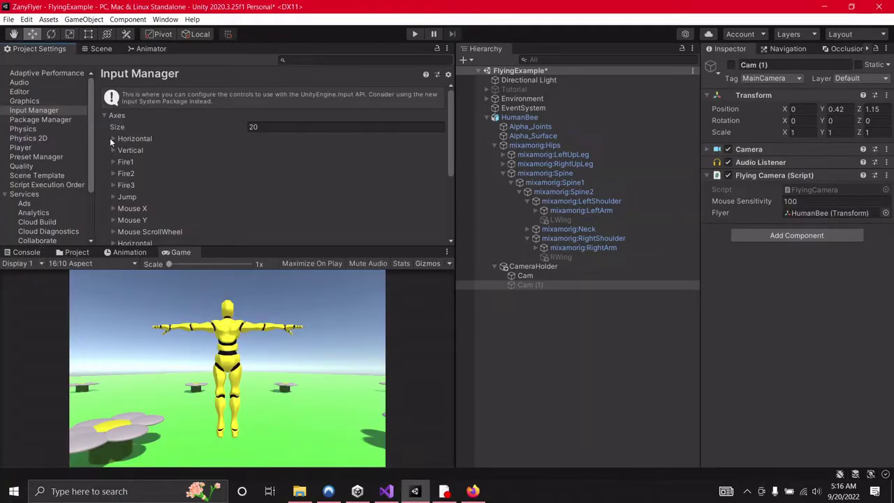
{"action": "left_click", "coordinate": [110, 138]}
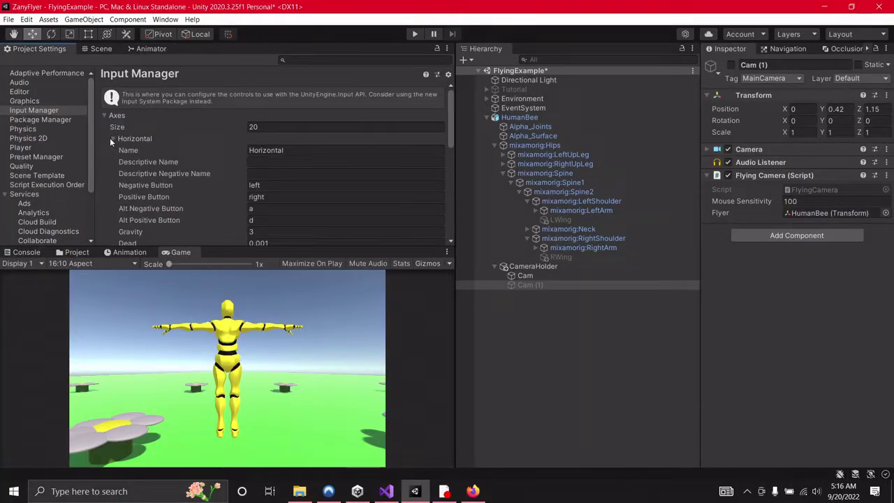
{"action": "left_click", "coordinate": [110, 139]}
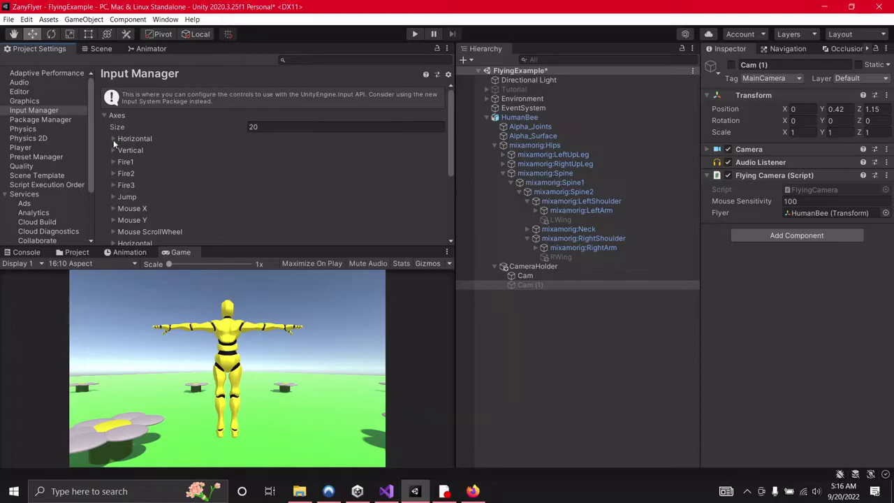
{"action": "left_click", "coordinate": [115, 149]}
{"action": "scroll", "coordinate": [185, 157], "scroll_direction": "down", "scroll_amount": 4}
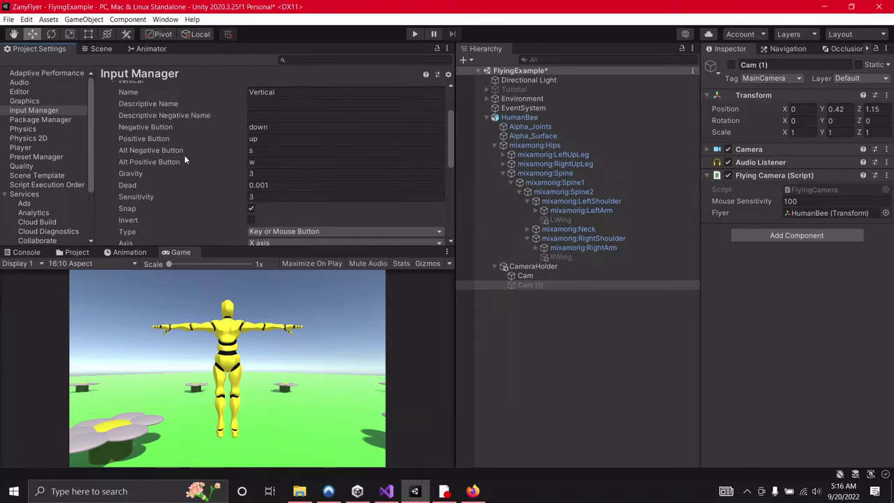
{"action": "scroll", "coordinate": [190, 167], "scroll_direction": "up", "scroll_amount": 4}
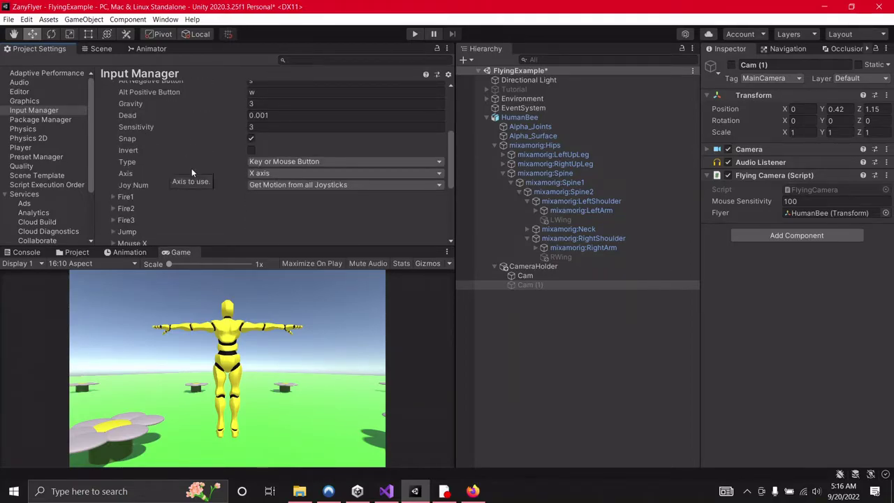
{"action": "left_click", "coordinate": [112, 150]}
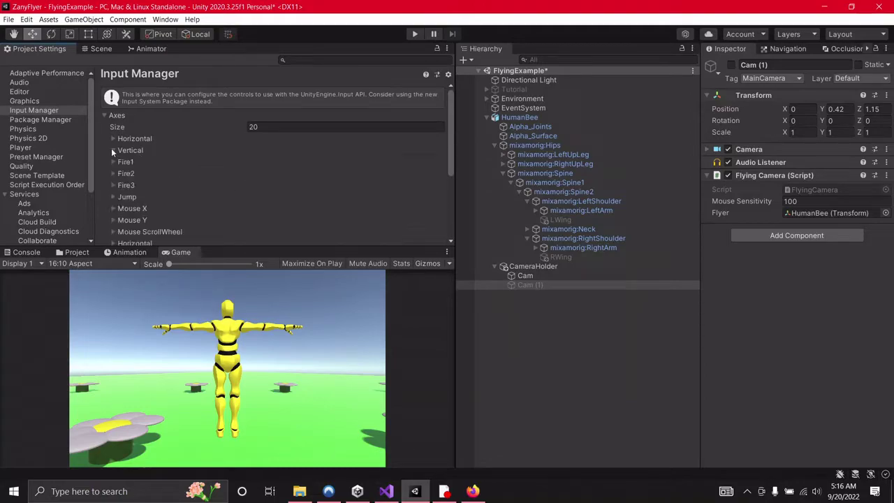
{"action": "left_click", "coordinate": [111, 163]}
{"action": "left_click", "coordinate": [111, 163]}
{"action": "left_click", "coordinate": [113, 173]}
{"action": "scroll", "coordinate": [170, 171], "scroll_direction": "down", "scroll_amount": 3}
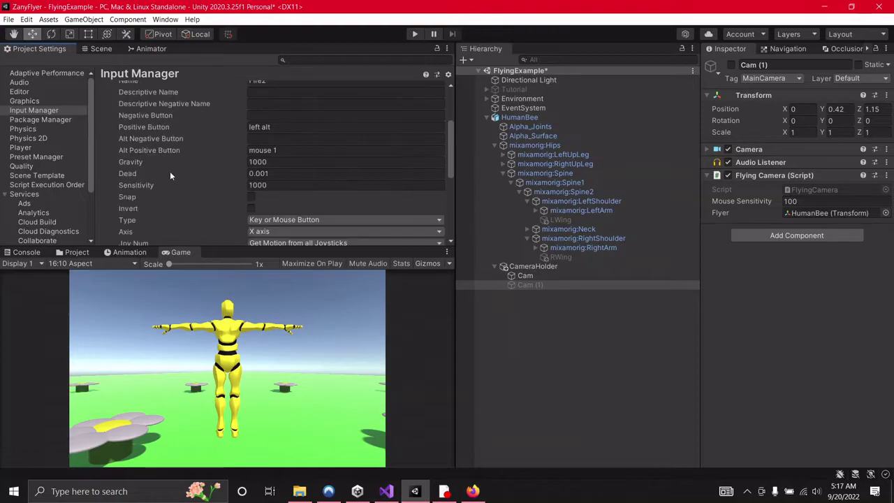
{"action": "scroll", "coordinate": [170, 171], "scroll_direction": "down", "scroll_amount": 2}
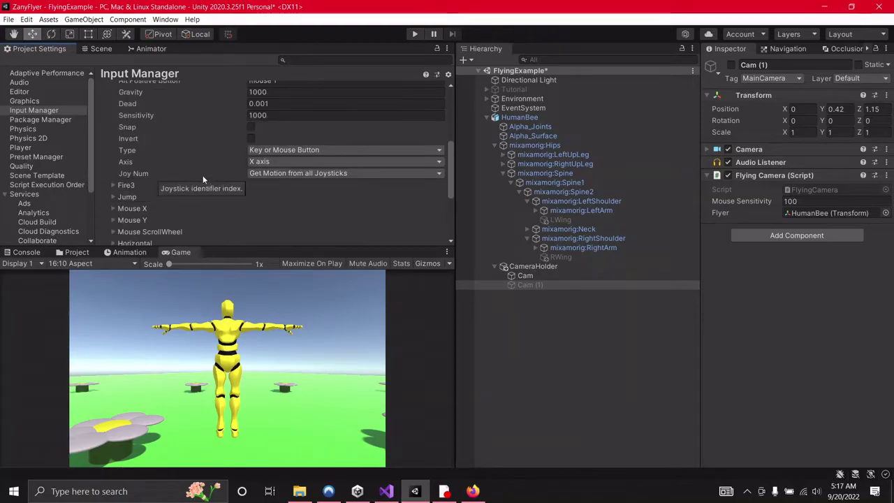
{"action": "scroll", "coordinate": [137, 150], "scroll_direction": "up", "scroll_amount": 4}
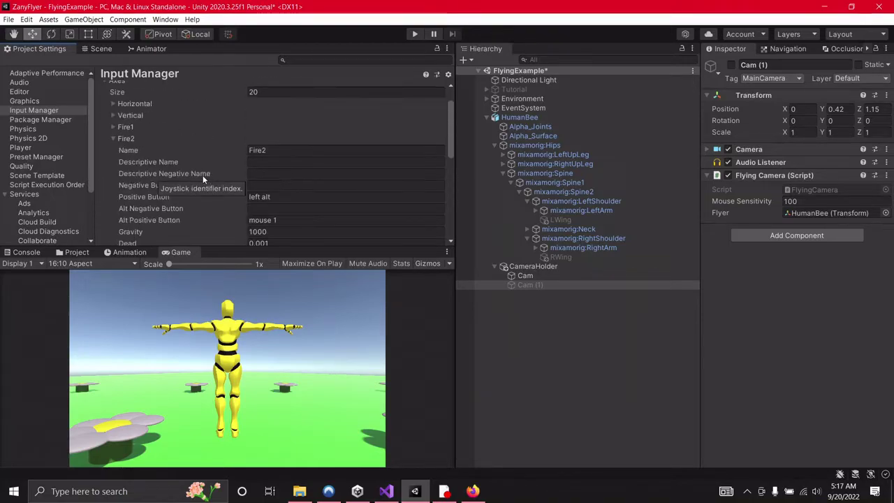
{"action": "left_click", "coordinate": [112, 137]}
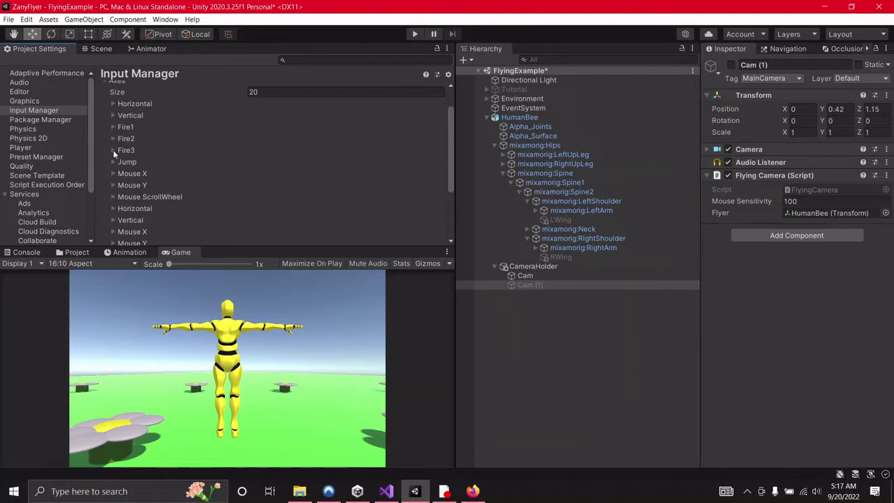
{"action": "left_click", "coordinate": [113, 138]}
{"action": "scroll", "coordinate": [228, 163], "scroll_direction": "down", "scroll_amount": 5}
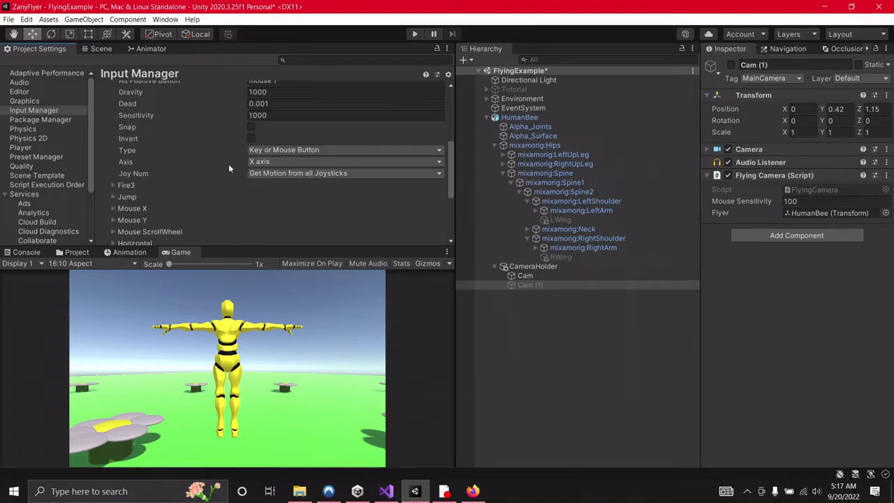
{"action": "scroll", "coordinate": [228, 163], "scroll_direction": "up", "scroll_amount": 5}
{"action": "left_click", "coordinate": [113, 139]}
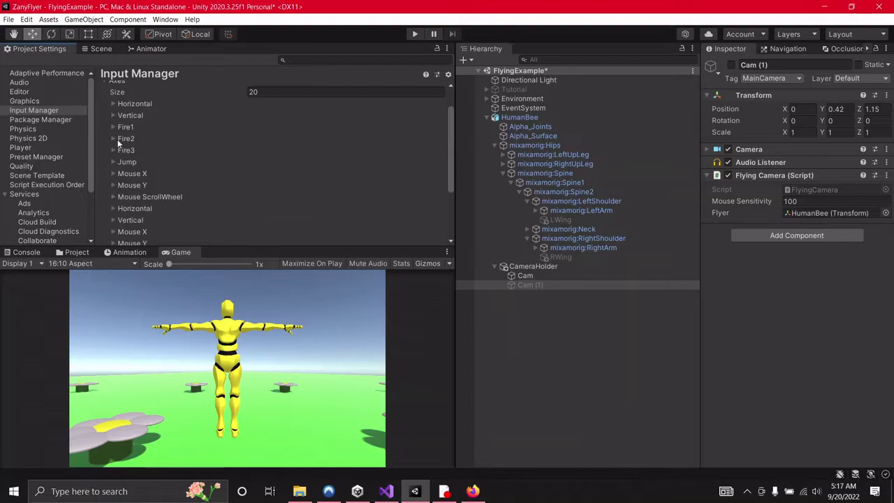
{"action": "left_click", "coordinate": [113, 152]}
{"action": "scroll", "coordinate": [165, 163], "scroll_direction": "down", "scroll_amount": 3}
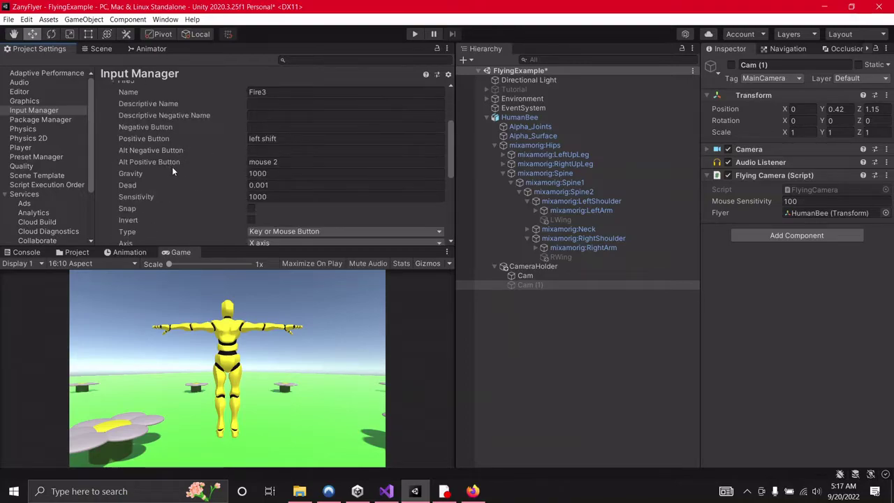
{"action": "scroll", "coordinate": [174, 167], "scroll_direction": "down", "scroll_amount": 2}
{"action": "scroll", "coordinate": [176, 169], "scroll_direction": "down", "scroll_amount": 2}
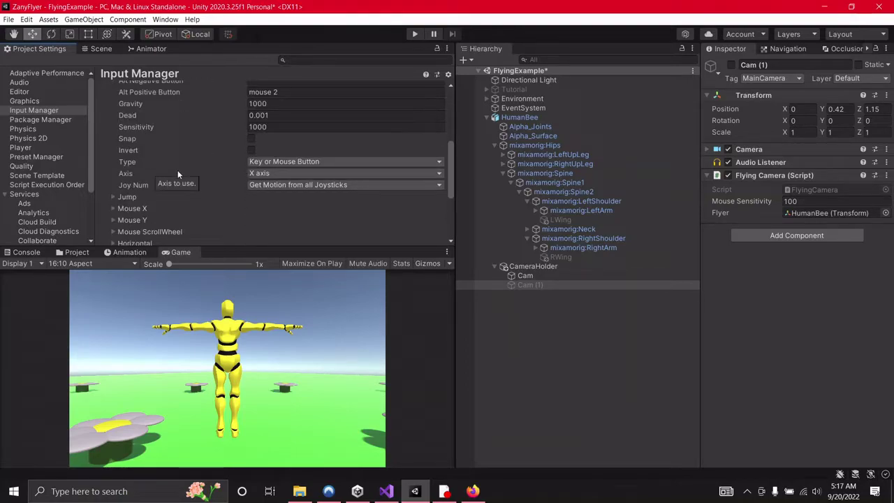
{"action": "scroll", "coordinate": [177, 169], "scroll_direction": "up", "scroll_amount": 8}
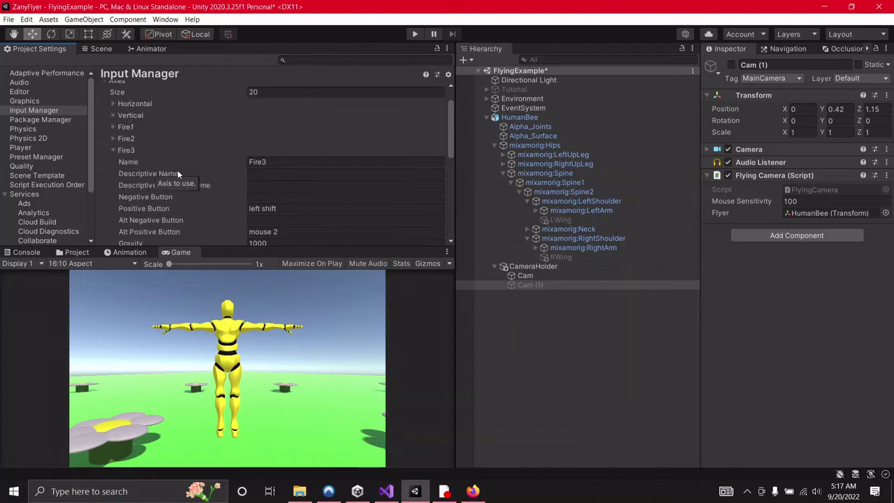
{"action": "left_click", "coordinate": [114, 151]}
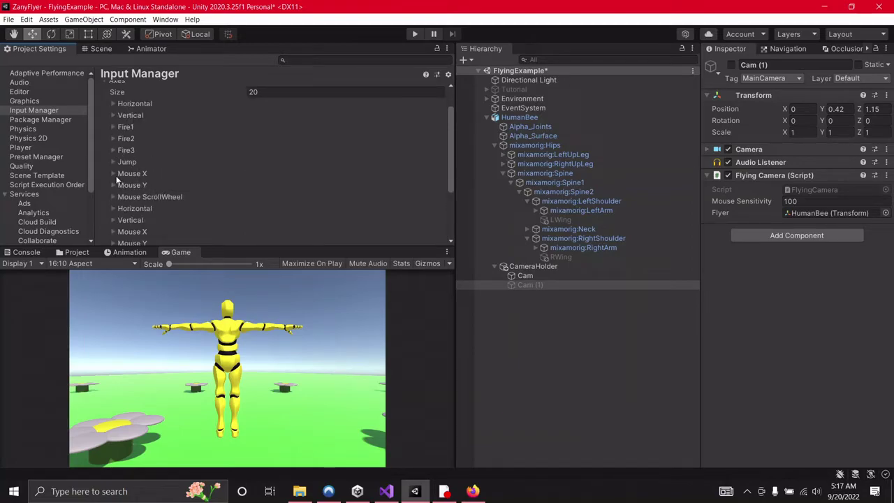
{"action": "left_click", "coordinate": [111, 173]}
{"action": "scroll", "coordinate": [190, 180], "scroll_direction": "down", "scroll_amount": 7}
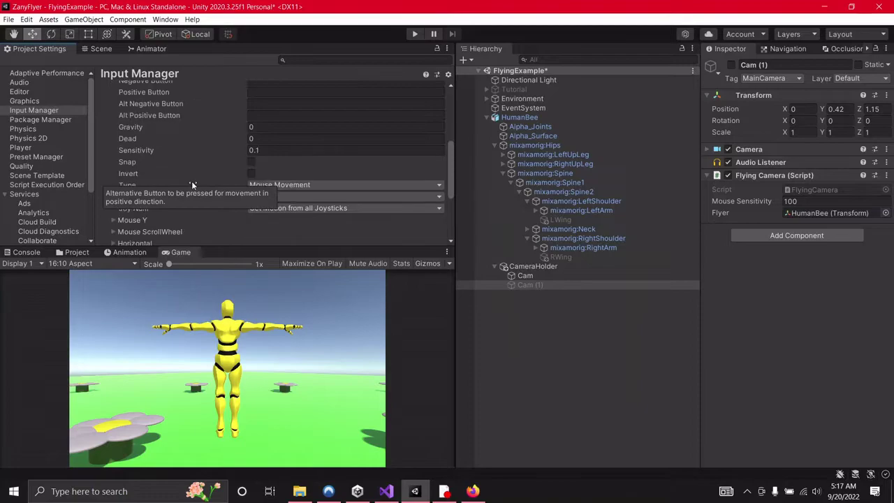
{"action": "scroll", "coordinate": [199, 186], "scroll_direction": "up", "scroll_amount": 4}
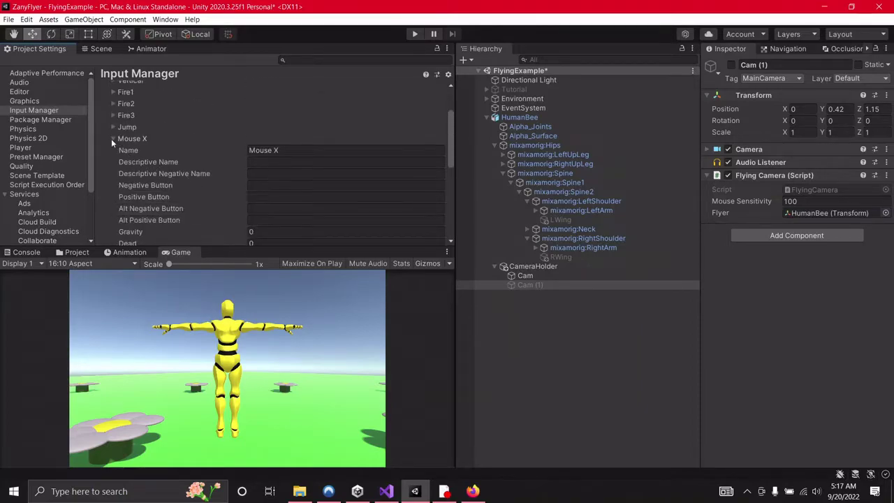
{"action": "left_click", "coordinate": [111, 139]}
{"action": "left_click", "coordinate": [113, 150]}
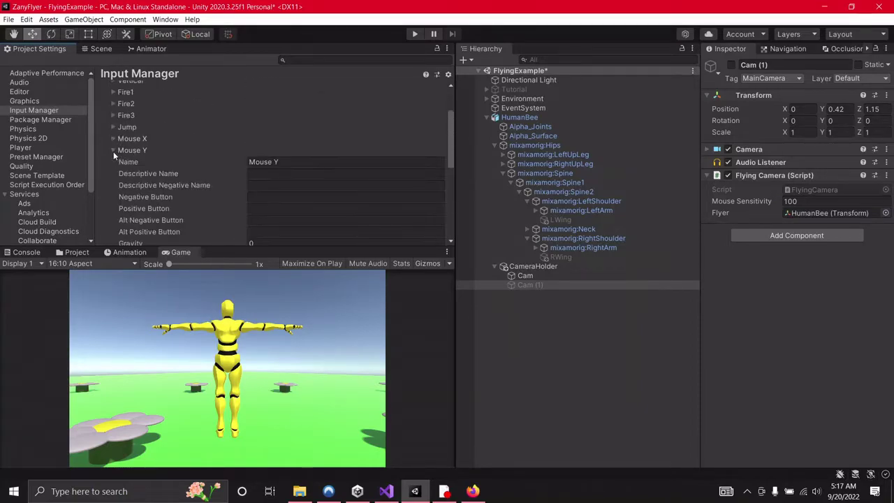
{"action": "scroll", "coordinate": [179, 163], "scroll_direction": "down", "scroll_amount": 5}
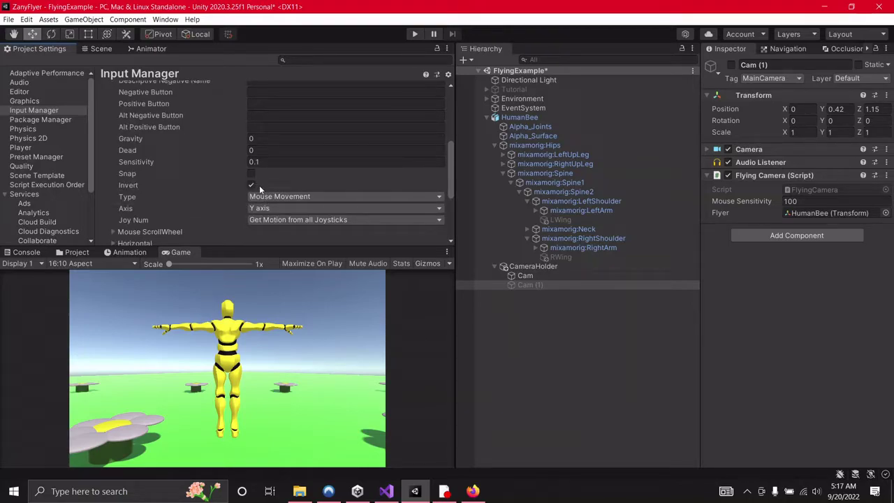
{"action": "scroll", "coordinate": [222, 196], "scroll_direction": "up", "scroll_amount": 5}
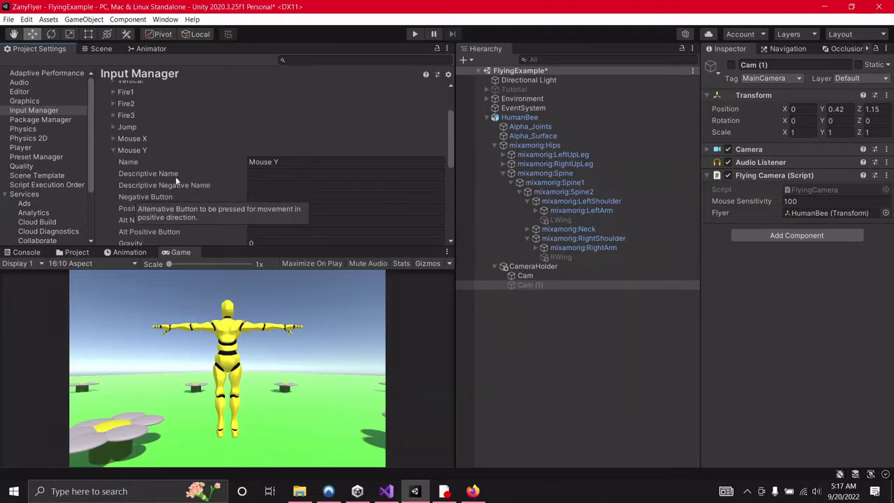
{"action": "left_click", "coordinate": [113, 151]}
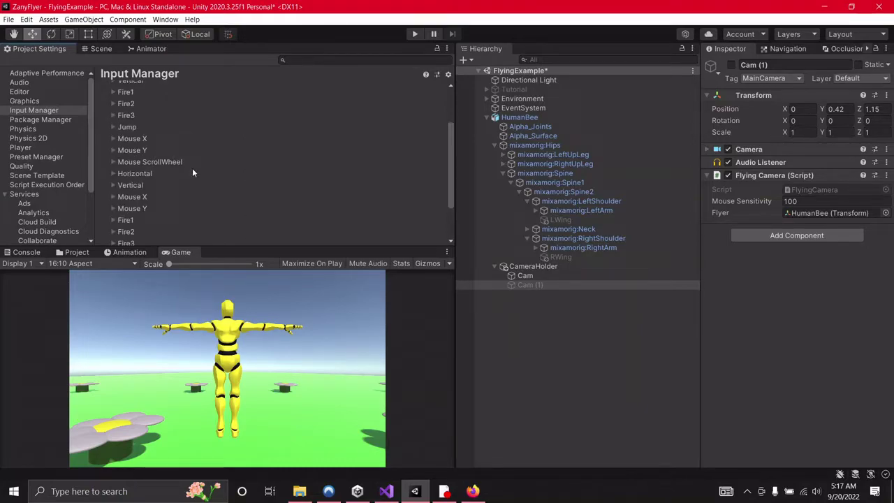
{"action": "left_click", "coordinate": [112, 196]}
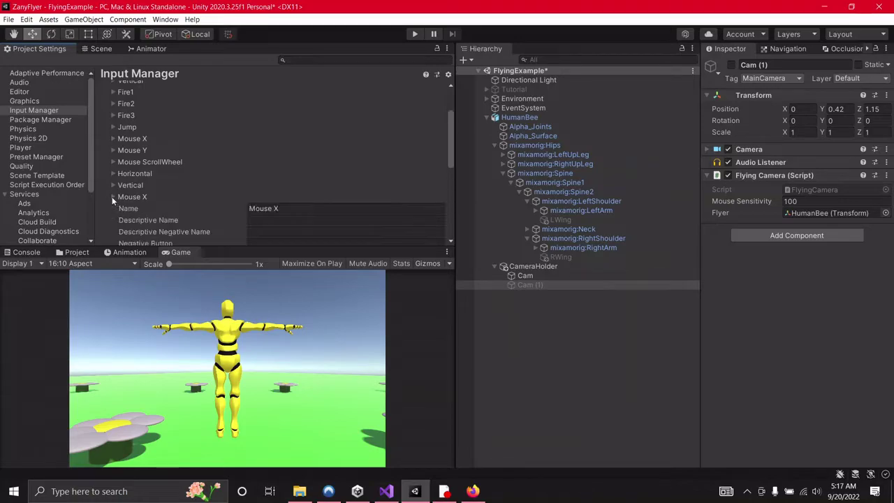
{"action": "scroll", "coordinate": [173, 192], "scroll_direction": "down", "scroll_amount": 5}
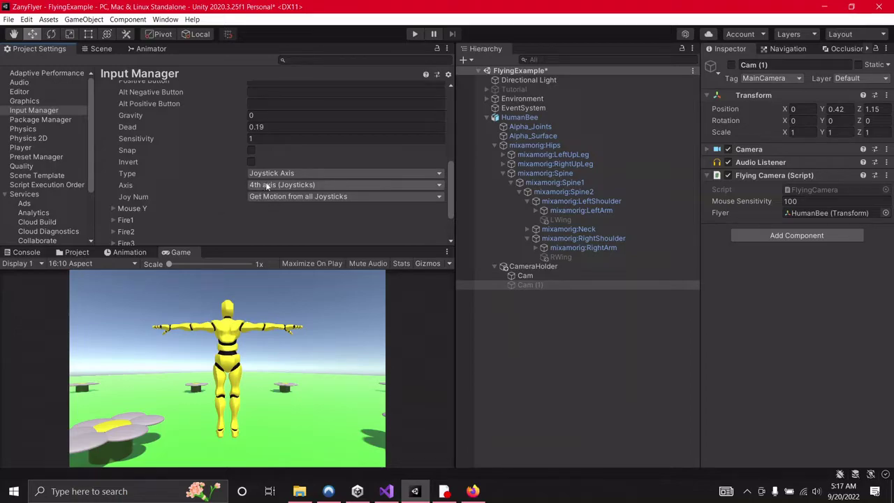
{"action": "left_click", "coordinate": [268, 185]}
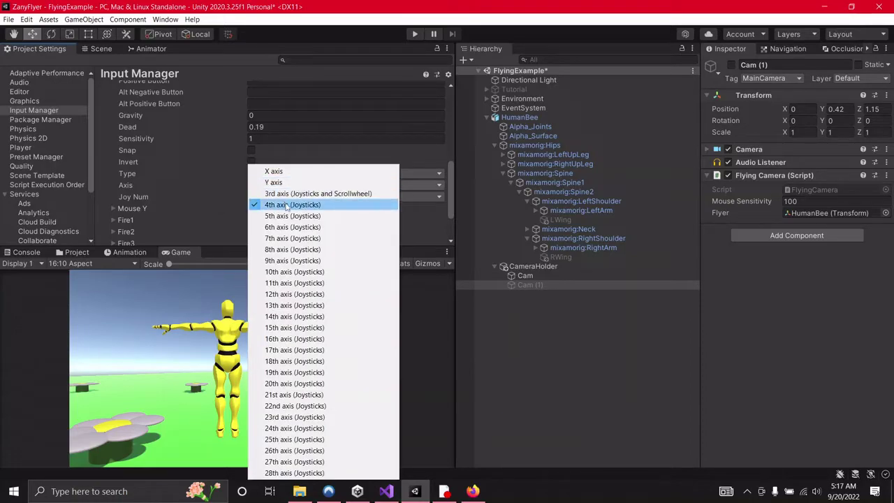
{"action": "left_click", "coordinate": [286, 205]}
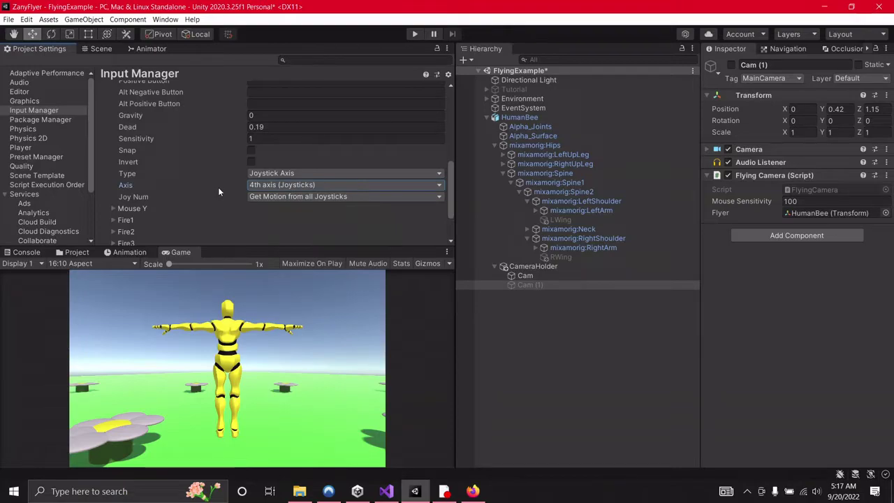
{"action": "left_click", "coordinate": [281, 175]}
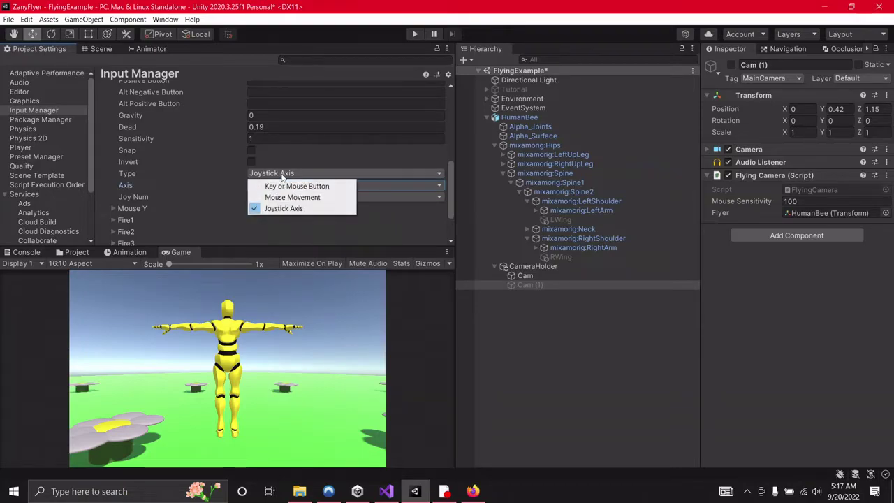
{"action": "left_click", "coordinate": [204, 175]}
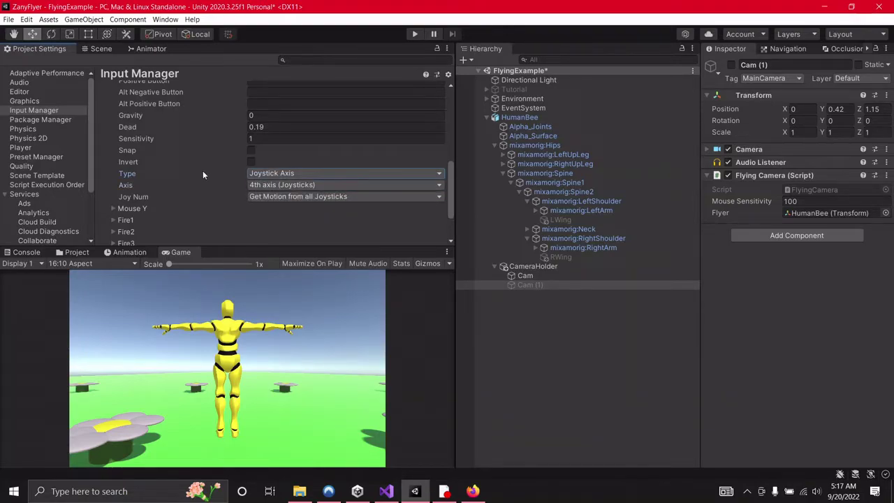
{"action": "scroll", "coordinate": [202, 175], "scroll_direction": "up", "scroll_amount": 3}
{"action": "scroll", "coordinate": [202, 173], "scroll_direction": "up", "scroll_amount": 2}
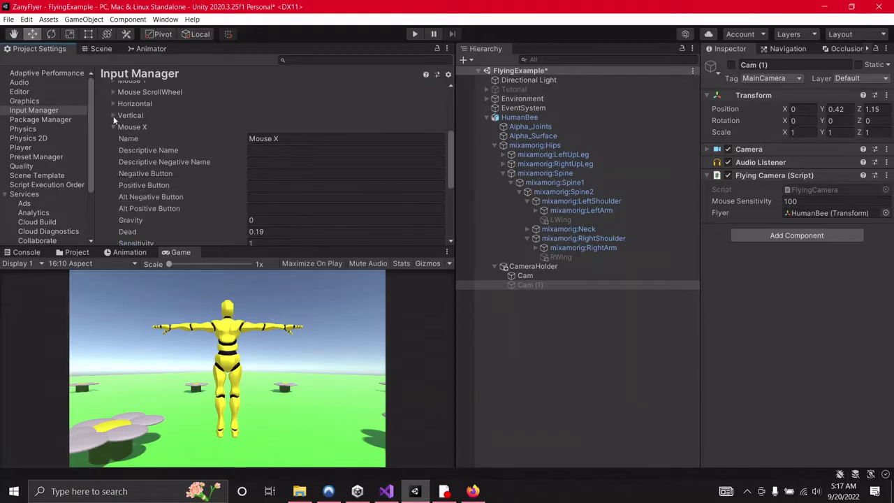
{"action": "left_click", "coordinate": [113, 125]}
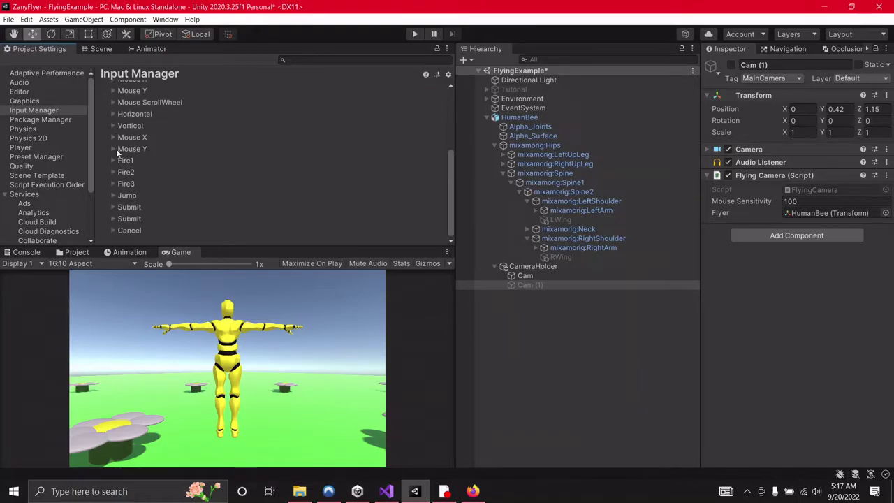
{"action": "left_click", "coordinate": [109, 148]}
{"action": "scroll", "coordinate": [214, 196], "scroll_direction": "down", "scroll_amount": 4}
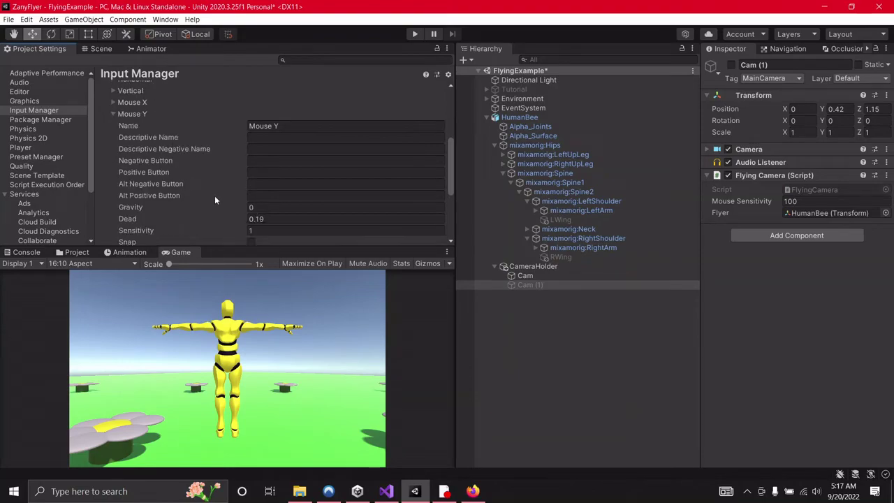
{"action": "scroll", "coordinate": [214, 195], "scroll_direction": "down", "scroll_amount": 2}
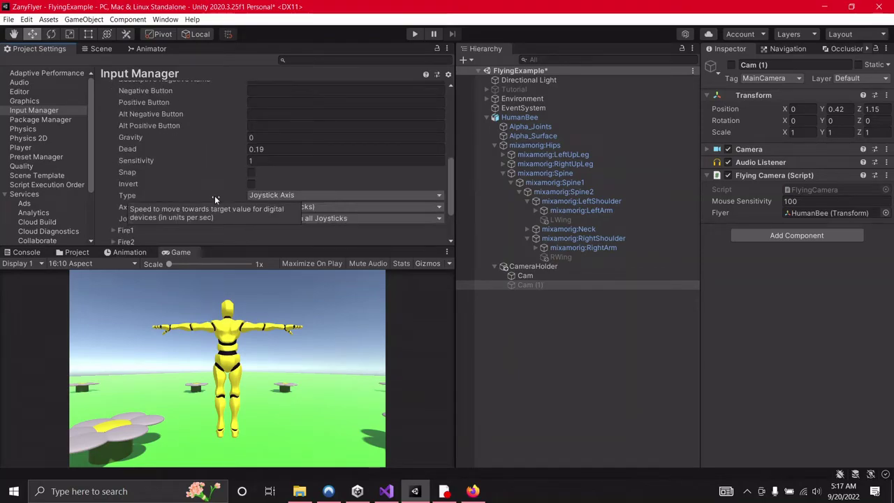
{"action": "left_click", "coordinate": [309, 208]}
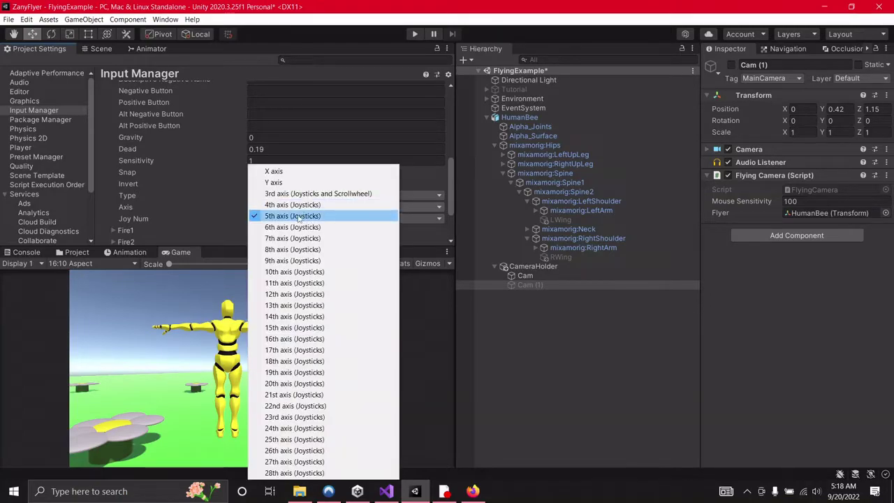
{"action": "left_click", "coordinate": [293, 215]}
{"action": "left_click", "coordinate": [288, 197]}
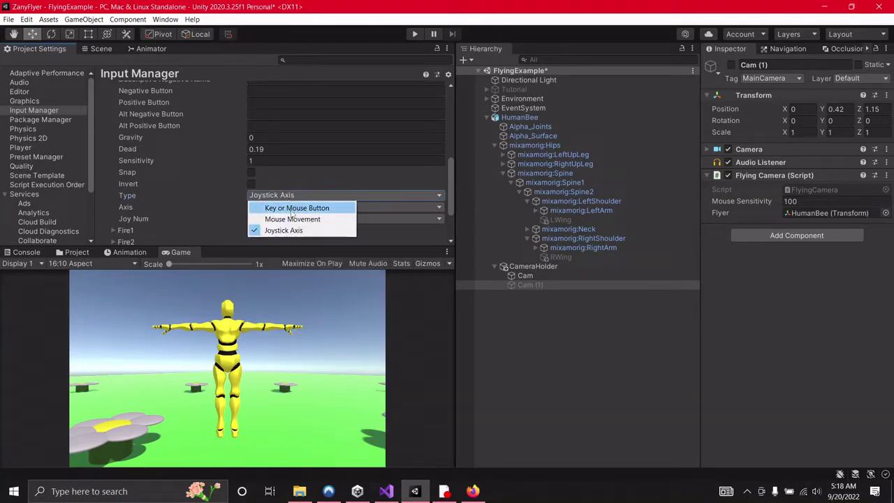
{"action": "left_click", "coordinate": [219, 197]}
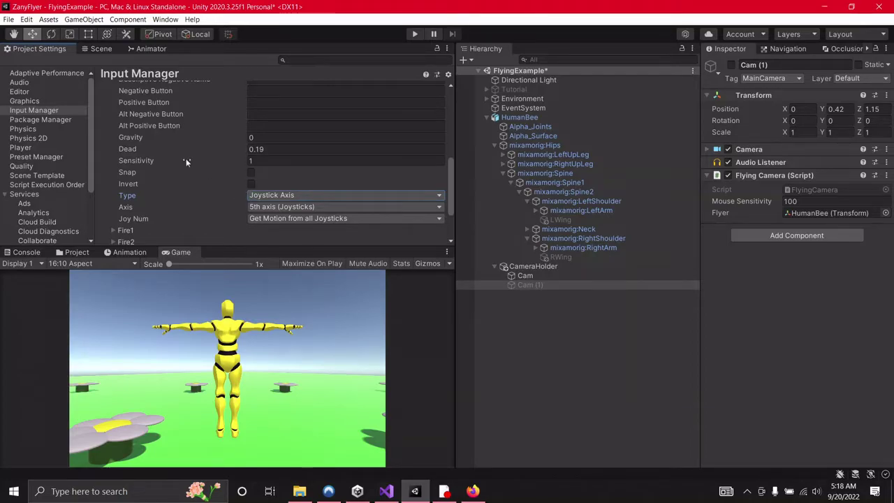
{"action": "scroll", "coordinate": [176, 199], "scroll_direction": "down", "scroll_amount": 1}
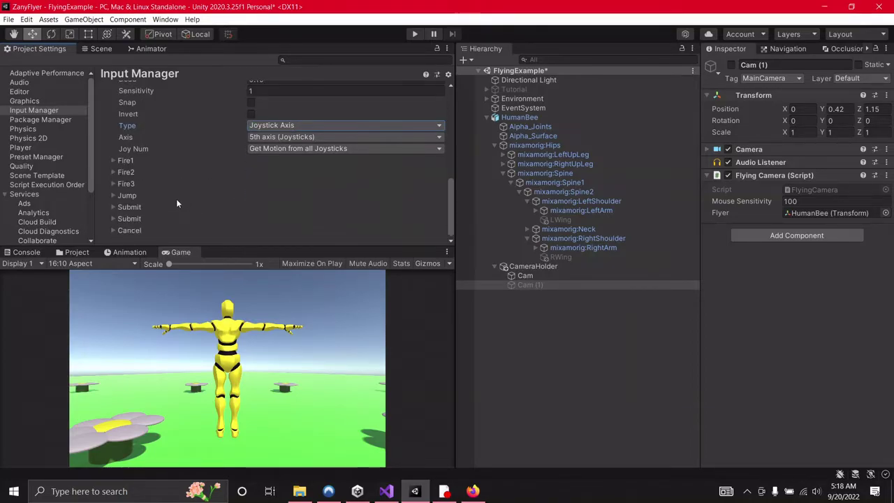
{"action": "scroll", "coordinate": [176, 199], "scroll_direction": "up", "scroll_amount": 4}
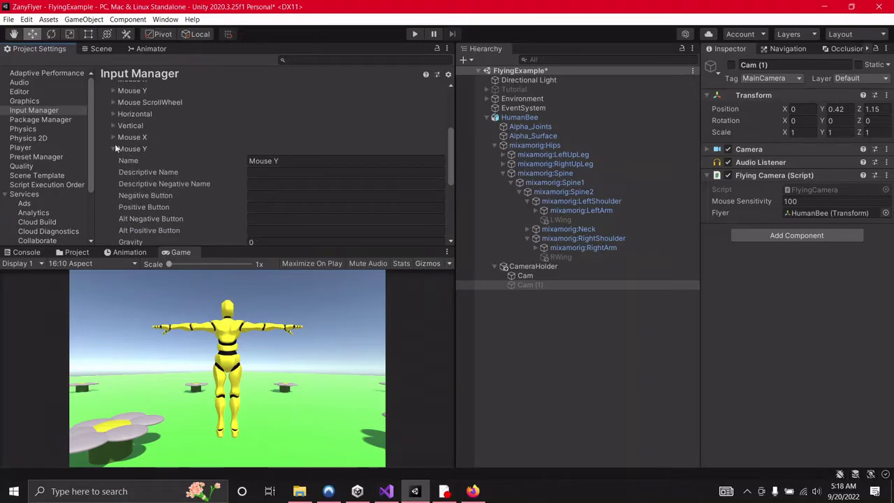
{"action": "left_click", "coordinate": [112, 149]}
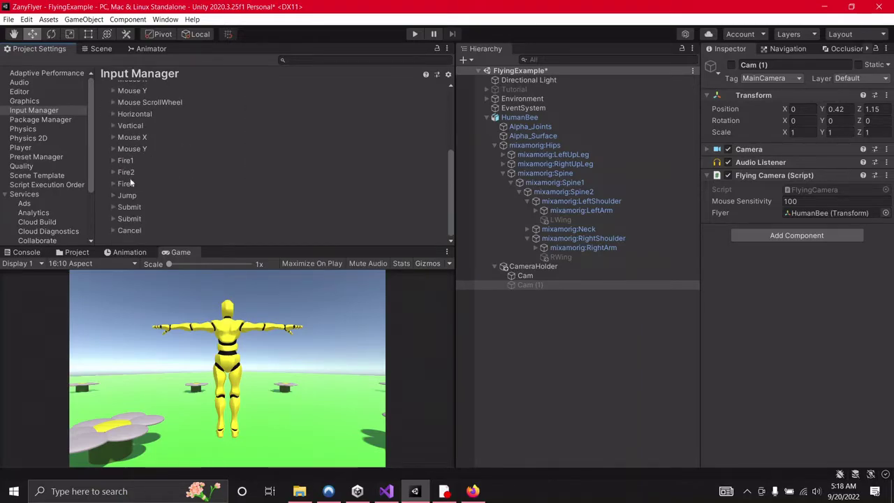
{"action": "left_click", "coordinate": [114, 125]}
{"action": "scroll", "coordinate": [202, 200], "scroll_direction": "down", "scroll_amount": 2}
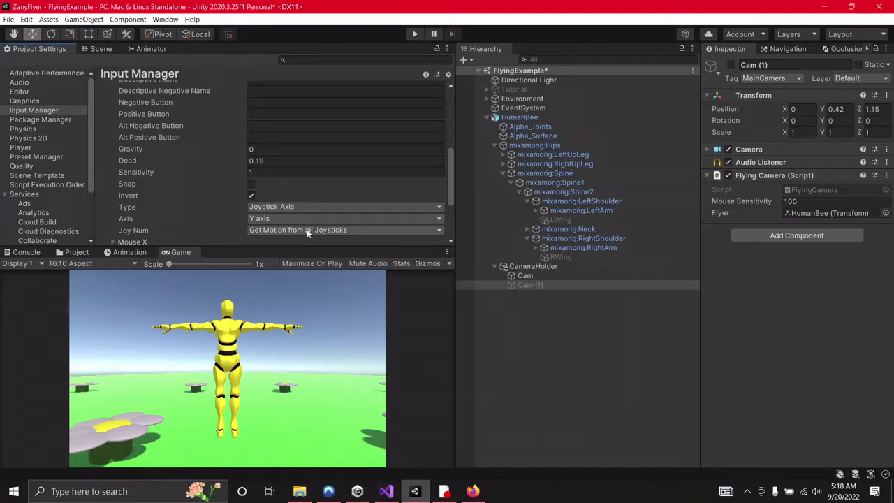
{"action": "scroll", "coordinate": [173, 213], "scroll_direction": "up", "scroll_amount": 3}
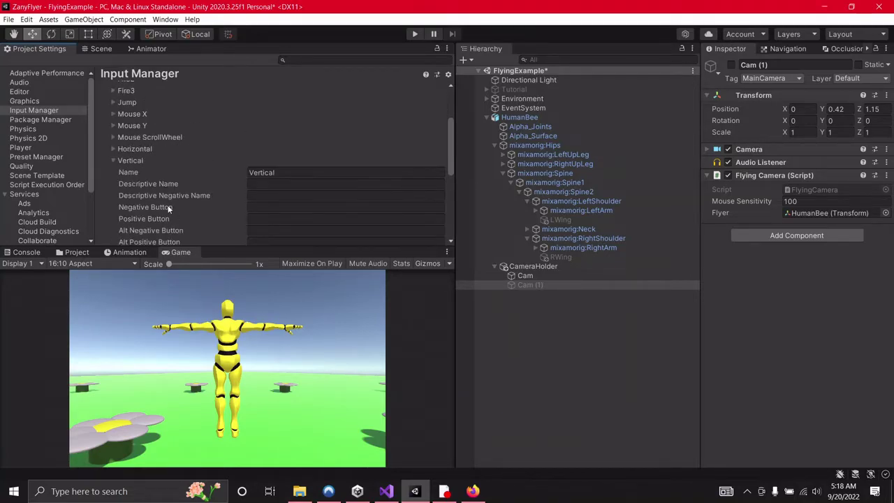
{"action": "left_click", "coordinate": [113, 149]}
{"action": "scroll", "coordinate": [206, 188], "scroll_direction": "down", "scroll_amount": 3}
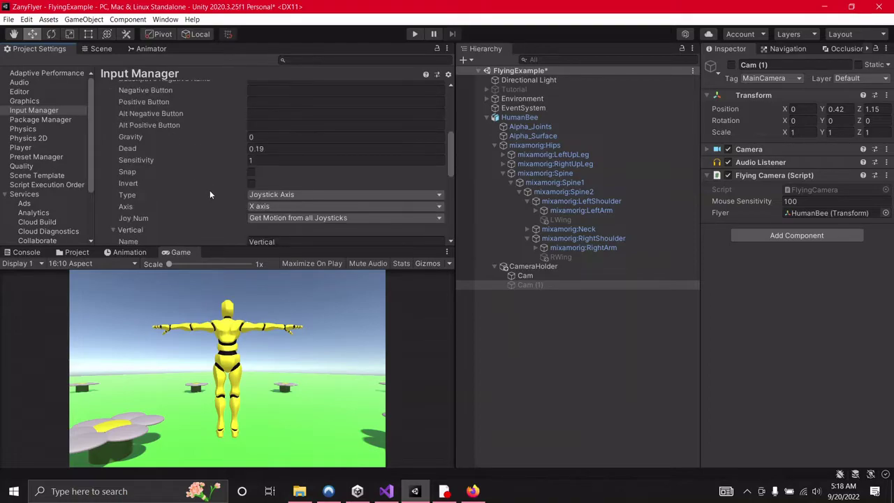
{"action": "scroll", "coordinate": [285, 204], "scroll_direction": "up", "scroll_amount": 2}
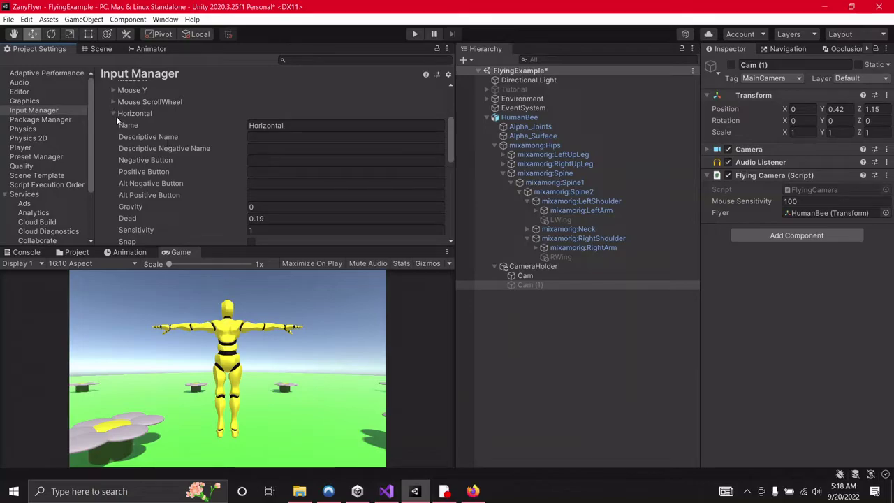
{"action": "left_click", "coordinate": [114, 115]}
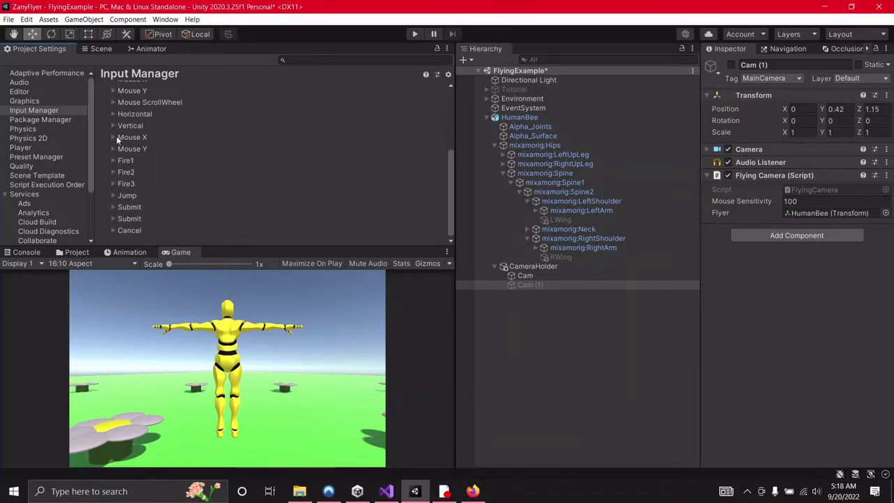
{"action": "left_click", "coordinate": [112, 175]}
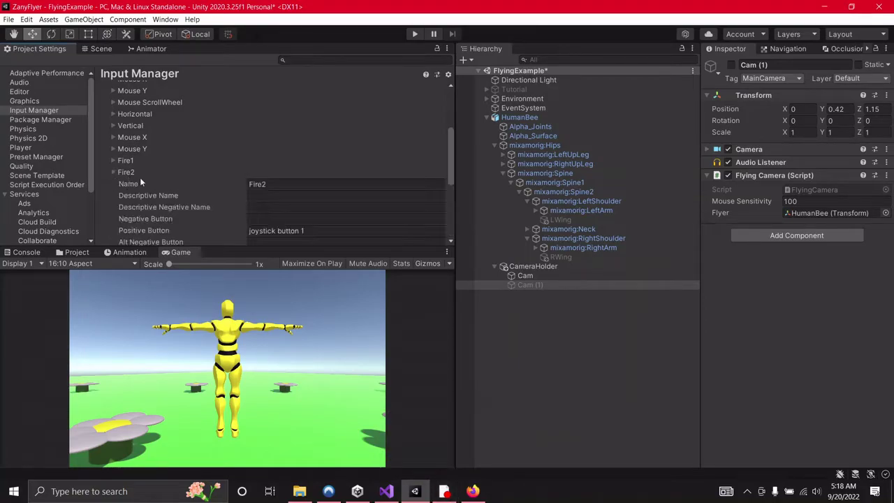
{"action": "scroll", "coordinate": [161, 183], "scroll_direction": "down", "scroll_amount": 3}
{"action": "scroll", "coordinate": [191, 196], "scroll_direction": "down", "scroll_amount": 2}
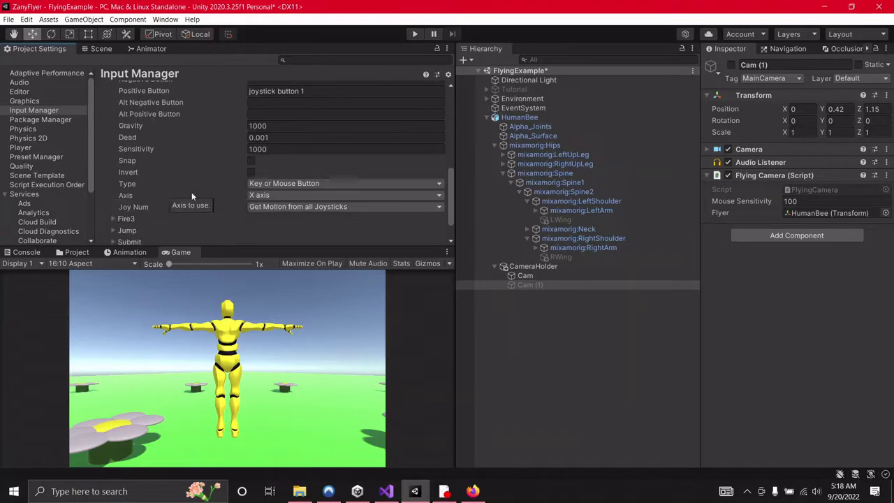
{"action": "scroll", "coordinate": [192, 192], "scroll_direction": "up", "scroll_amount": 5}
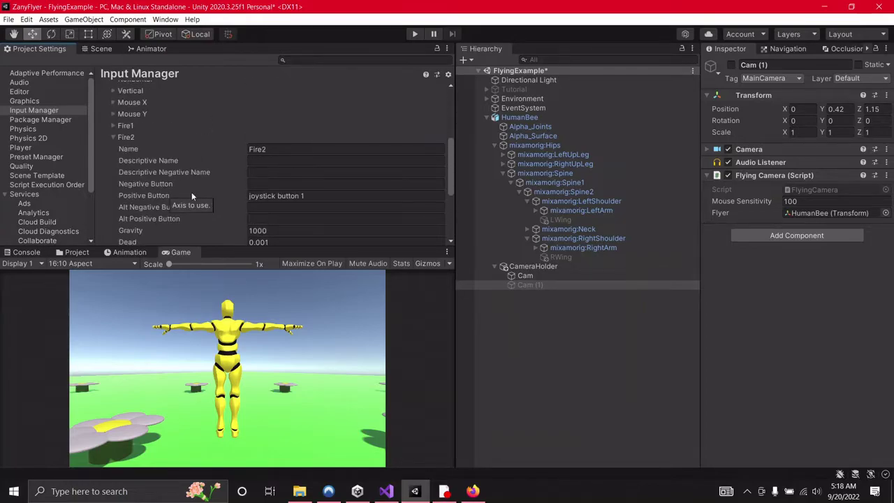
{"action": "left_click", "coordinate": [113, 137]}
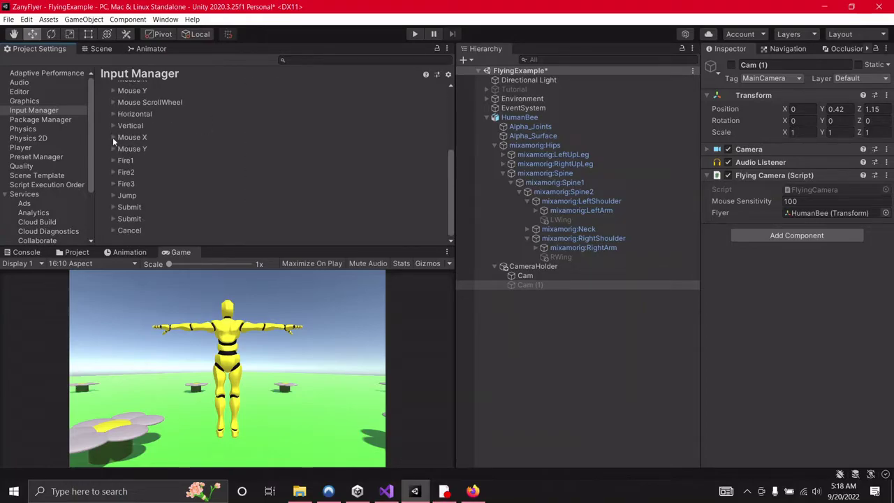
{"action": "left_click", "coordinate": [112, 183]}
{"action": "scroll", "coordinate": [164, 197], "scroll_direction": "down", "scroll_amount": 4}
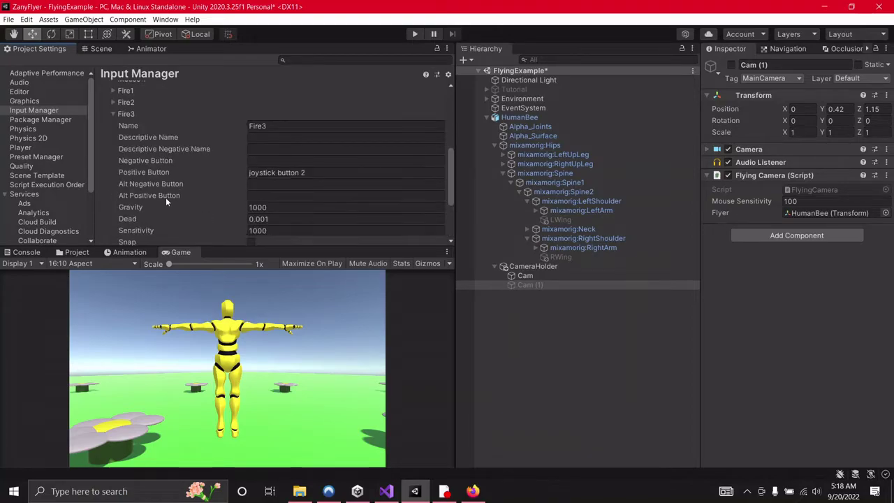
{"action": "scroll", "coordinate": [200, 187], "scroll_direction": "down", "scroll_amount": 2}
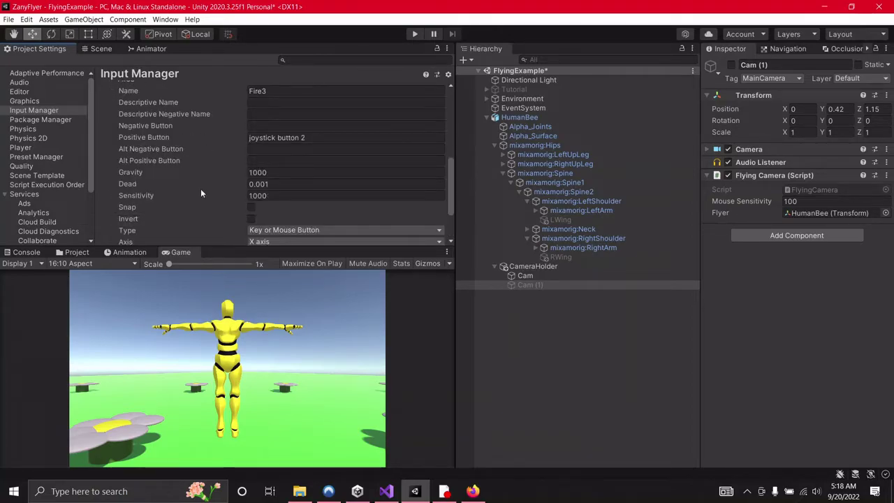
{"action": "scroll", "coordinate": [200, 193], "scroll_direction": "down", "scroll_amount": 2}
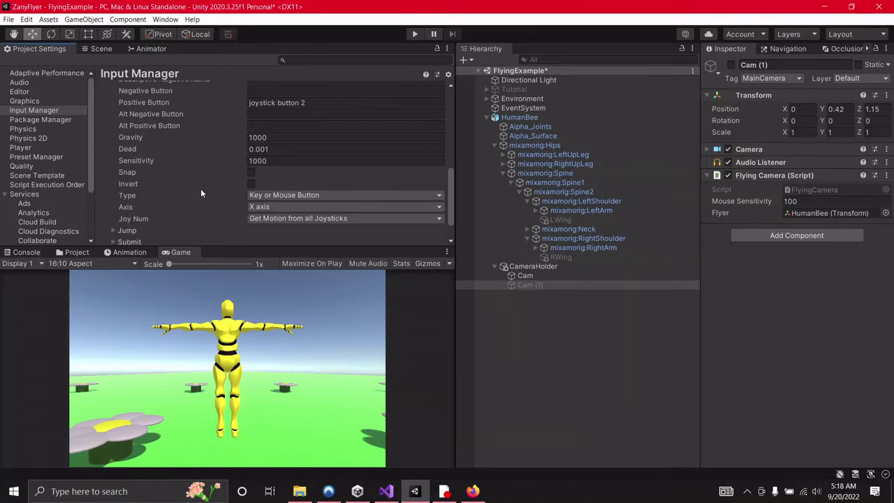
{"action": "left_click", "coordinate": [113, 232]}
{"action": "scroll", "coordinate": [183, 189], "scroll_direction": "down", "scroll_amount": 5}
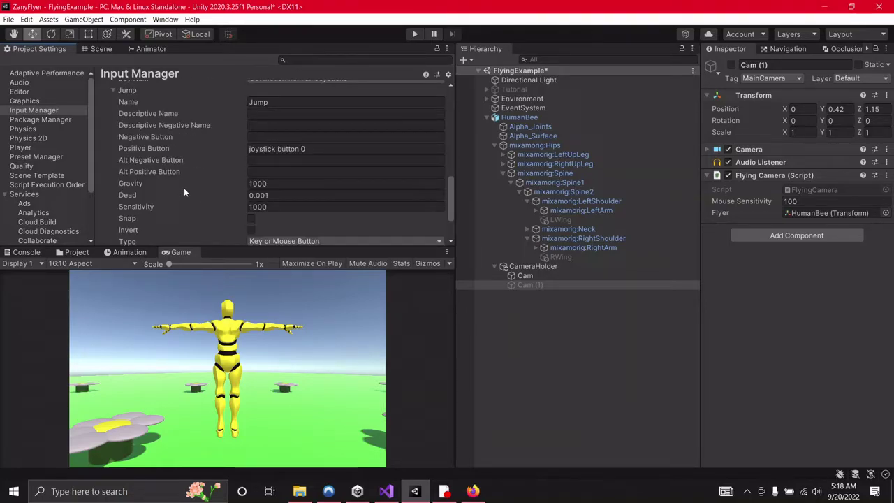
{"action": "scroll", "coordinate": [183, 188], "scroll_direction": "down", "scroll_amount": 2}
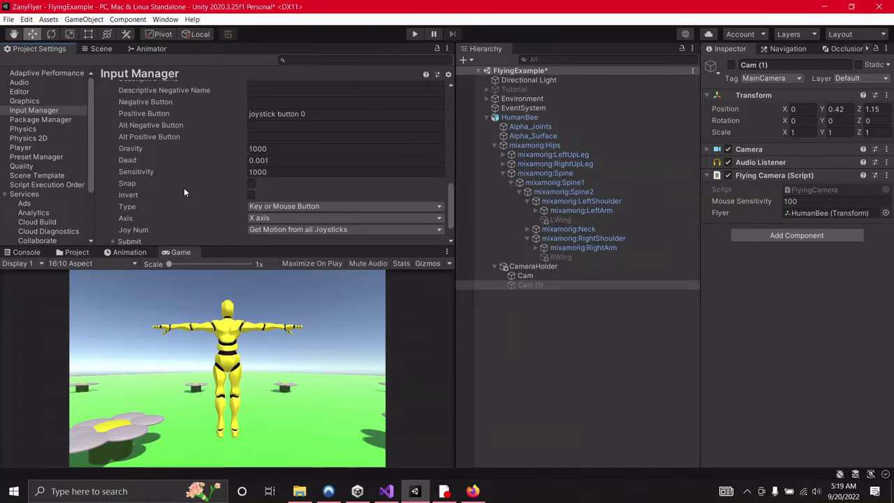
{"action": "scroll", "coordinate": [213, 194], "scroll_direction": "down", "scroll_amount": 2}
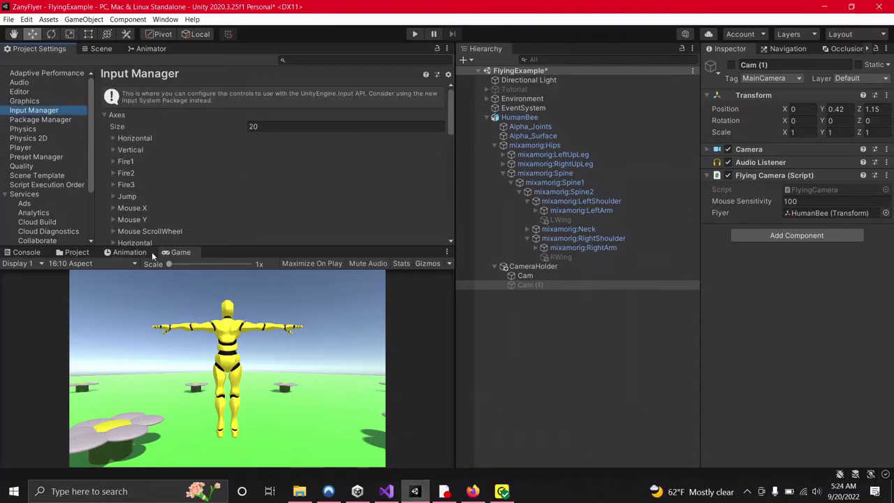
On the Player settings page, confirm Active Input Handling stays Input Manager (Old).
{"action": "left_click", "coordinate": [21, 148]}
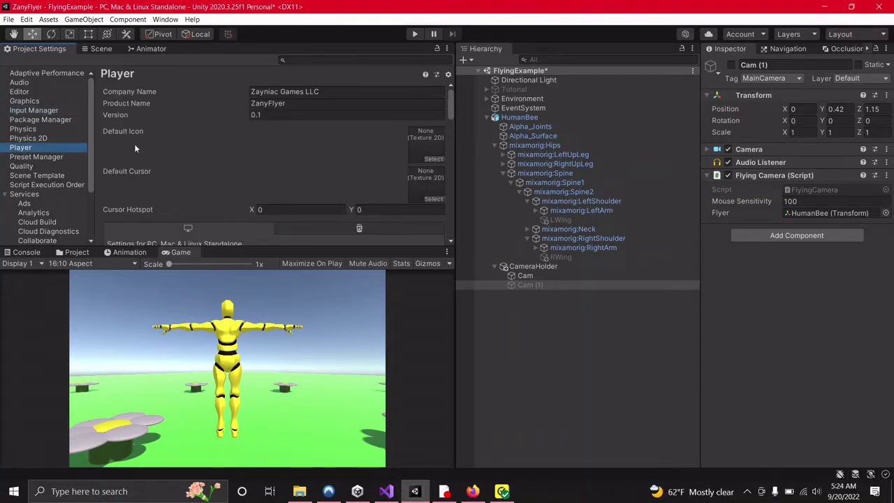
{"action": "scroll", "coordinate": [221, 130], "scroll_direction": "down", "scroll_amount": 10}
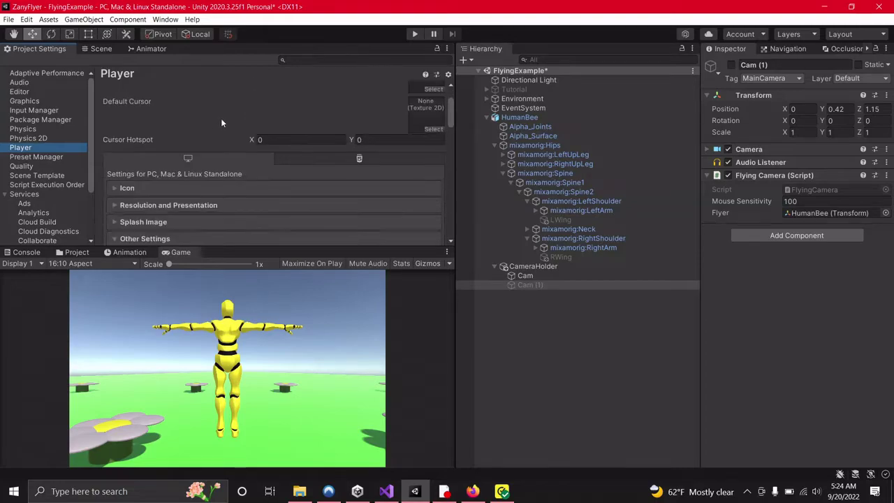
{"action": "scroll", "coordinate": [225, 133], "scroll_direction": "down", "scroll_amount": 12}
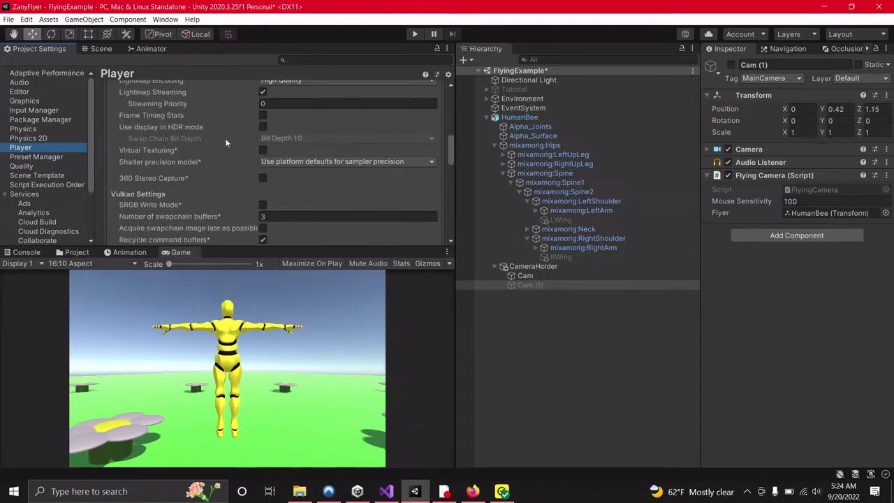
{"action": "scroll", "coordinate": [225, 141], "scroll_direction": "down", "scroll_amount": 5}
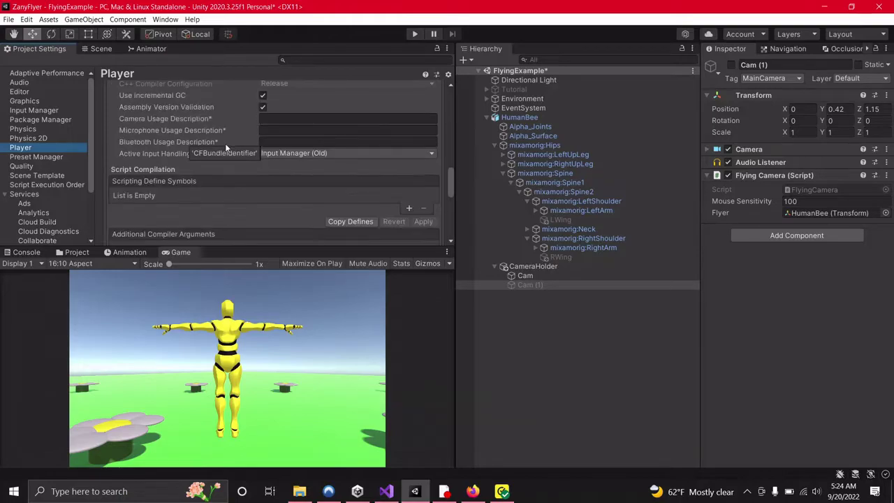
{"action": "left_click", "coordinate": [316, 154]}
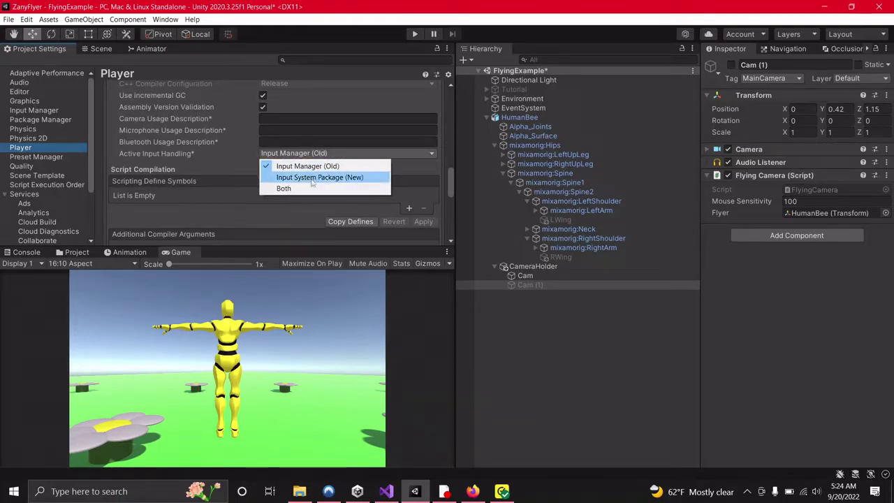
{"action": "left_click", "coordinate": [241, 150]}
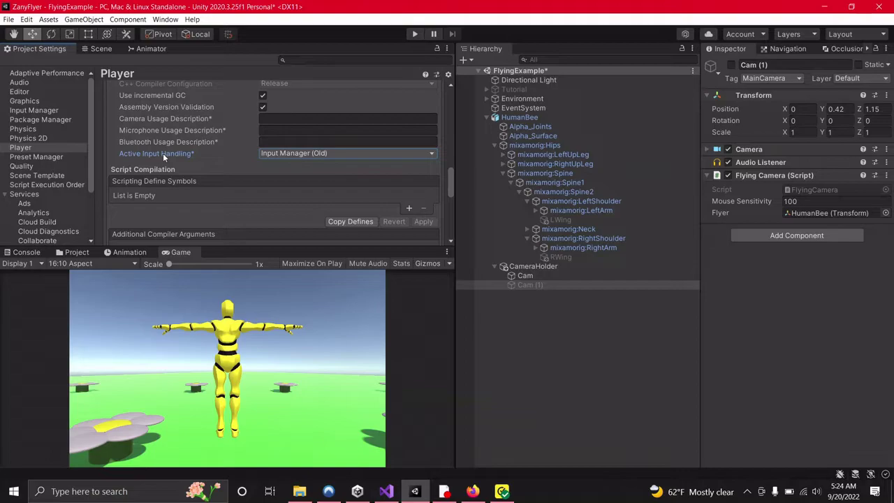
Select HumanBee, check the Xbox 360 controller diagram in Firefox, then return to Unity.
{"action": "left_click", "coordinate": [525, 117]}
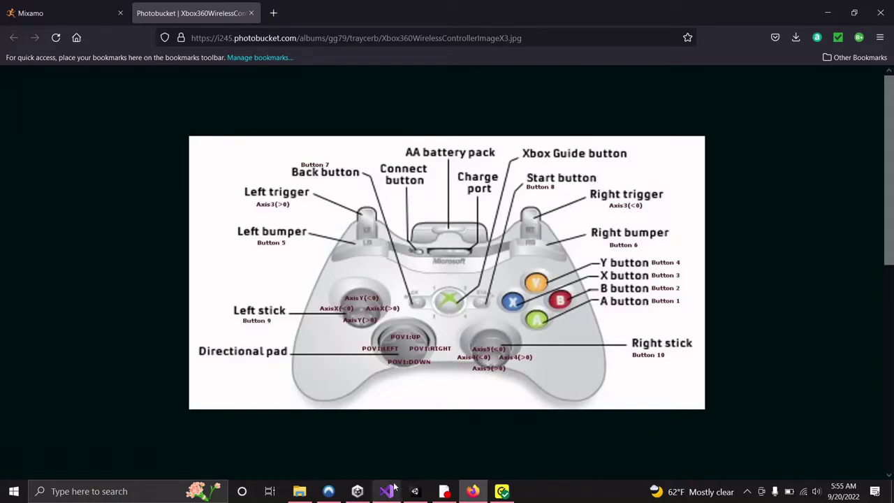
{"action": "left_click", "coordinate": [414, 491]}
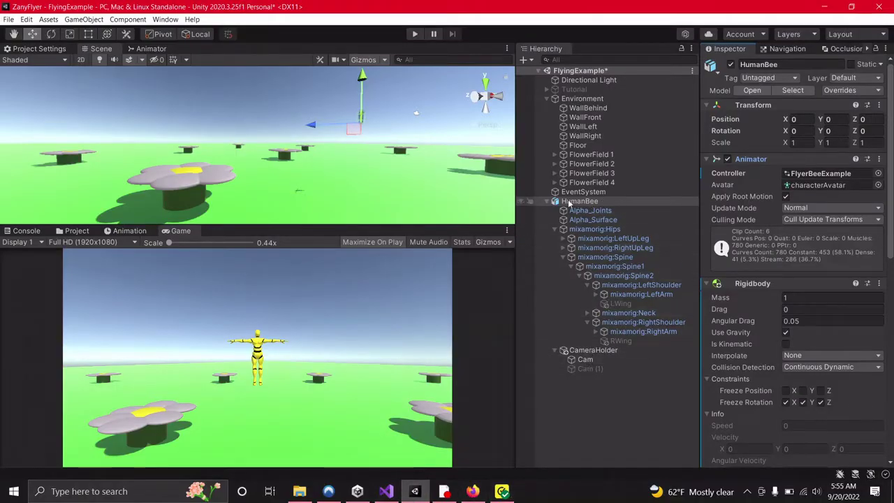
Review HumanBee's Rigidbody, Capsule Collider and scripts, toggling Edit Collider on and off.
{"action": "left_click", "coordinate": [618, 201]}
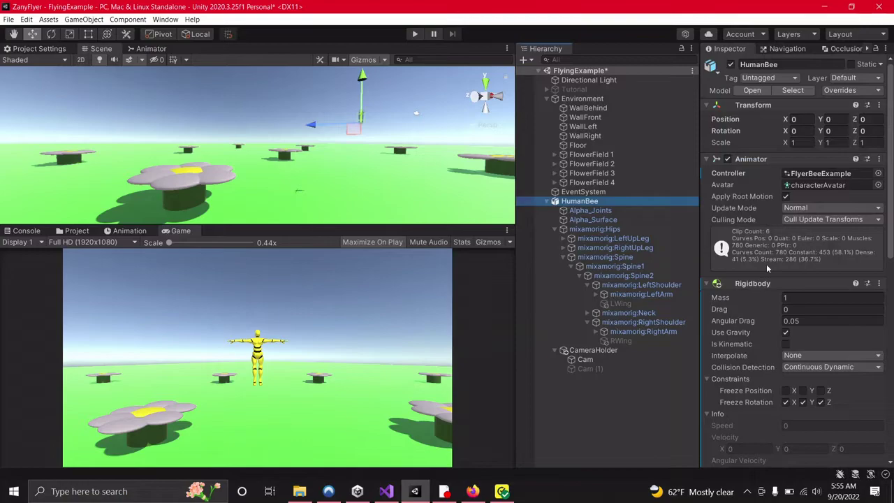
{"action": "scroll", "coordinate": [767, 264], "scroll_direction": "down", "scroll_amount": 5}
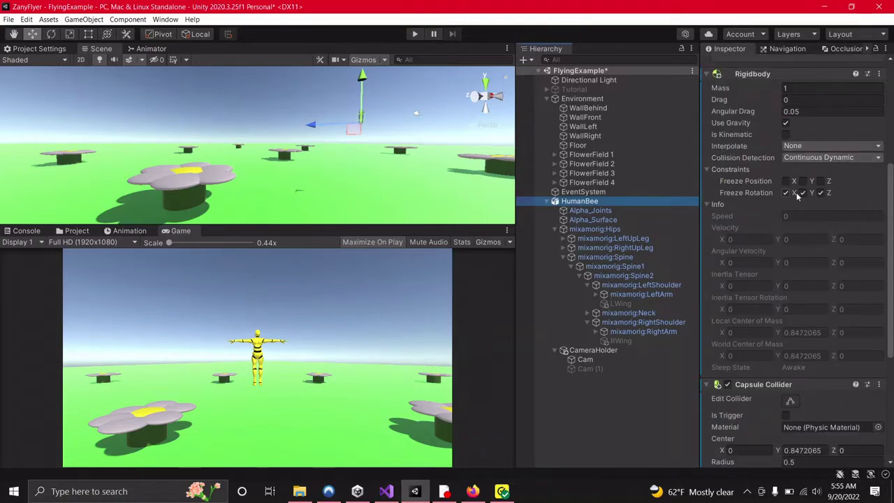
{"action": "scroll", "coordinate": [756, 231], "scroll_direction": "down", "scroll_amount": 5}
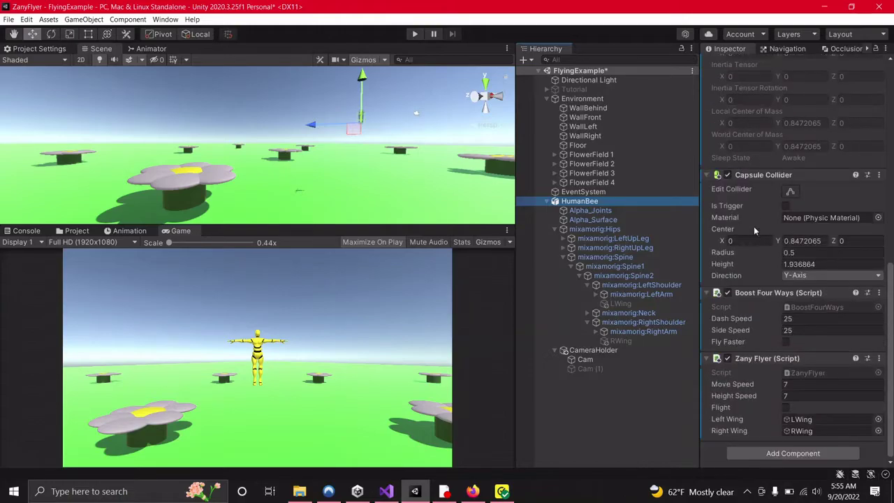
{"action": "left_click", "coordinate": [790, 192]}
{"action": "left_click", "coordinate": [790, 192]}
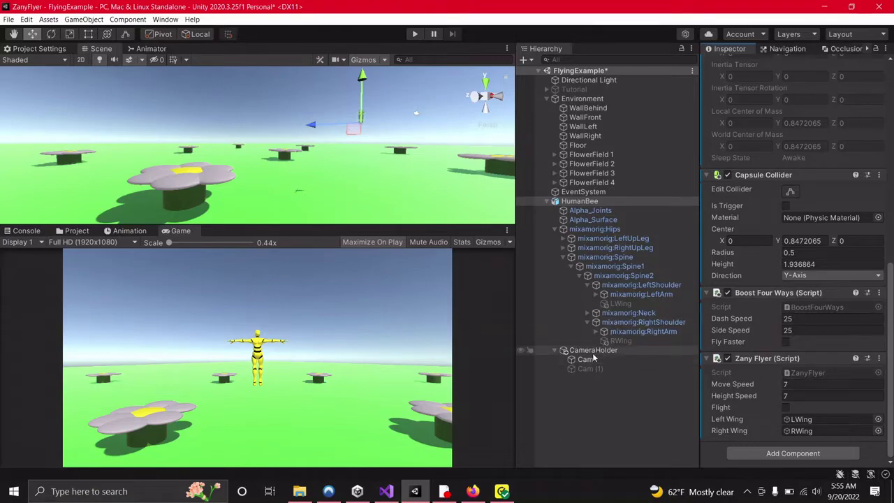
Remove the Box Colliders from the LWing and RWing wings and confirm they're gone.
{"action": "left_click", "coordinate": [614, 304]}
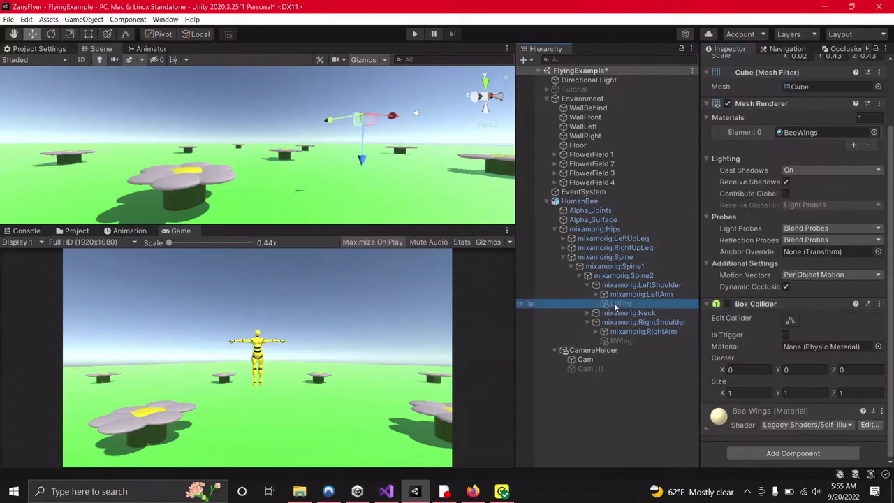
{"action": "left_click", "coordinate": [879, 304]}
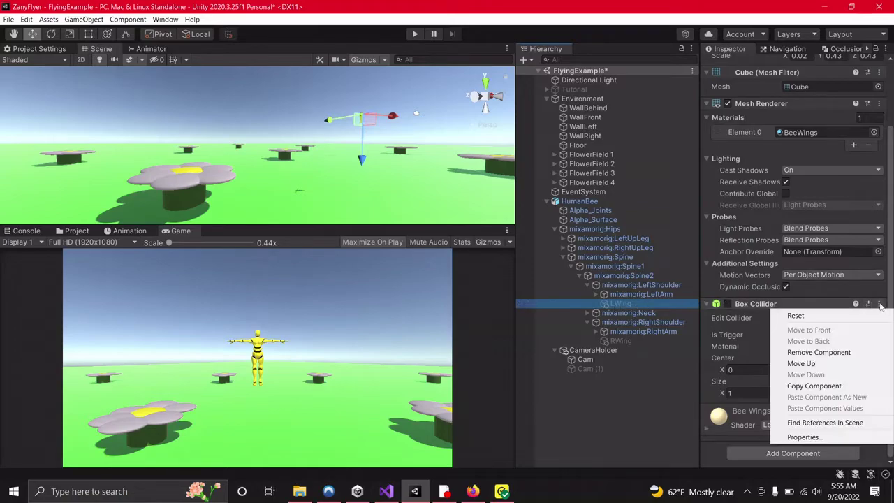
{"action": "left_click", "coordinate": [839, 352]}
{"action": "left_click", "coordinate": [629, 341]}
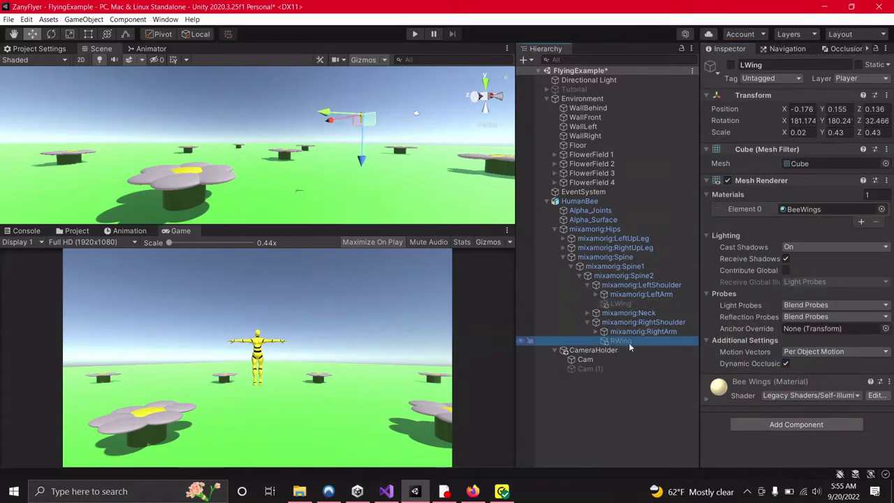
{"action": "left_click", "coordinate": [879, 381]}
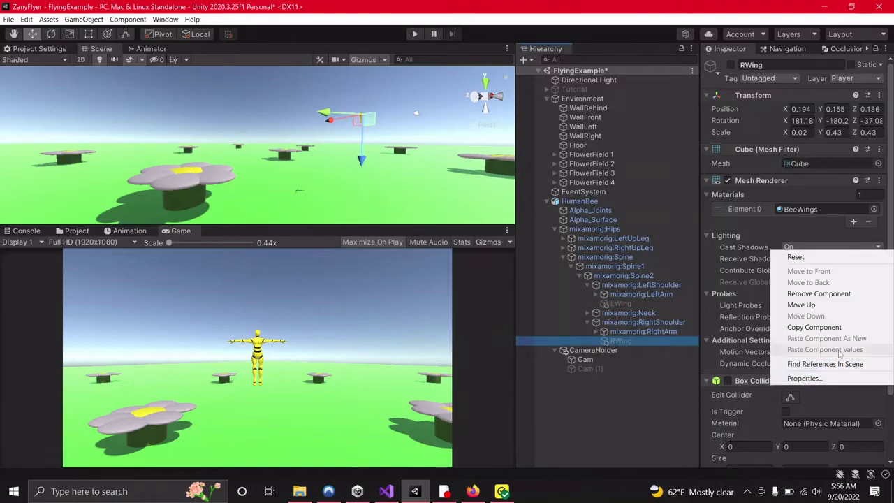
{"action": "left_click", "coordinate": [818, 294]}
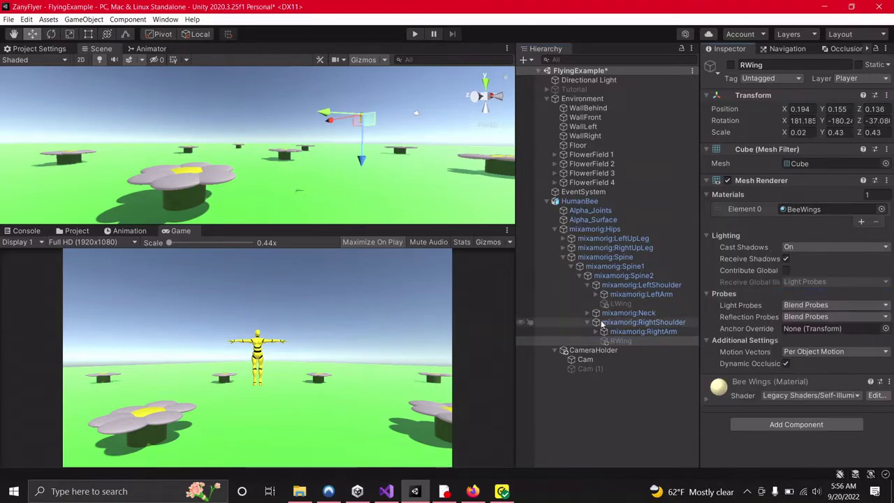
{"action": "left_click", "coordinate": [619, 304]}
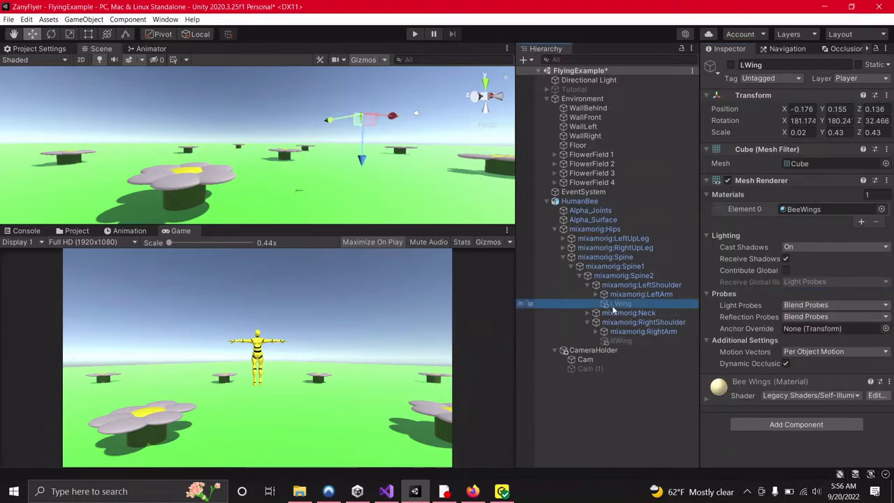
{"action": "left_click", "coordinate": [616, 340]}
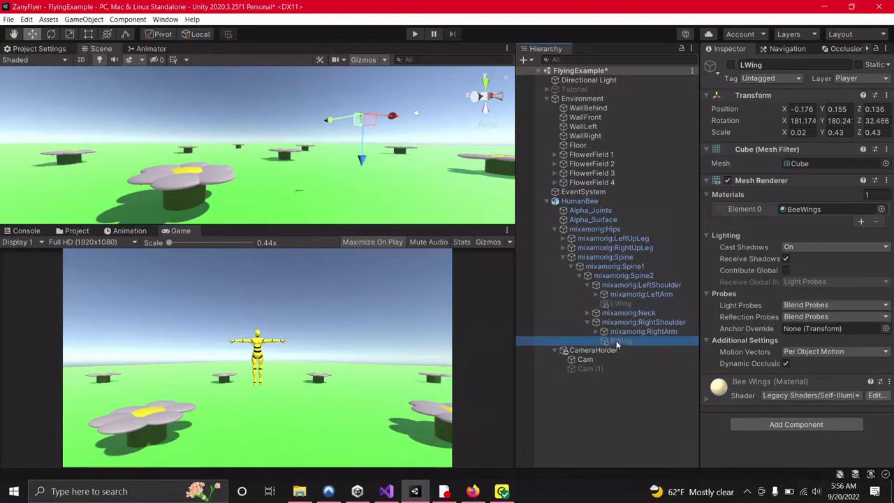
Inspect the Cam and Cam (1) objects, then view FlyingCamera.cs in Visual Studio.
{"action": "left_click", "coordinate": [584, 360]}
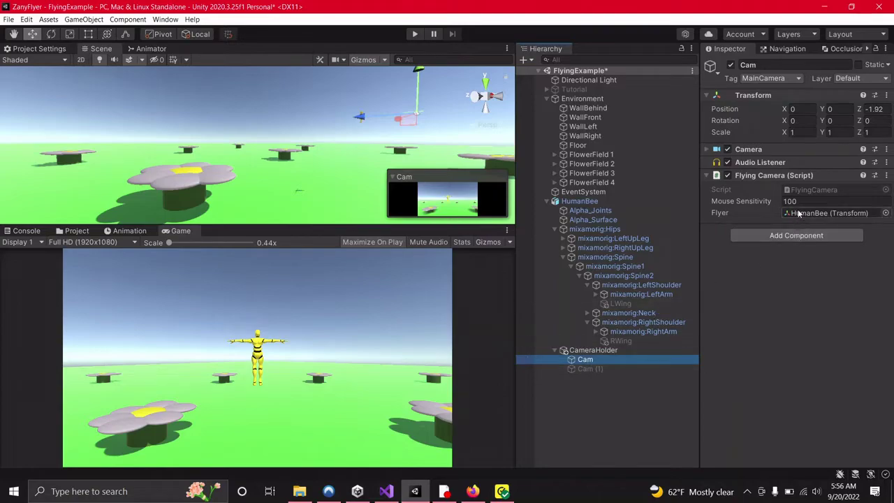
{"action": "left_click", "coordinate": [597, 369]}
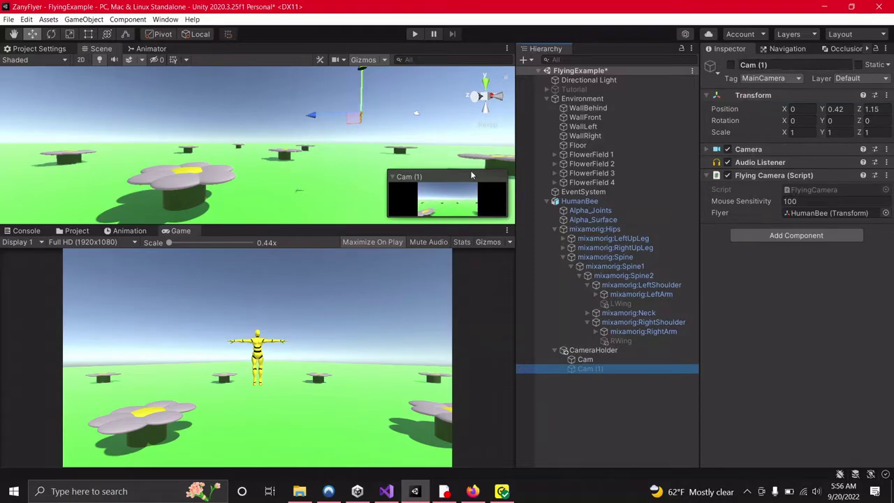
{"action": "left_click", "coordinate": [385, 492]}
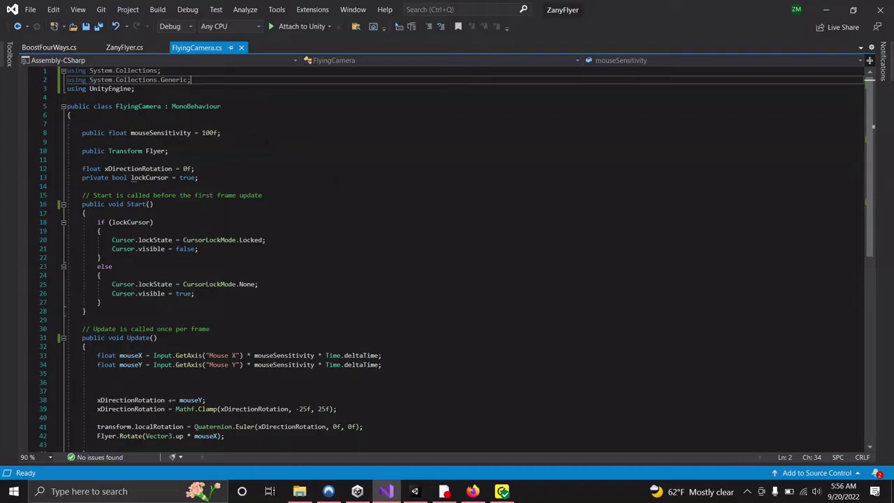
{"action": "scroll", "coordinate": [454, 259], "scroll_direction": "down", "scroll_amount": 3}
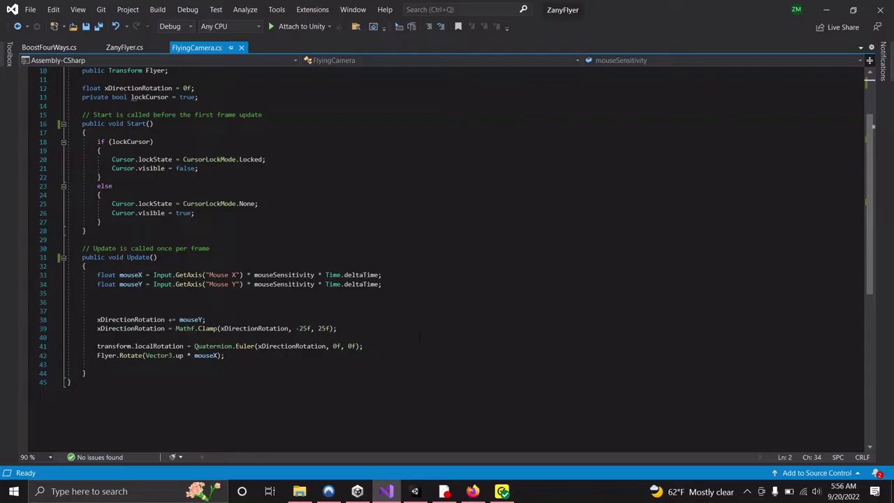
{"action": "scroll", "coordinate": [422, 345], "scroll_direction": "up", "scroll_amount": 2}
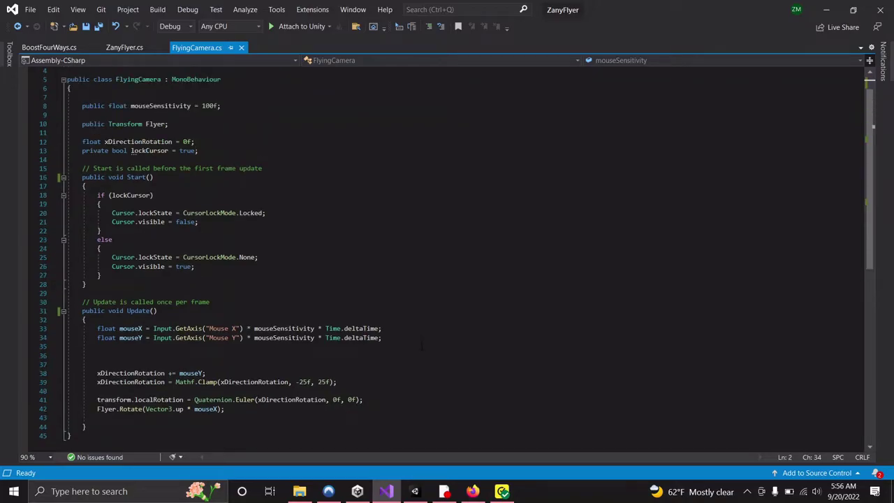
{"action": "scroll", "coordinate": [422, 345], "scroll_direction": "up", "scroll_amount": 1}
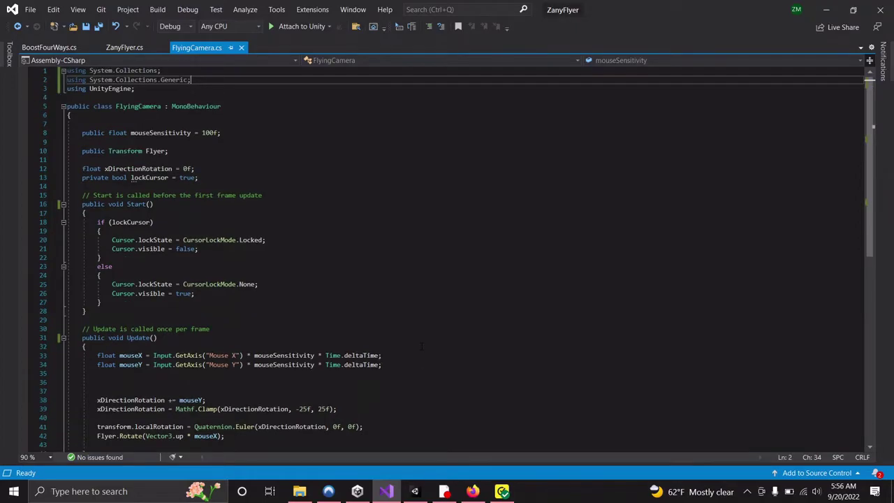
Bring up ZanyFlyer.cs and read it from the top down to the FixedUpdate movement checks.
{"action": "left_click", "coordinate": [126, 48]}
{"action": "scroll", "coordinate": [294, 183], "scroll_direction": "up", "scroll_amount": 19}
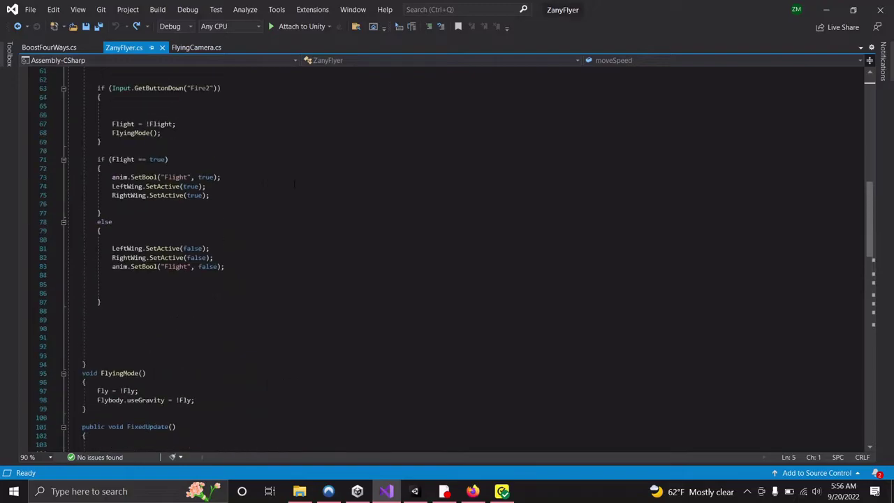
{"action": "scroll", "coordinate": [295, 184], "scroll_direction": "up", "scroll_amount": 10}
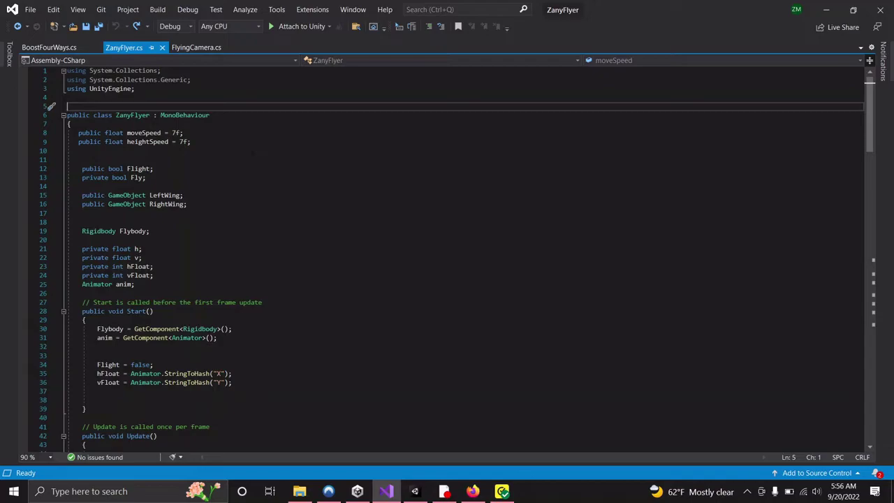
{"action": "scroll", "coordinate": [311, 262], "scroll_direction": "down", "scroll_amount": 2}
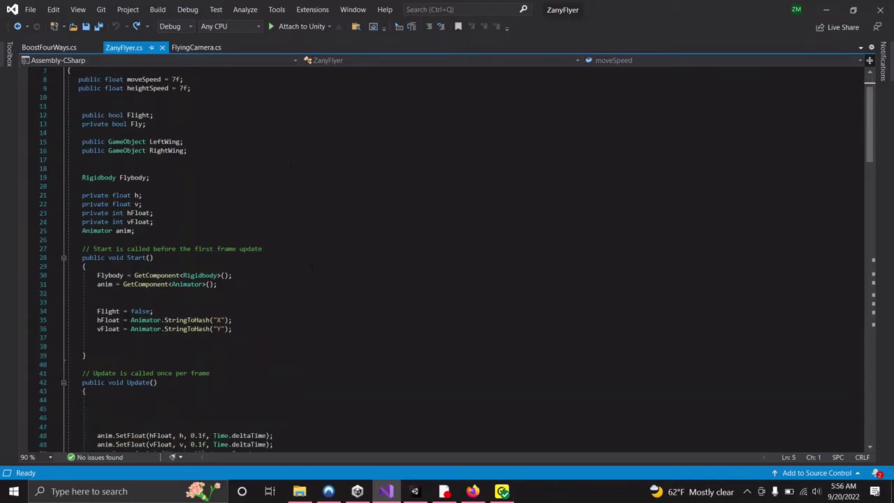
{"action": "scroll", "coordinate": [312, 266], "scroll_direction": "down", "scroll_amount": 2}
{"action": "scroll", "coordinate": [312, 267], "scroll_direction": "down", "scroll_amount": 1}
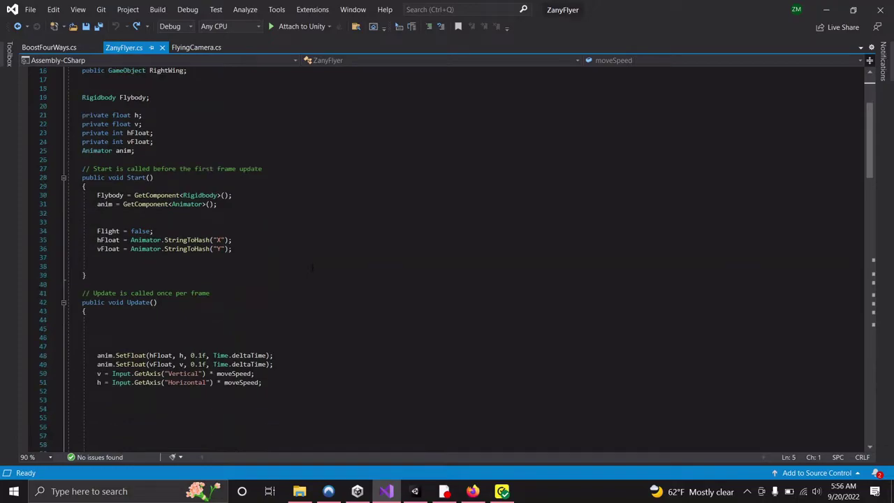
{"action": "scroll", "coordinate": [312, 267], "scroll_direction": "down", "scroll_amount": 9}
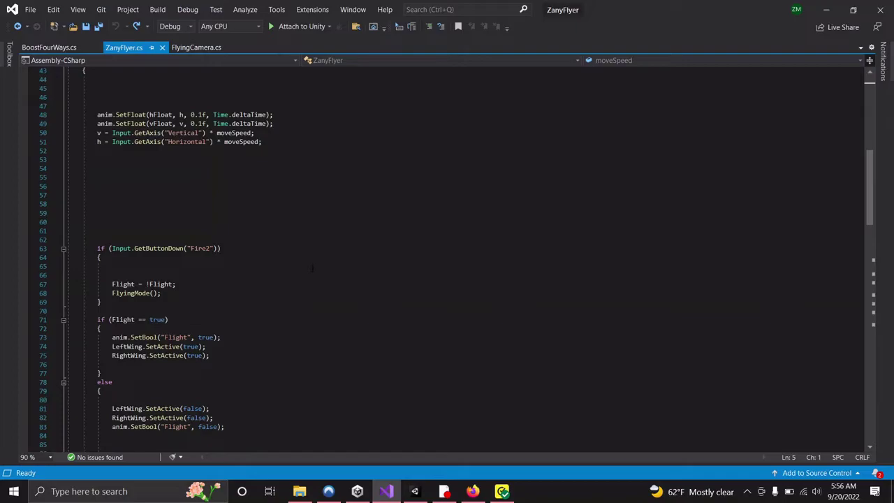
{"action": "scroll", "coordinate": [312, 268], "scroll_direction": "down", "scroll_amount": 7}
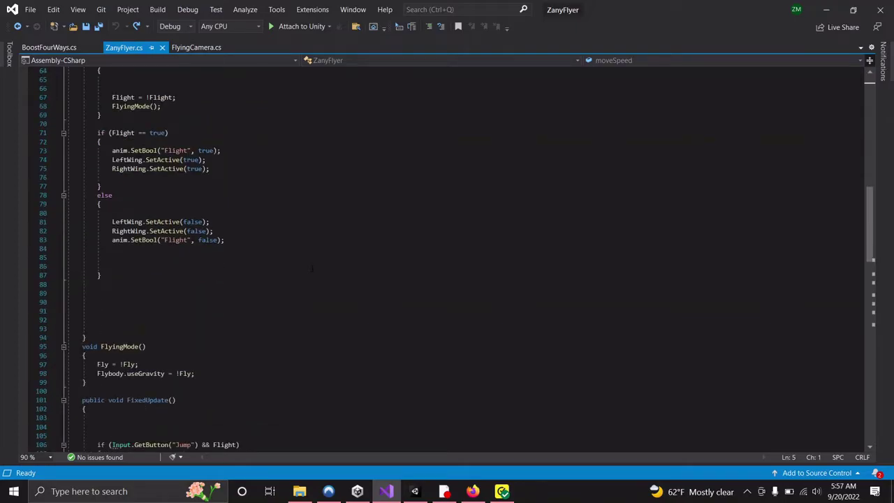
{"action": "scroll", "coordinate": [313, 268], "scroll_direction": "down", "scroll_amount": 10}
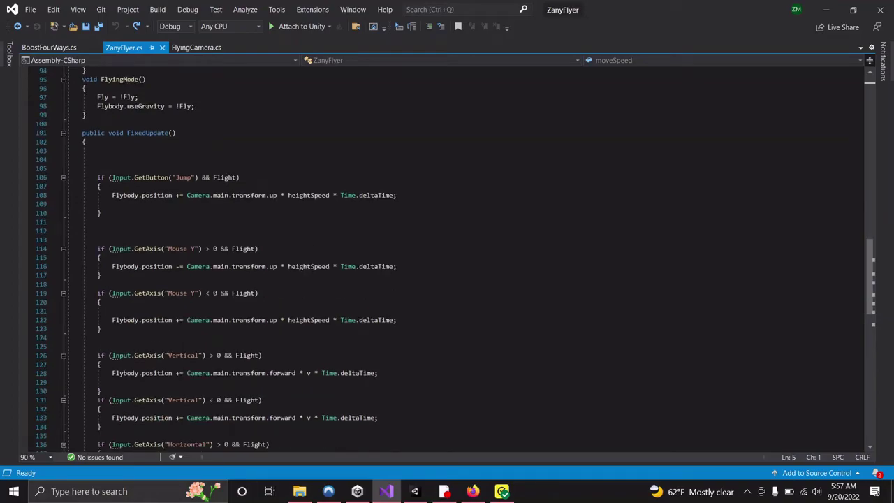
{"action": "scroll", "coordinate": [521, 320], "scroll_direction": "down", "scroll_amount": 5}
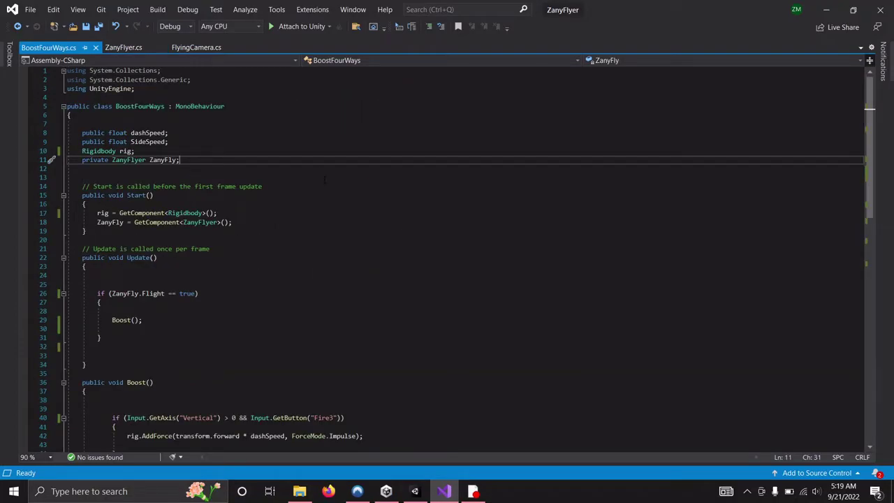
In BoostFourWays.cs, highlight the ZanyFlyer field on line 11 and its GetComponent line 18.
{"action": "scroll", "coordinate": [319, 175], "scroll_direction": "down", "scroll_amount": 2}
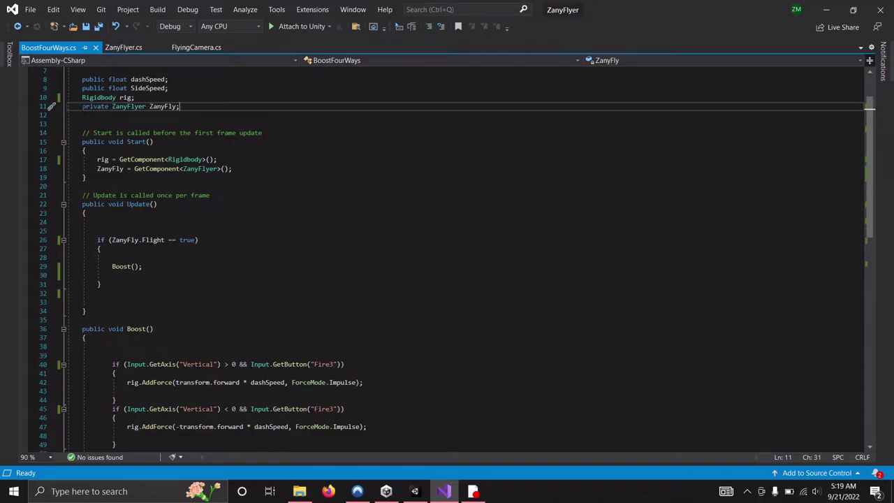
{"action": "left_click", "coordinate": [82, 106]}
{"action": "key", "text": "ctrl+shift+Right"}
{"action": "key", "text": "ctrl+shift+Right"}
{"action": "key", "text": "ctrl+shift+Right"}
{"action": "key", "text": "ctrl+shift+Right"}
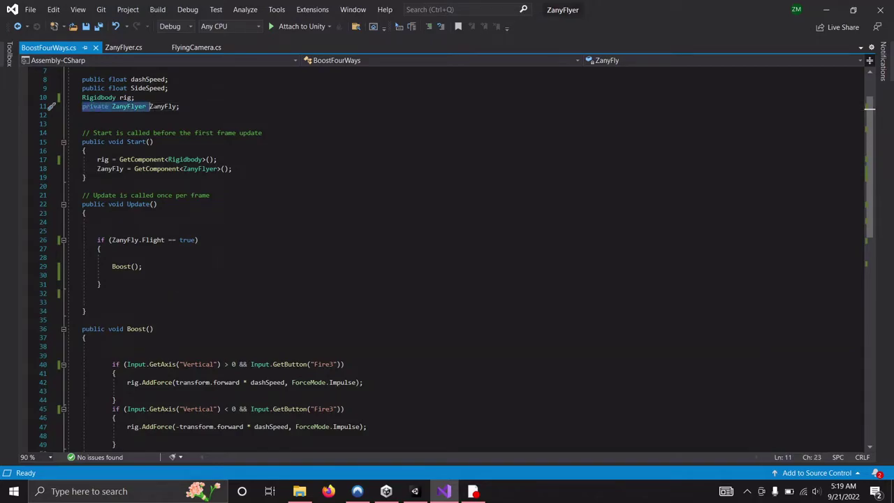
{"action": "left_click", "coordinate": [182, 107]}
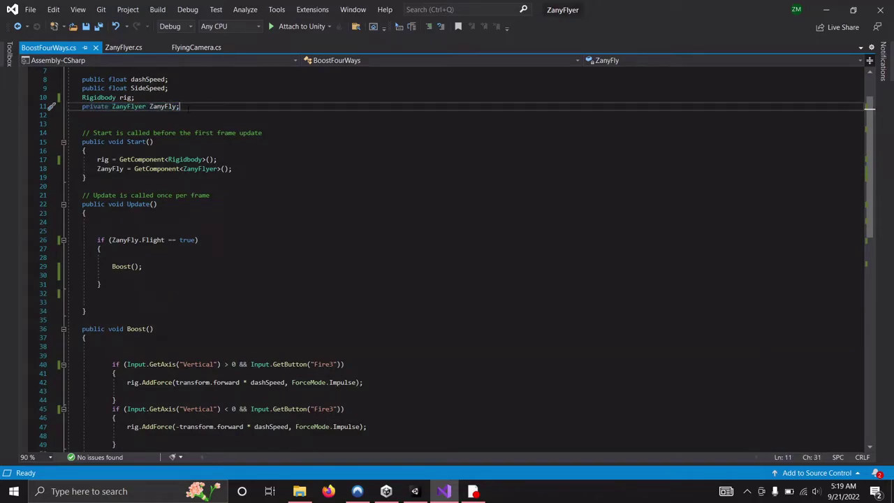
{"action": "left_click_drag", "start_coordinate": [97, 169], "coordinate": [232, 168]}
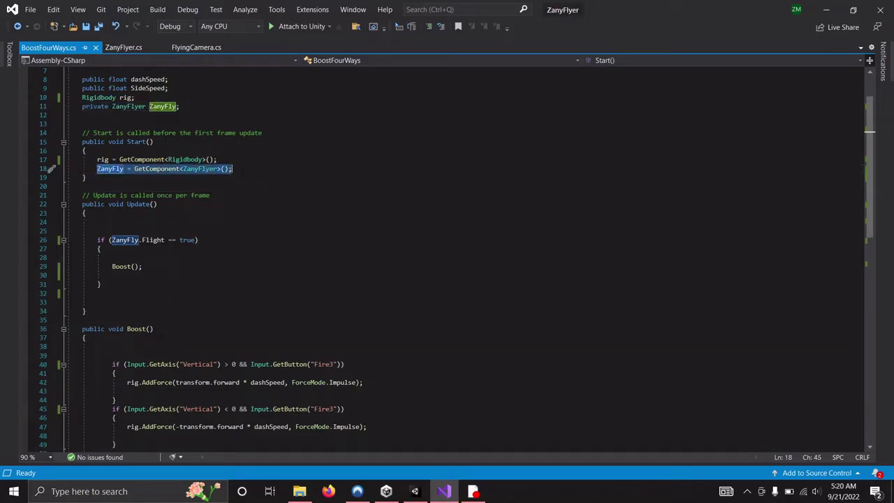
{"action": "left_click", "coordinate": [233, 168]}
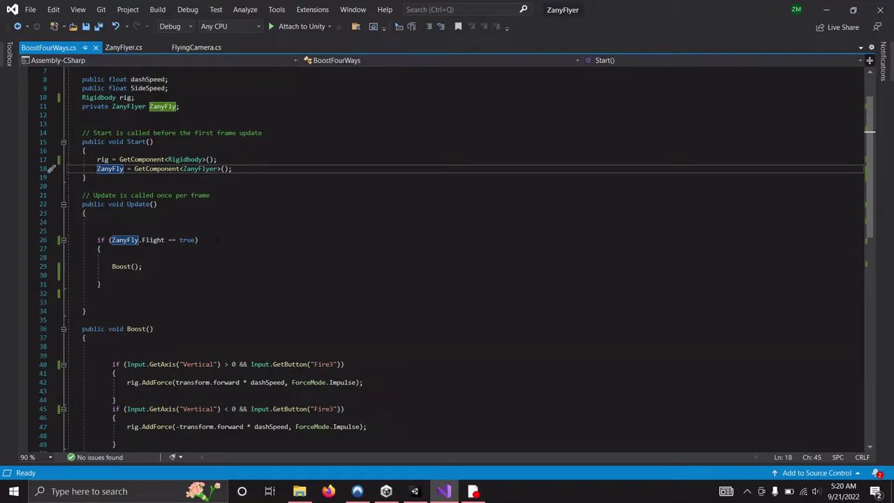
Highlight the whole Boost() method with its dashSpeed and SideSpeed impulse forces.
{"action": "scroll", "coordinate": [218, 240], "scroll_direction": "down", "scroll_amount": 2}
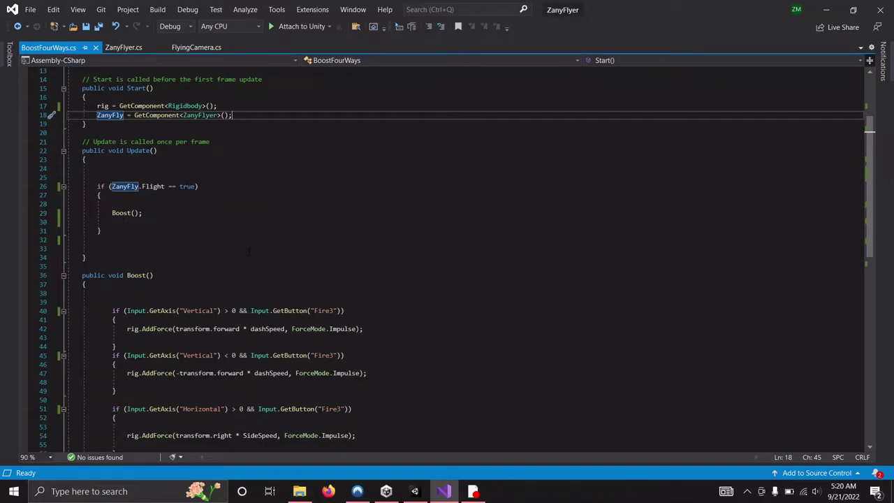
{"action": "scroll", "coordinate": [133, 217], "scroll_direction": "down", "scroll_amount": 6}
{"action": "scroll", "coordinate": [251, 257], "scroll_direction": "up", "scroll_amount": 1}
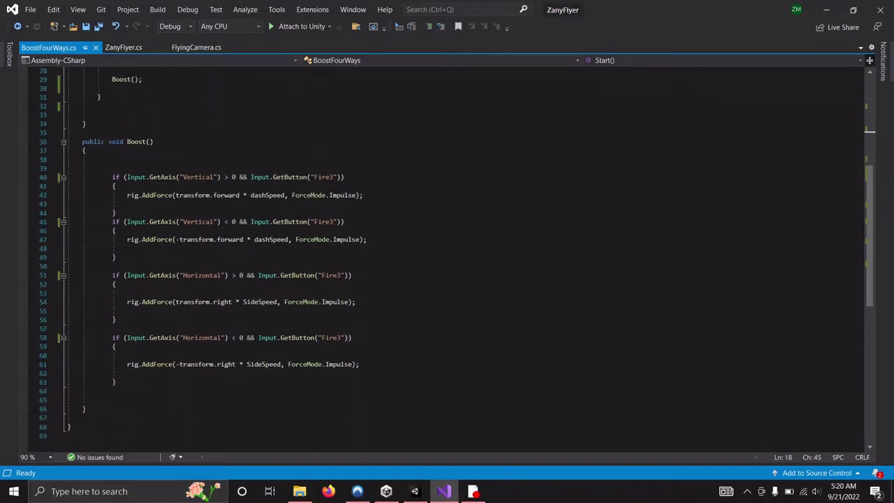
{"action": "left_click_drag", "start_coordinate": [82, 141], "coordinate": [268, 410]}
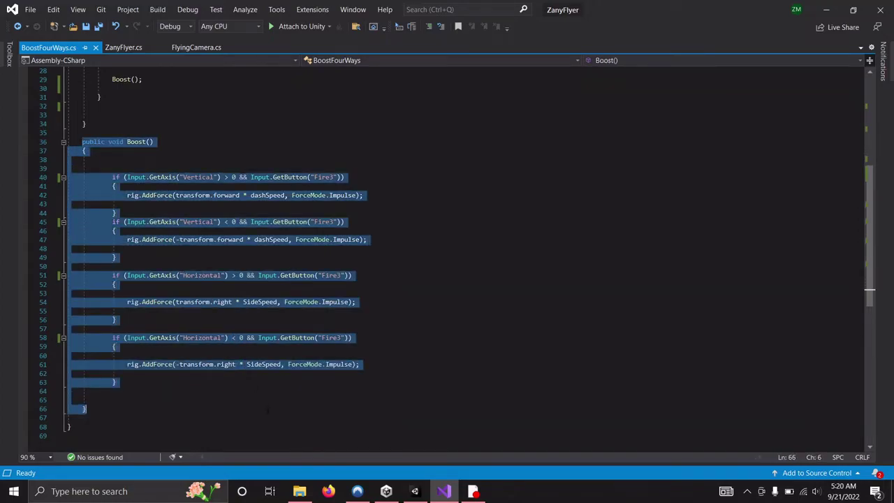
{"action": "left_click", "coordinate": [263, 421]}
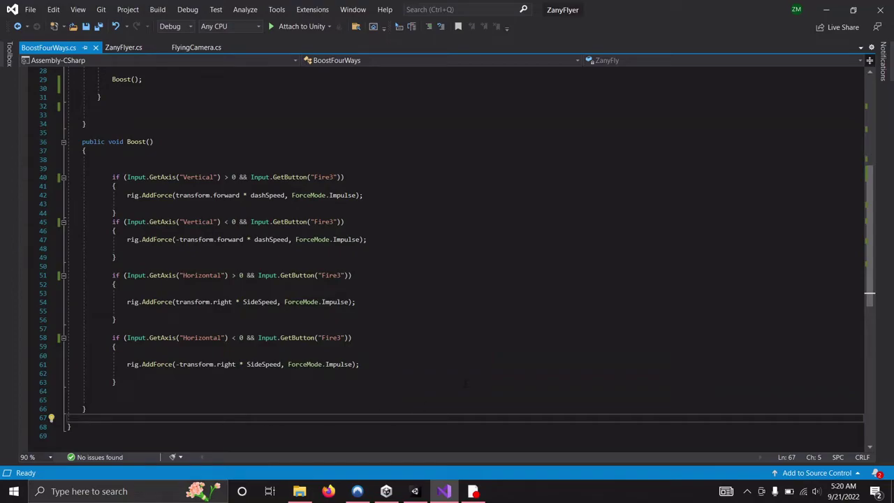
{"action": "scroll", "coordinate": [465, 383], "scroll_direction": "up", "scroll_amount": 3}
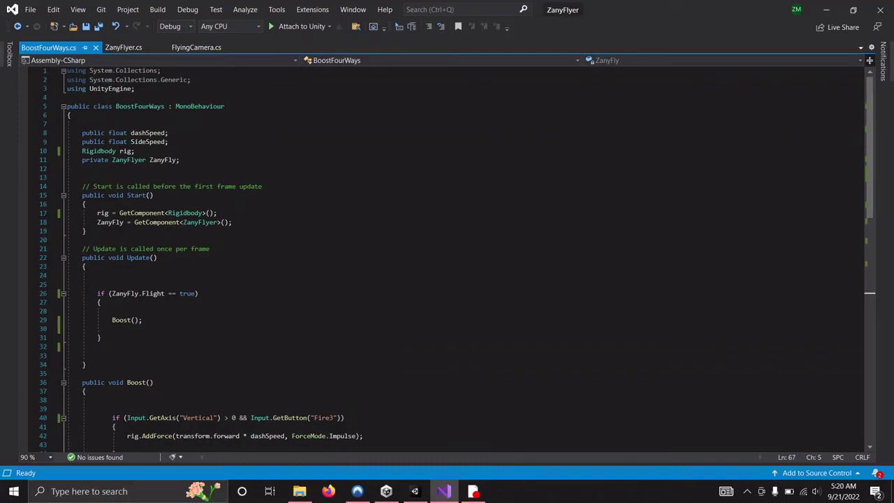